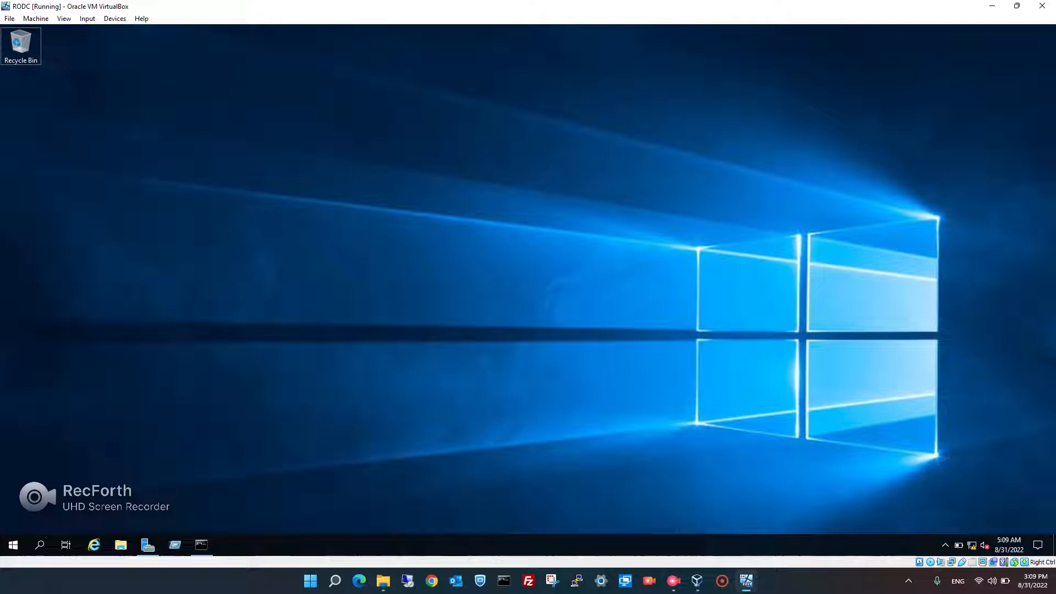
Ping 10.1.11.10 again from the command prompt, then show the pending post-deployment notification
click(148, 545)
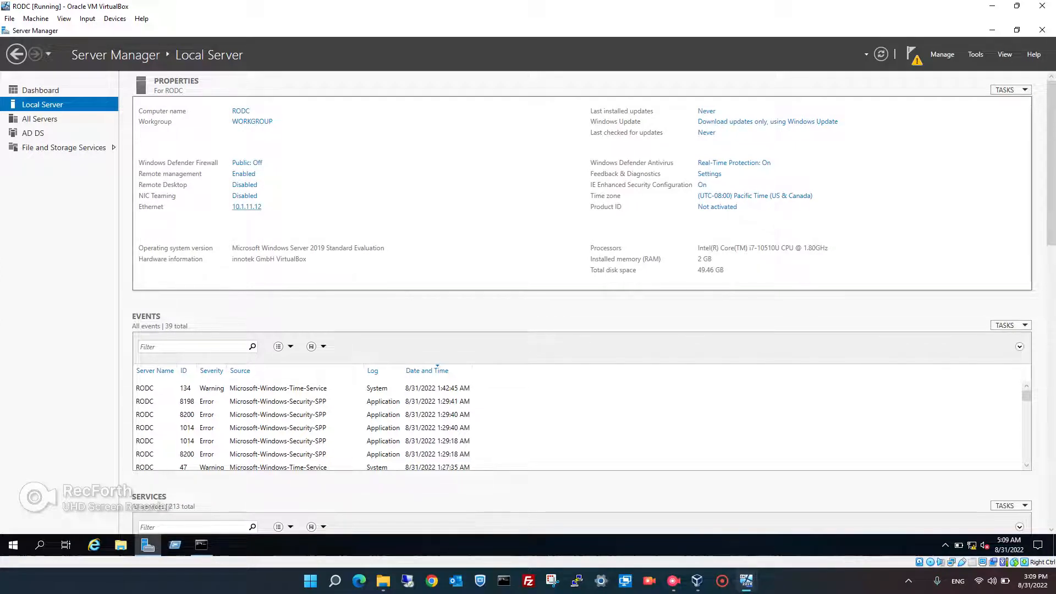
click(202, 545)
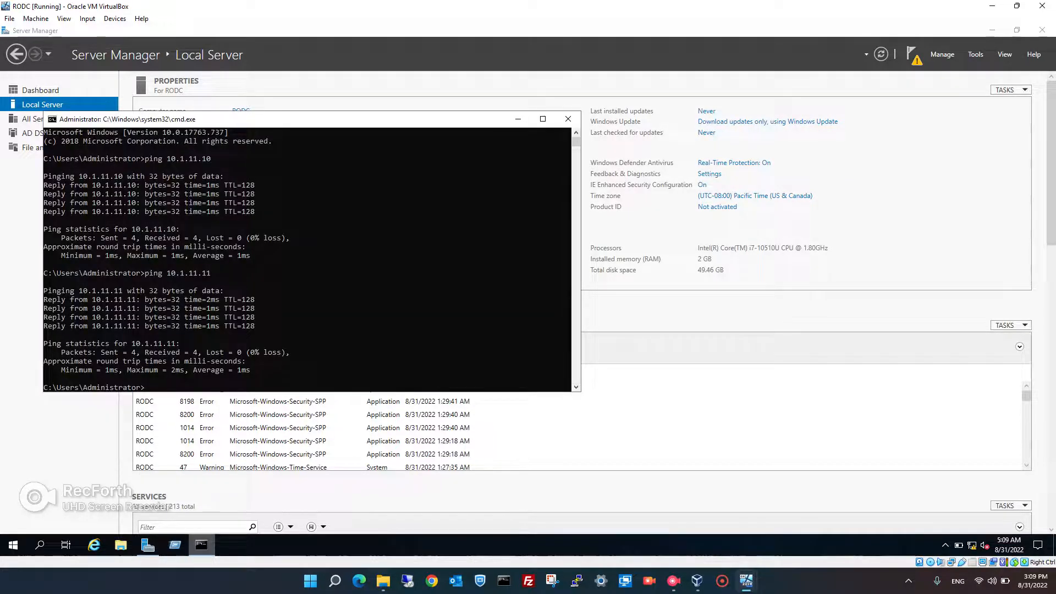
key(Up)
key(BackSpace)
text(0.1.11.10)
key(Return)
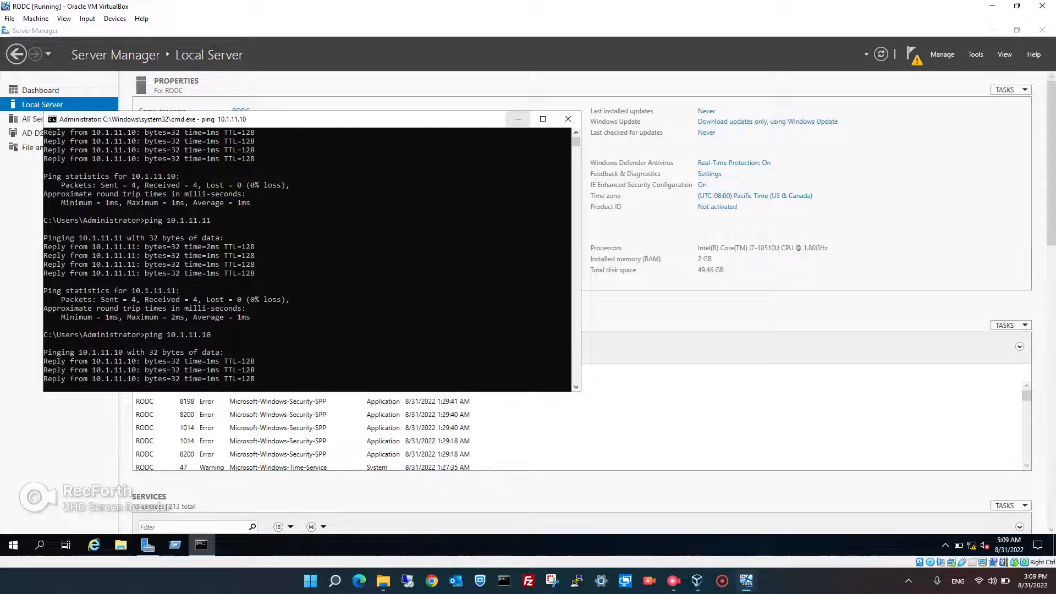
click(517, 119)
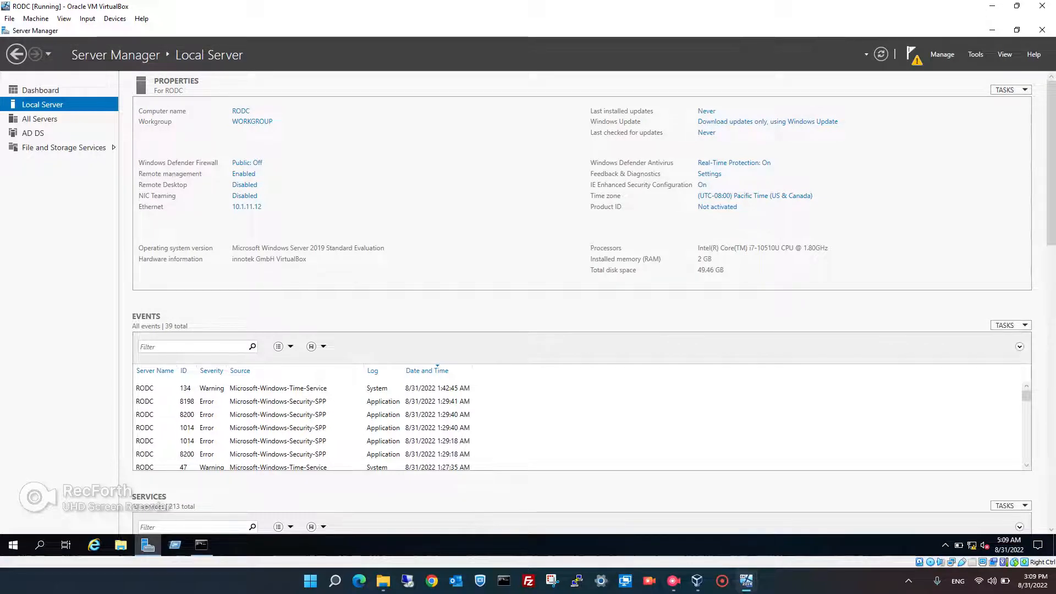
click(912, 55)
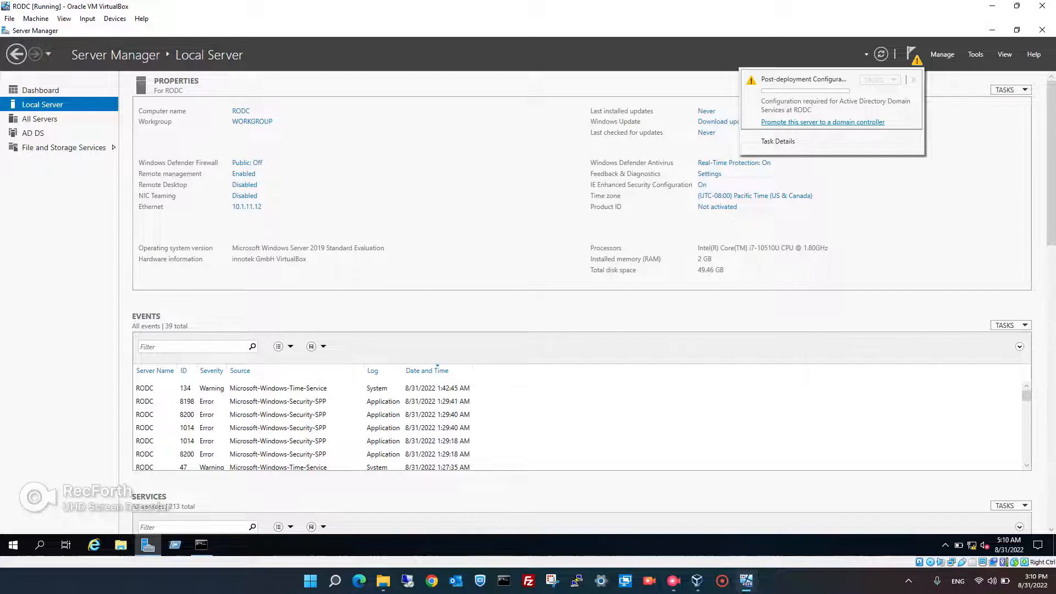
Launch the domain controller promotion wizard full screen and begin changing the deployment credentials
click(822, 122)
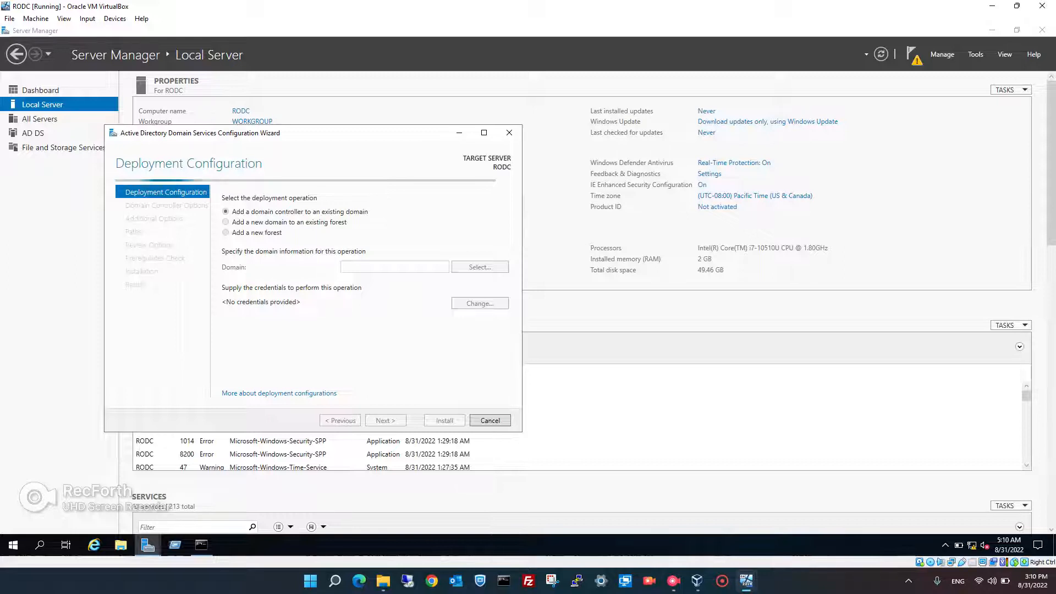
click(484, 133)
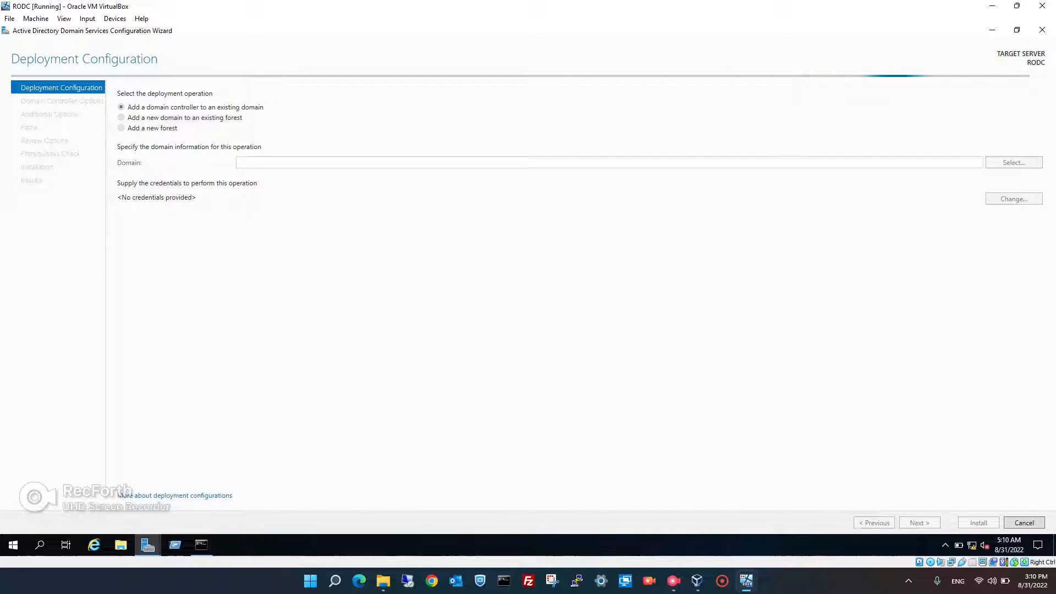
mouse_move(673, 581)
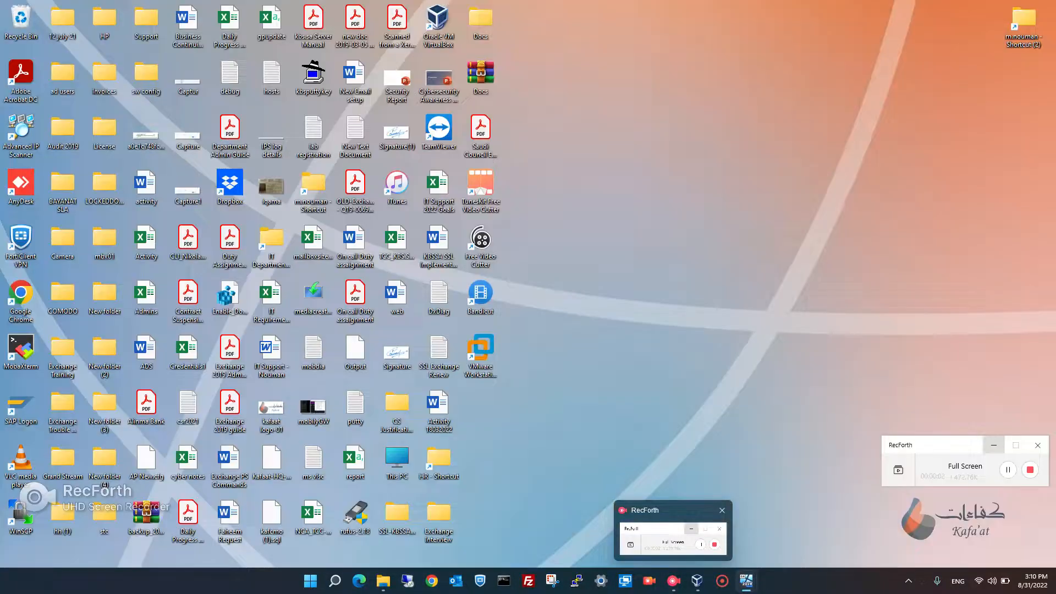
click(673, 536)
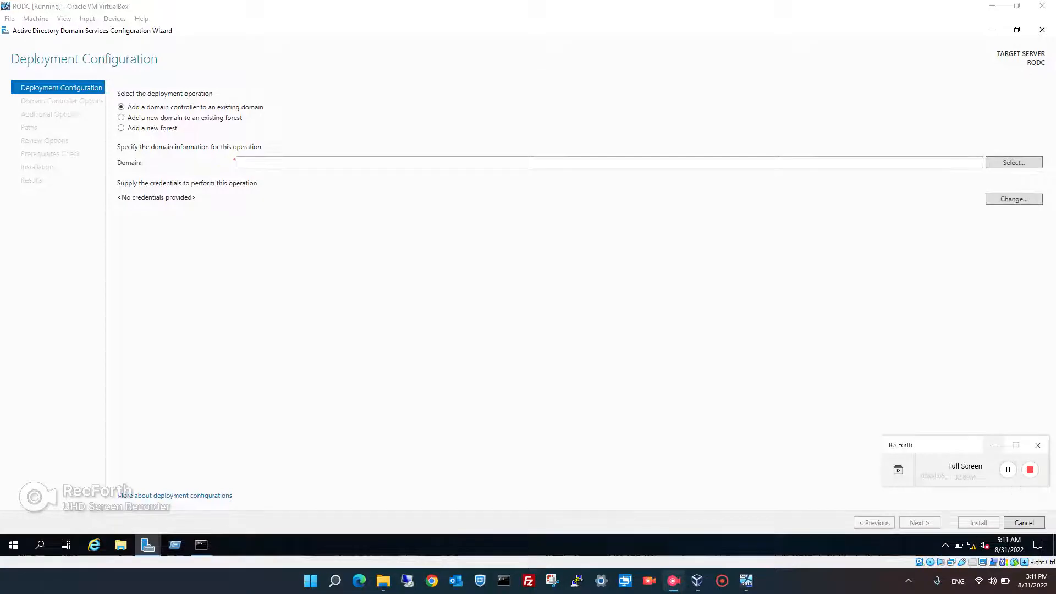
click(993, 445)
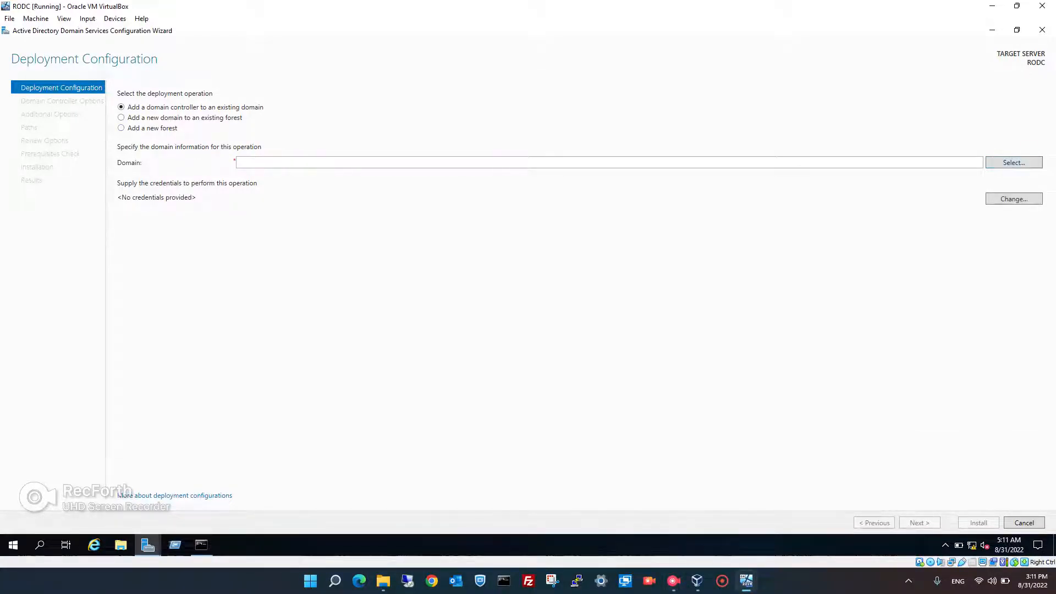
click(1013, 162)
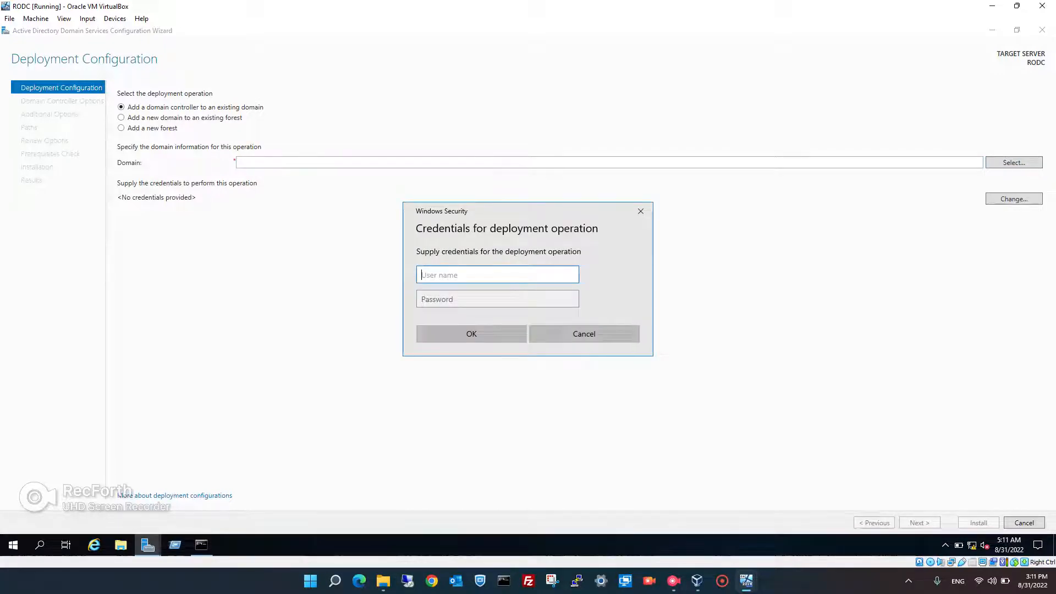
Authenticate as 1techstop\Administrator with its password and select 1techstop.local as the target domain
text(1Tech)
key(BackSpace)
key(BackSpace)
key(BackSpace)
key(BackSpace)
key(BackSpace)
text(1techstop\Administrator)
key(Tab)
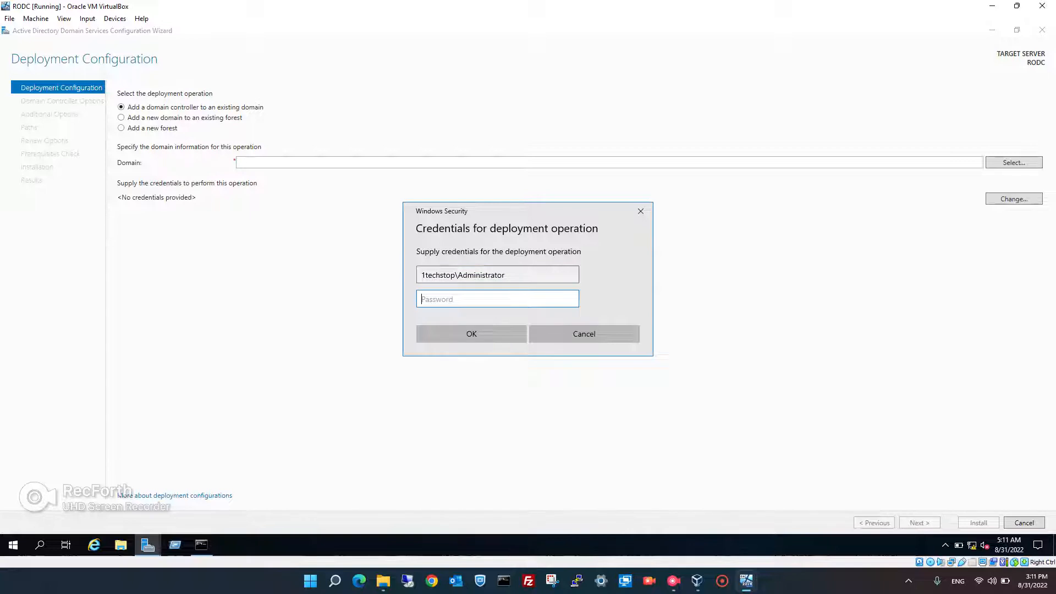
text(*********)
key(Return)
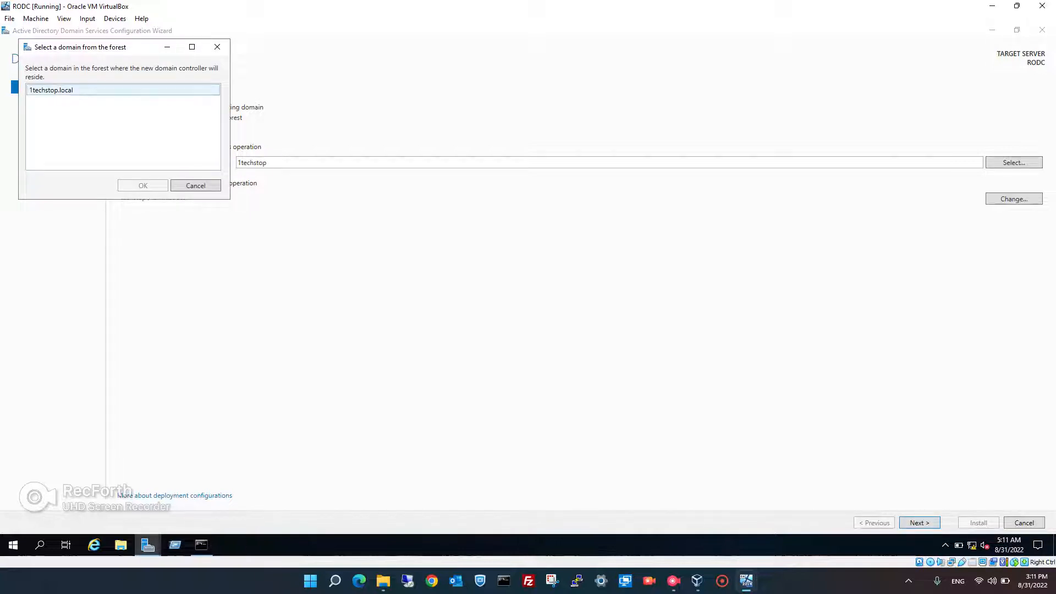
click(71, 90)
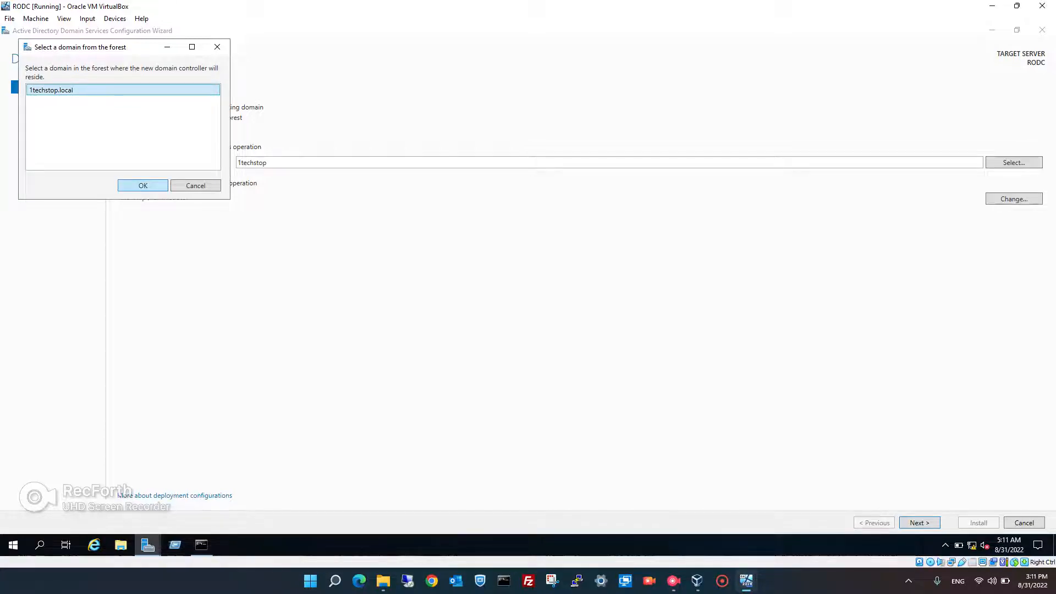
click(143, 186)
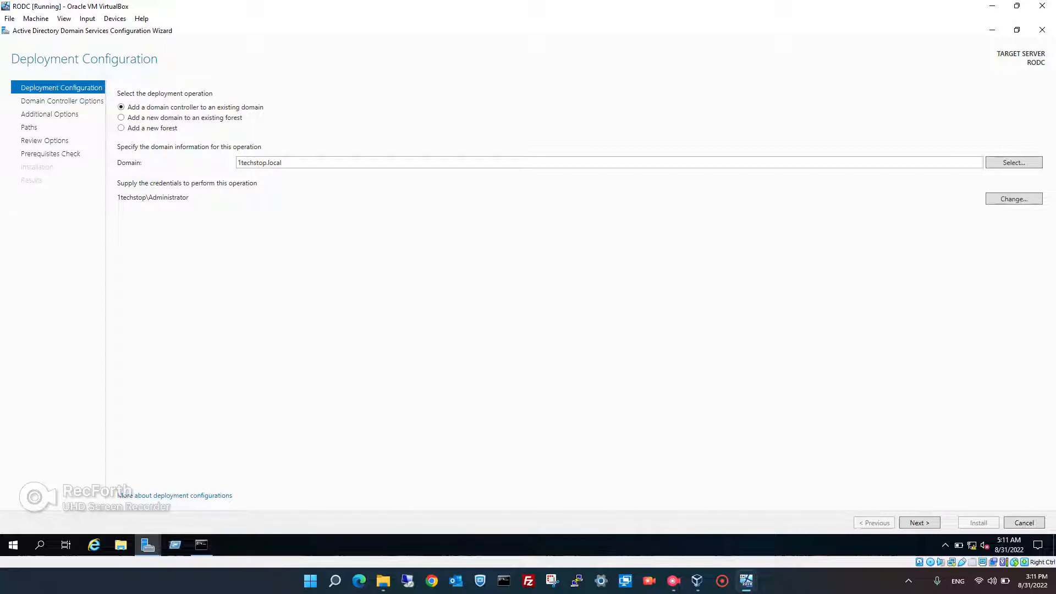
Keep site Default-First-Site-Name, enter the DSRM password, and advance to RODC Options
click(920, 523)
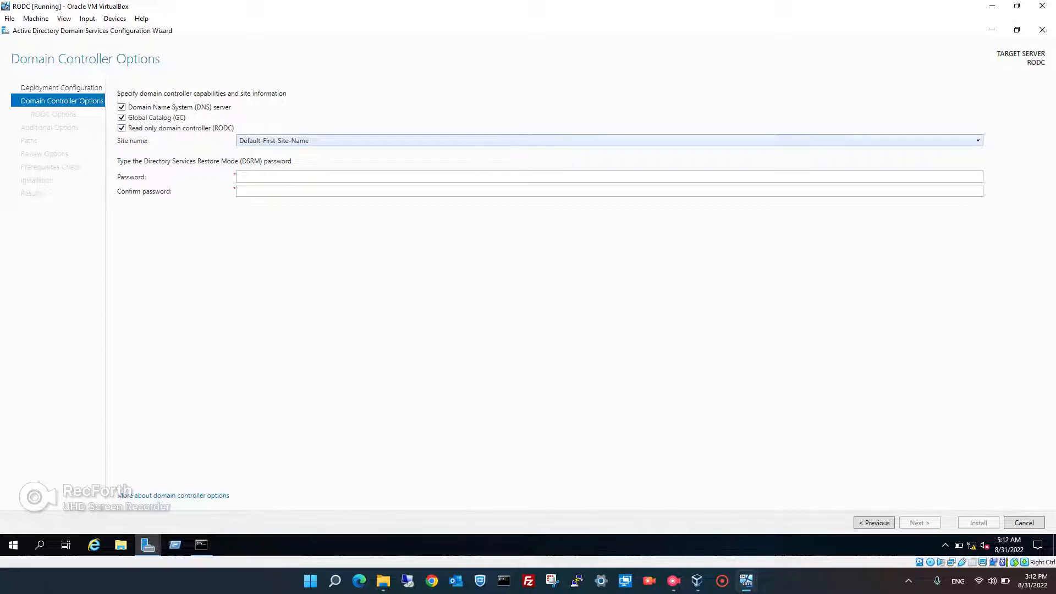
click(609, 141)
click(609, 141)
click(266, 177)
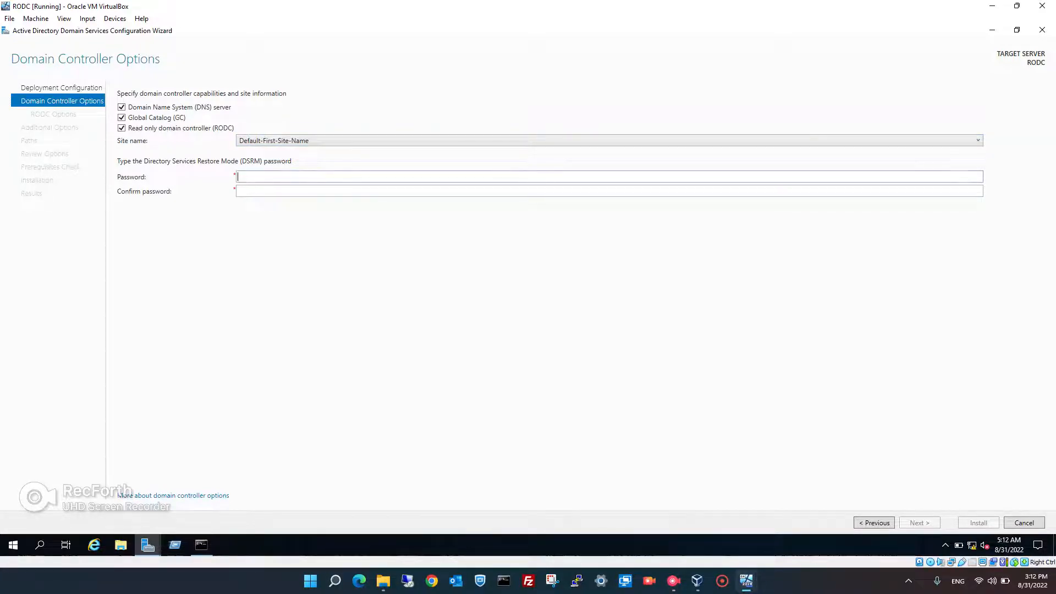
text(•••••••)
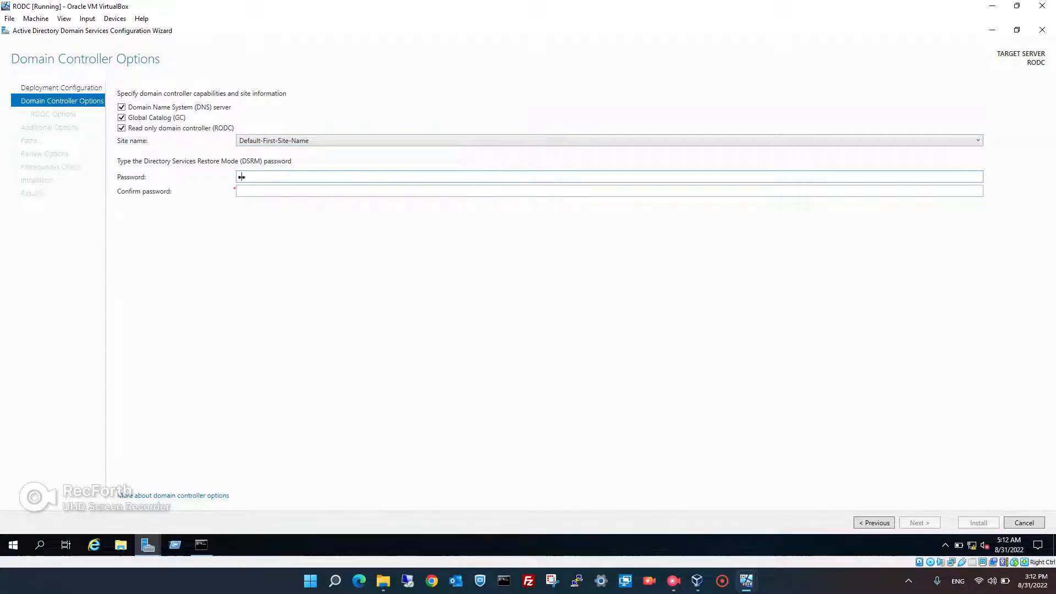
text(••)
key(Tab)
text(•••••••••)
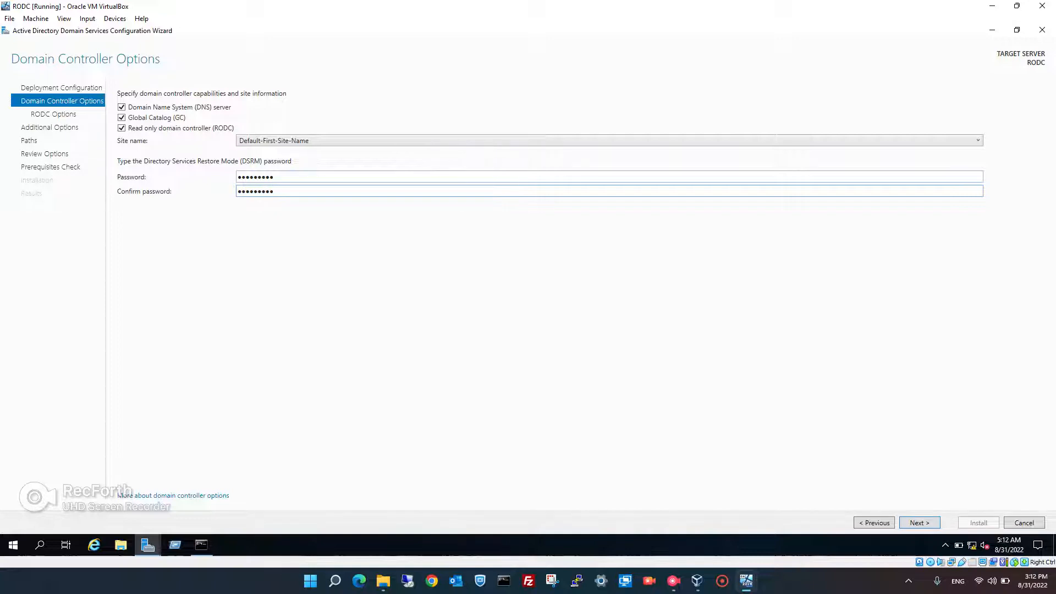
key(Return)
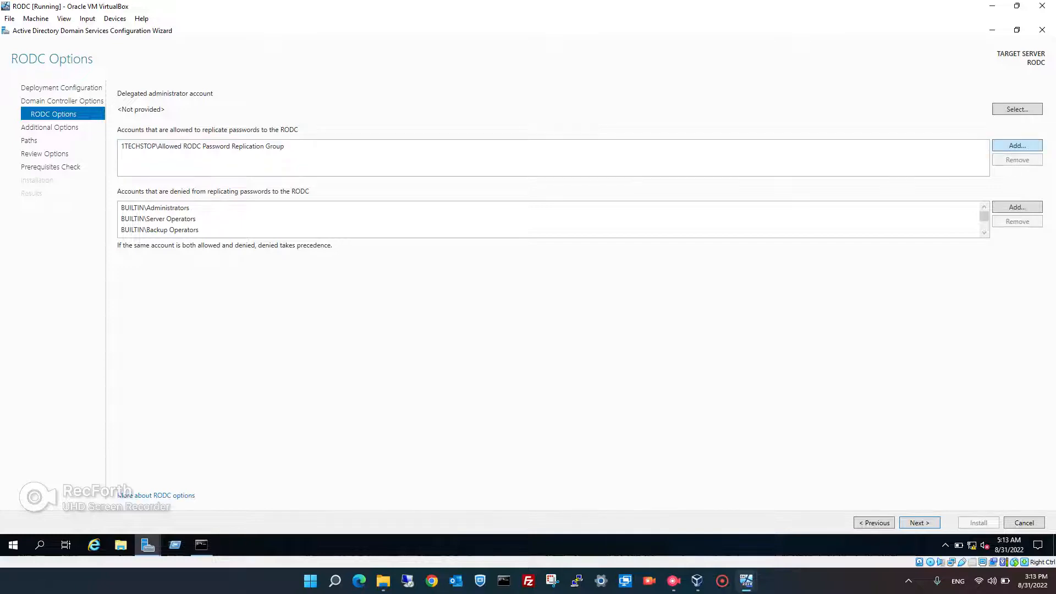
Add the 'sales' account to the allowed password replication list and move to Additional Options
click(1017, 145)
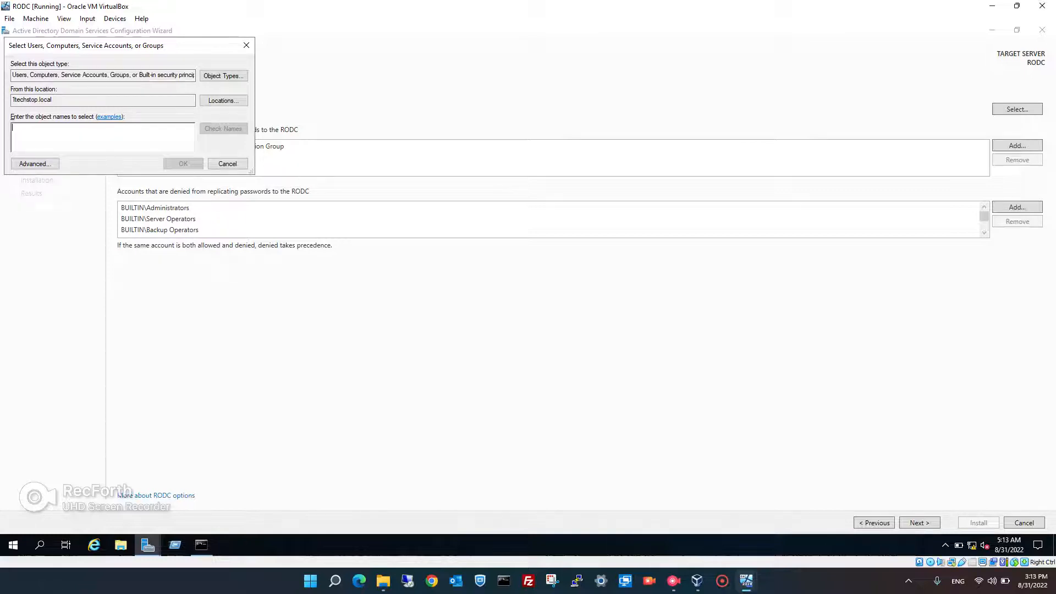
text(sales)
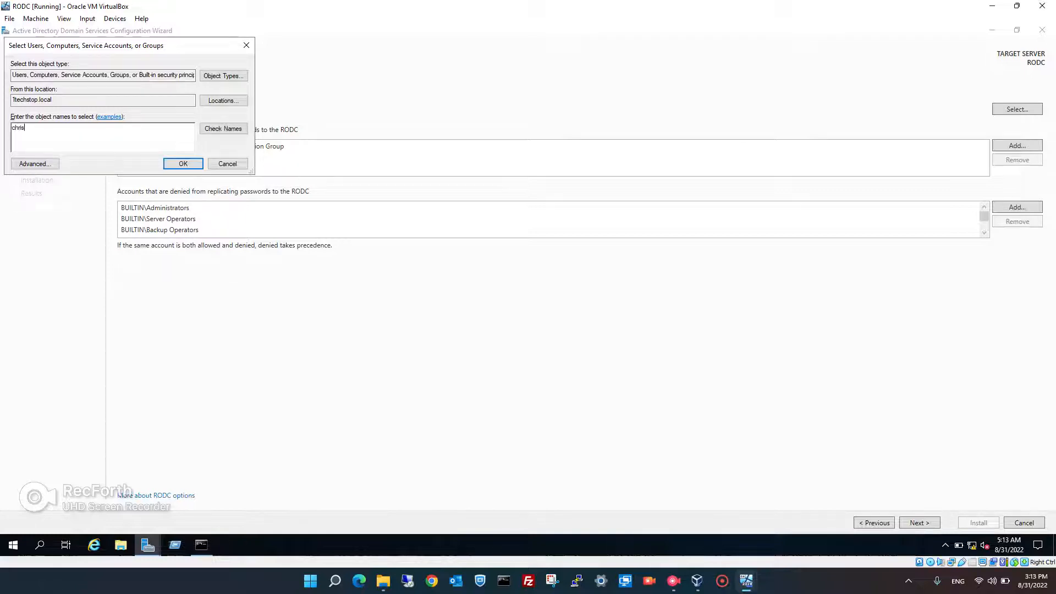
key(Return)
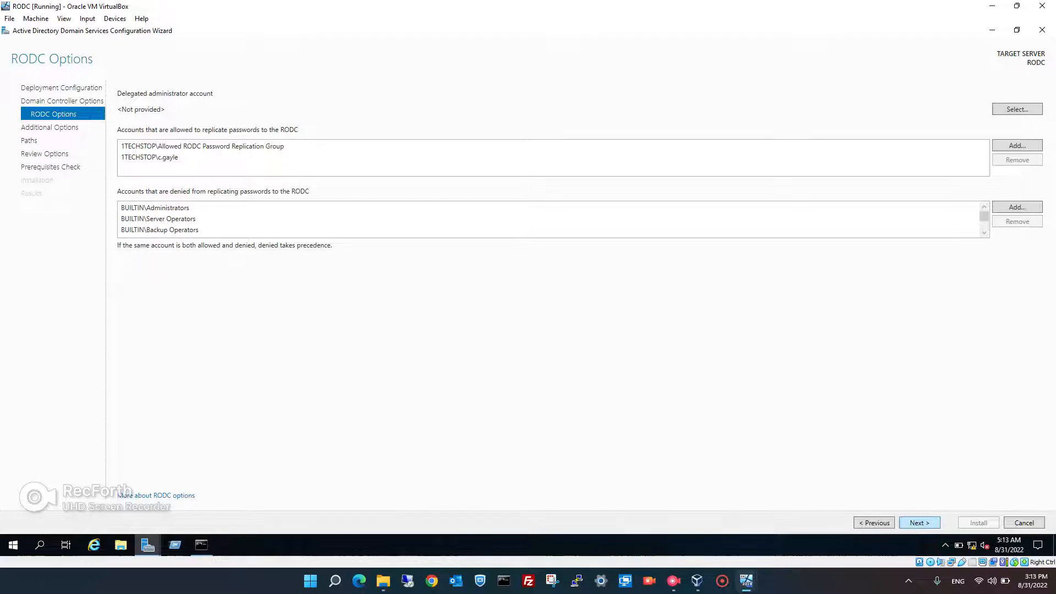
key(Return)
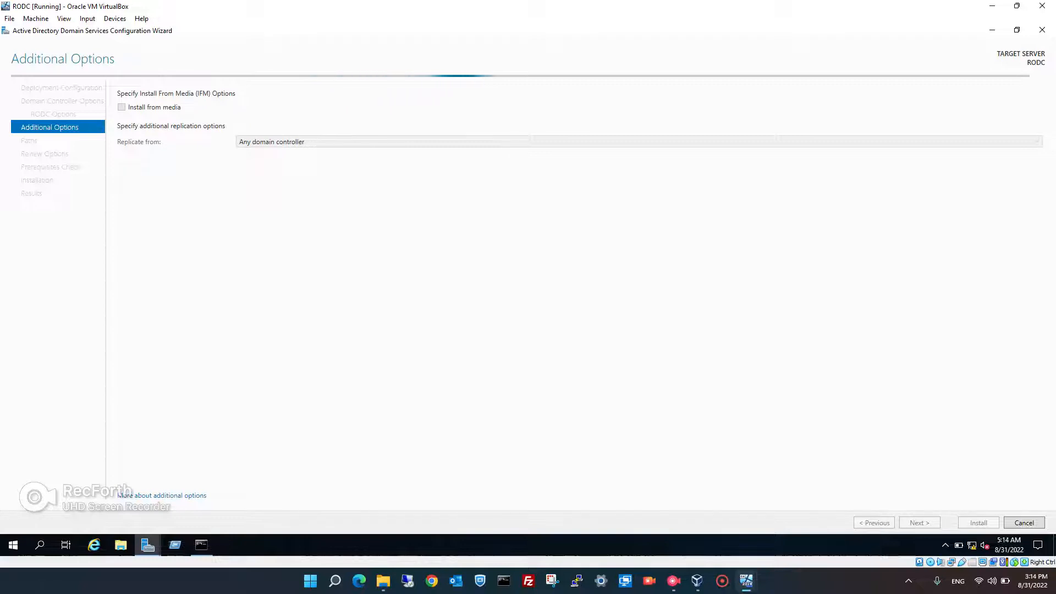
Set Replicate from to DC01.1techstop.local and continue to the Paths page
click(638, 142)
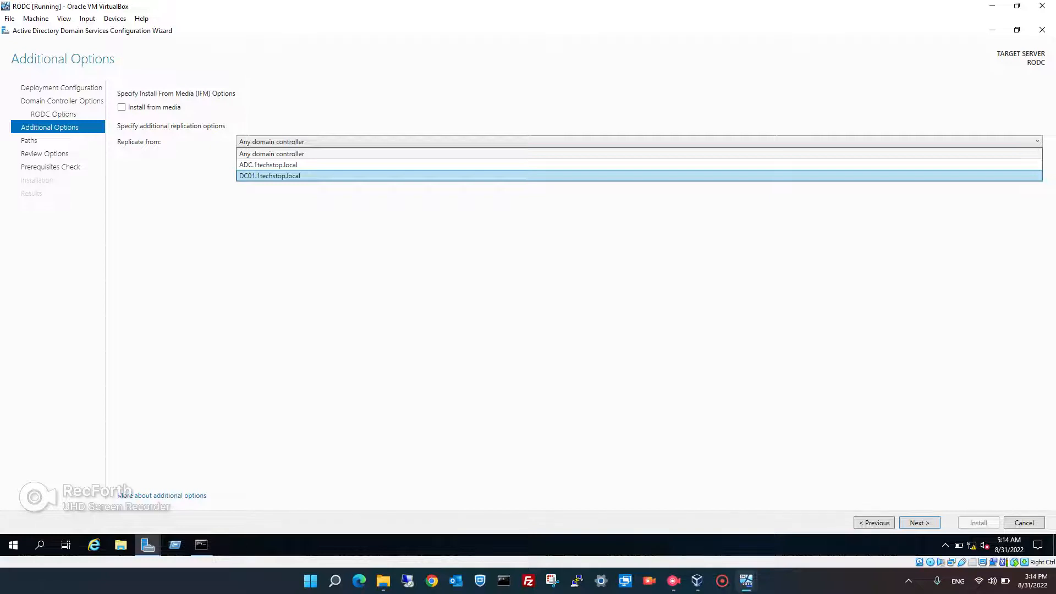
click(270, 176)
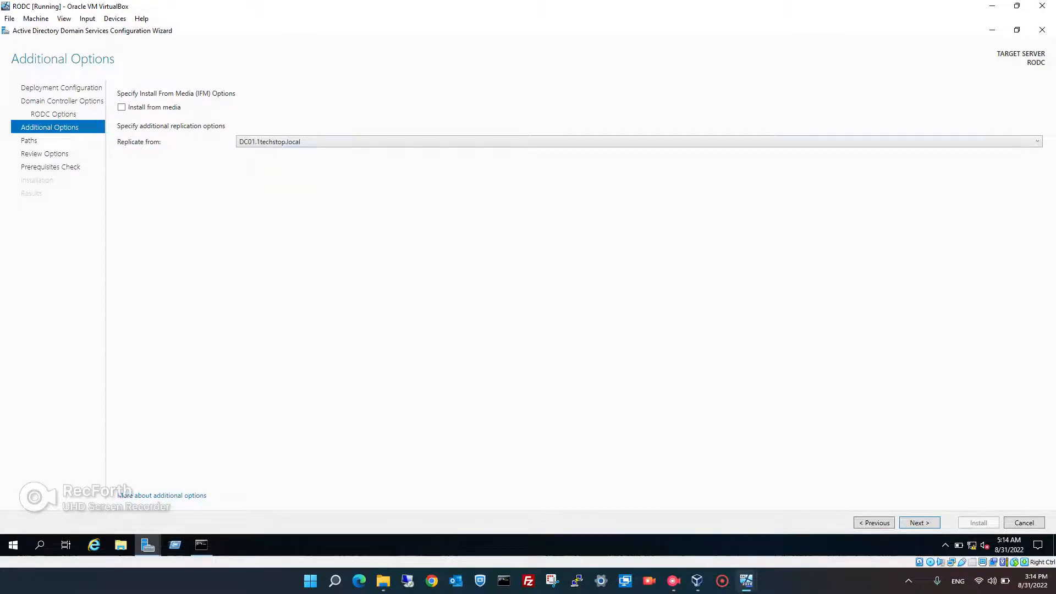
click(296, 142)
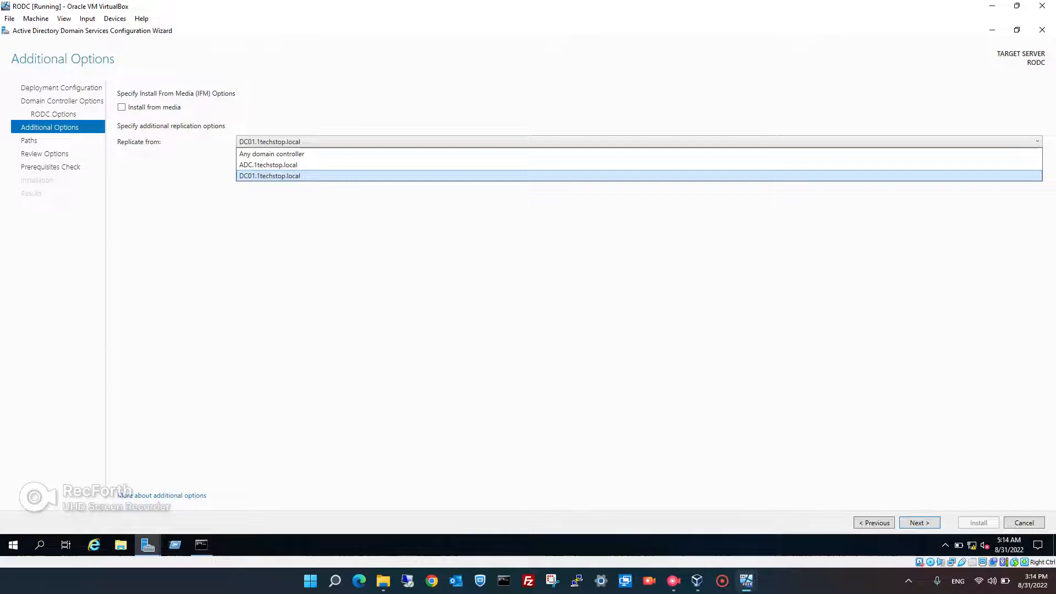
click(270, 176)
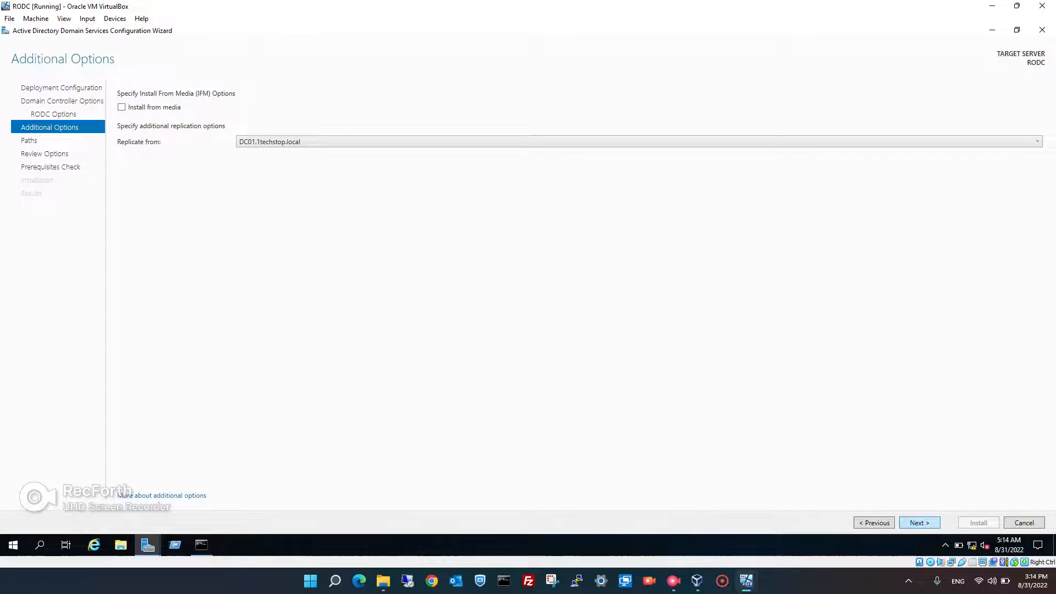
click(919, 522)
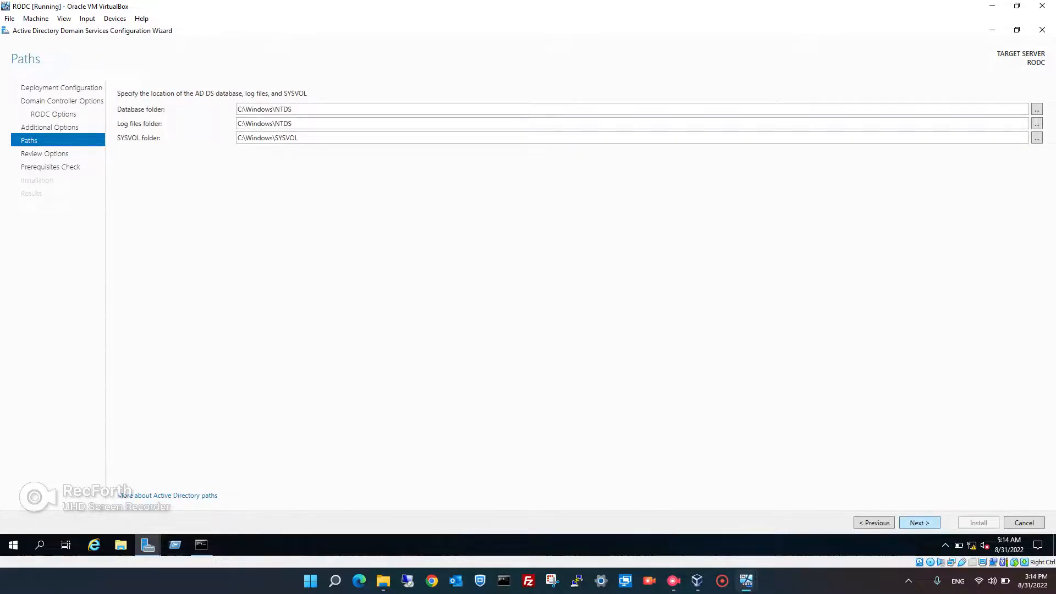
Accept the default NTDS and SYSVOL paths and the review to run the prerequisites check
click(919, 523)
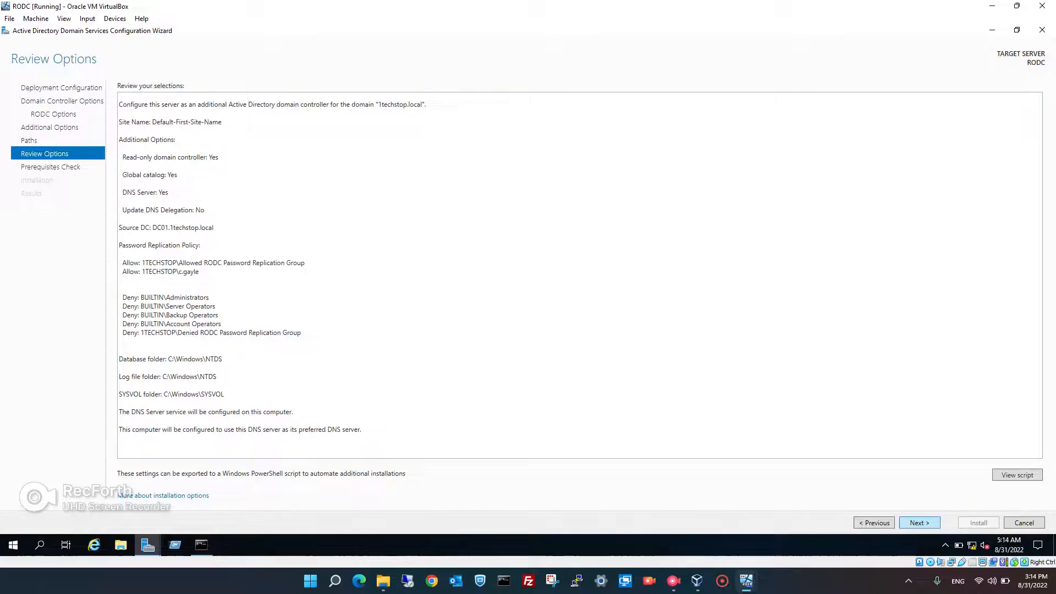
click(919, 523)
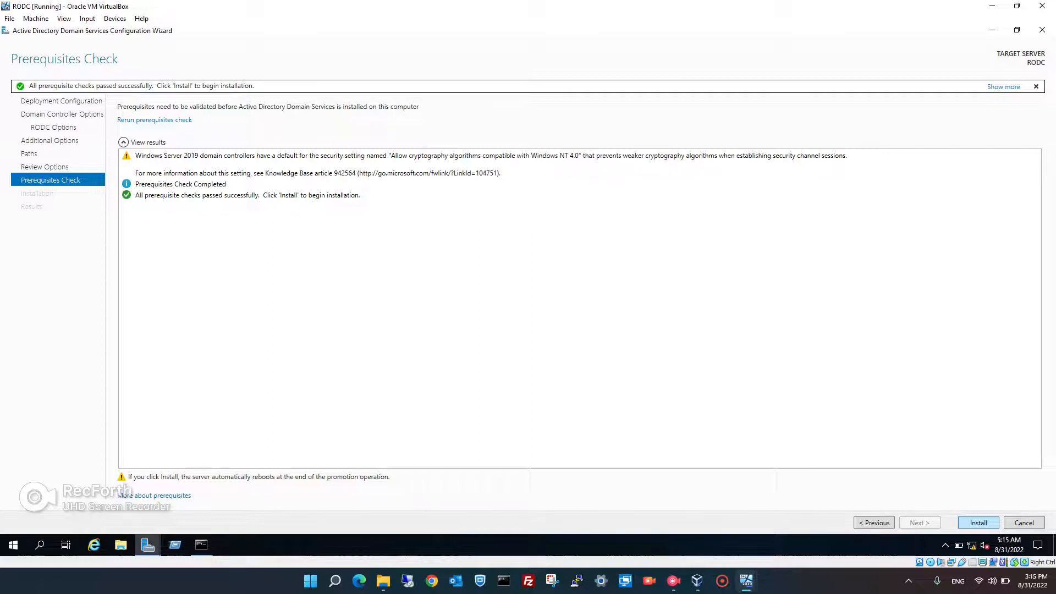
Install AD DS and wait until the server reports success and begins restarting
click(978, 523)
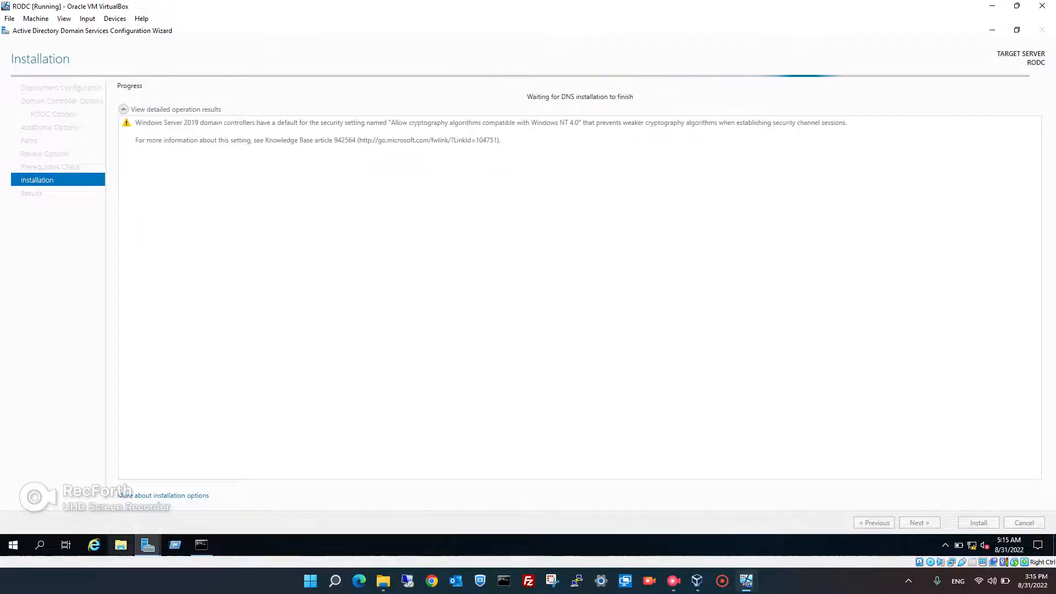
click(147, 545)
click(88, 501)
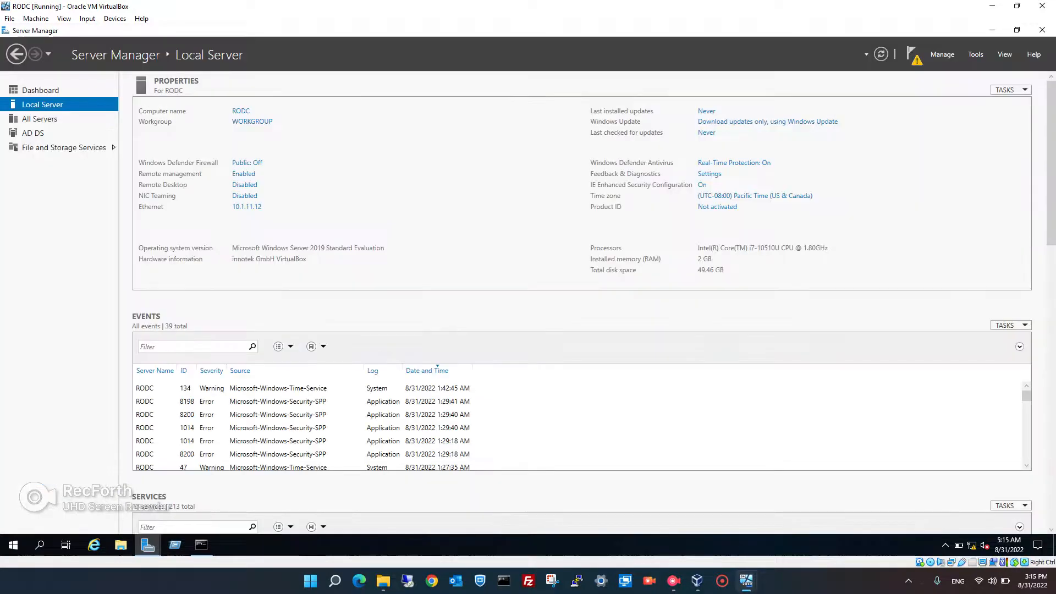
click(976, 54)
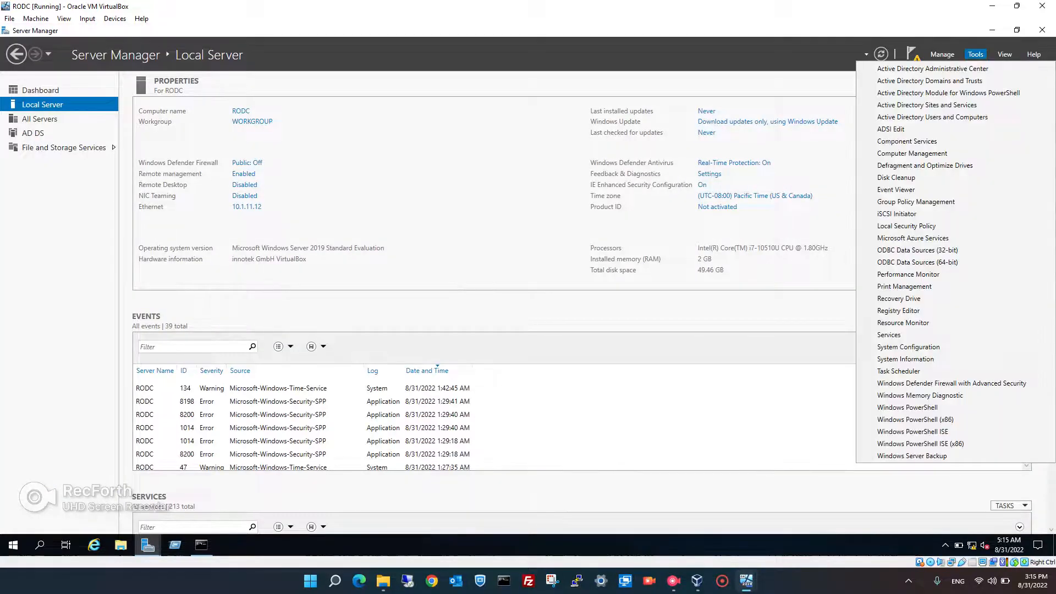
click(976, 55)
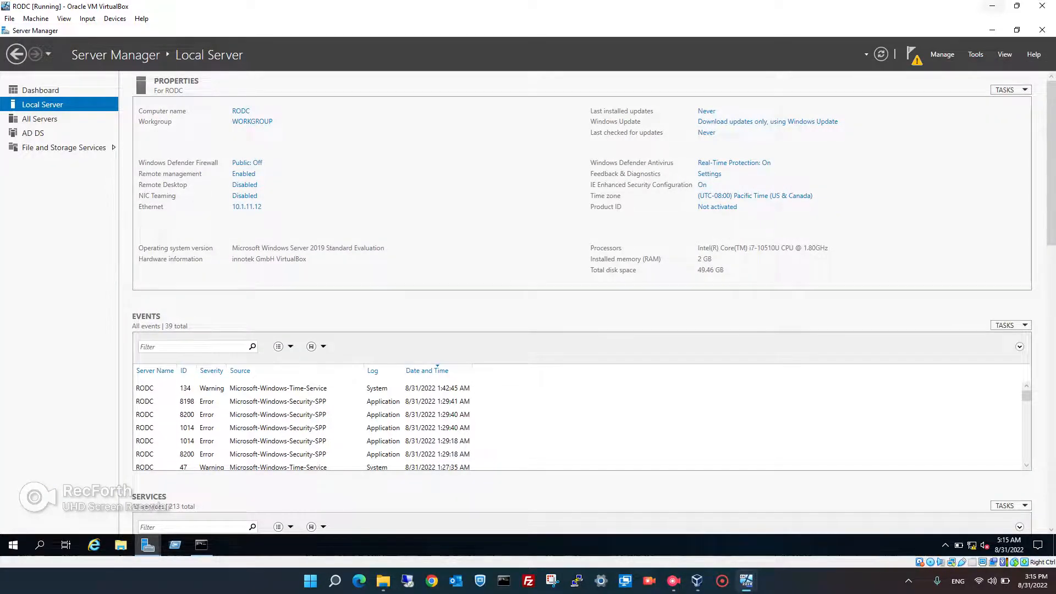
mouse_move(148, 544)
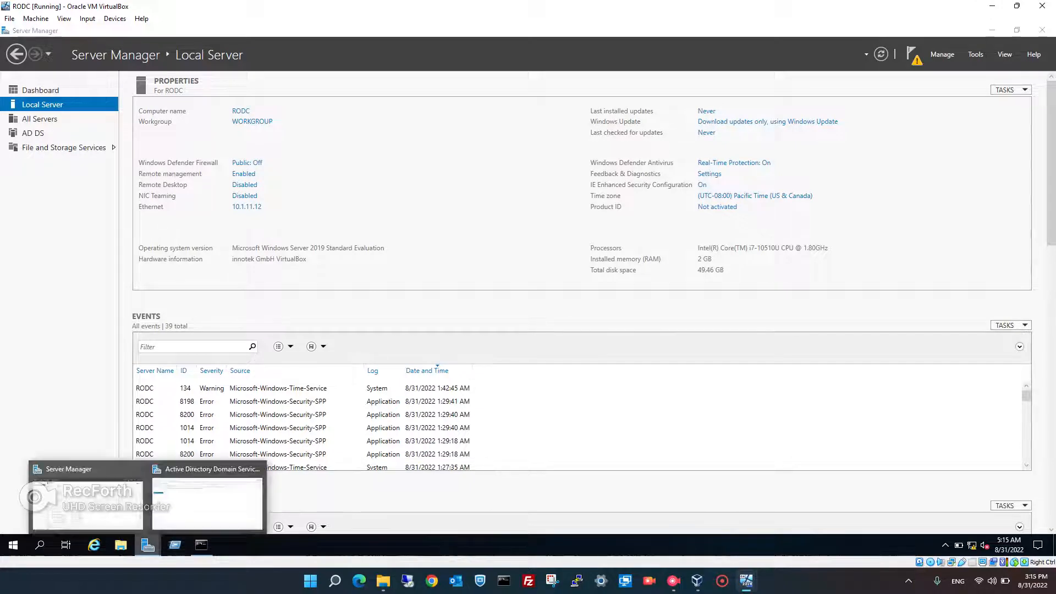
click(203, 506)
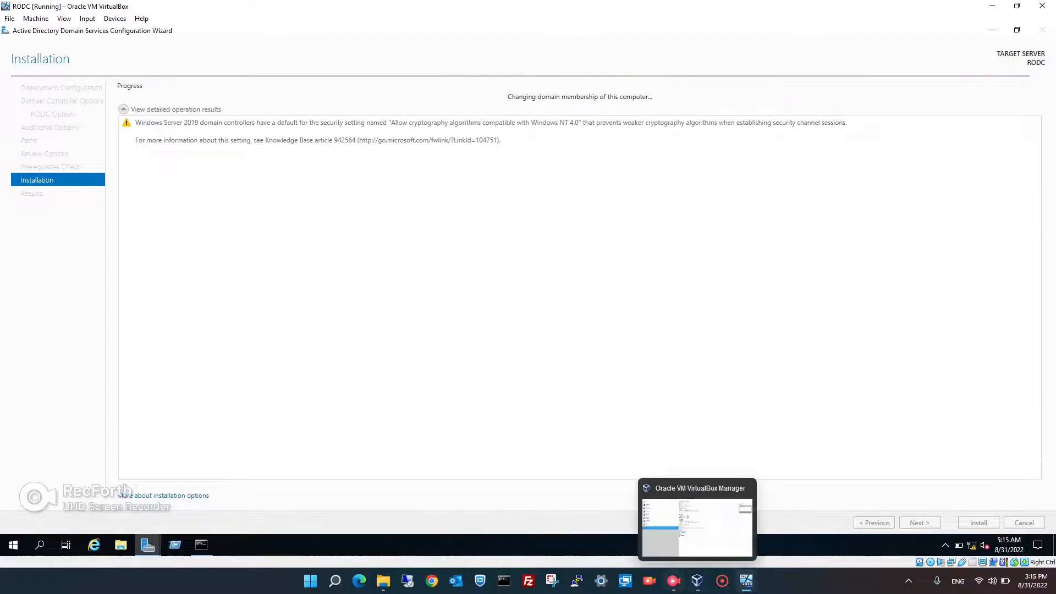
click(673, 580)
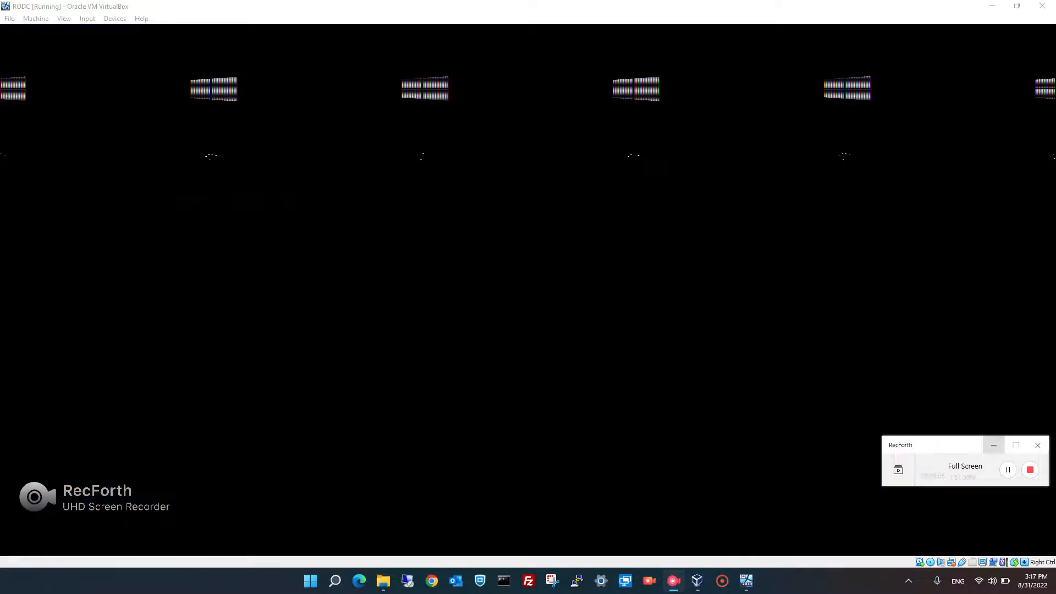
Wait for the RODC virtual machine to finish restarting and boot Windows
click(993, 445)
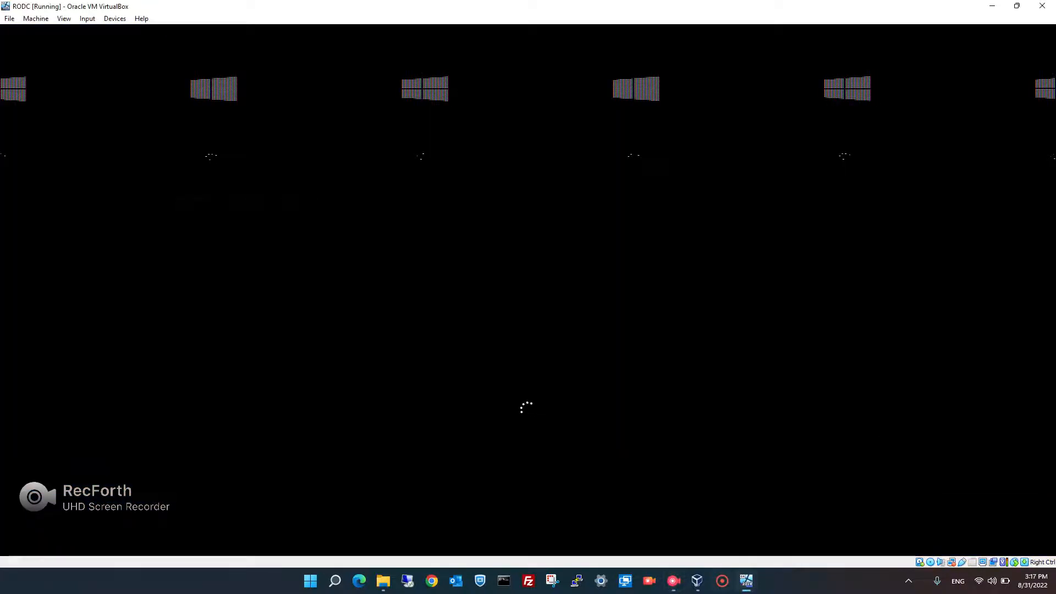
Switch to the LAB-DC01 VM and sign in with the domain Administrator password
mouse_move(747, 581)
click(627, 527)
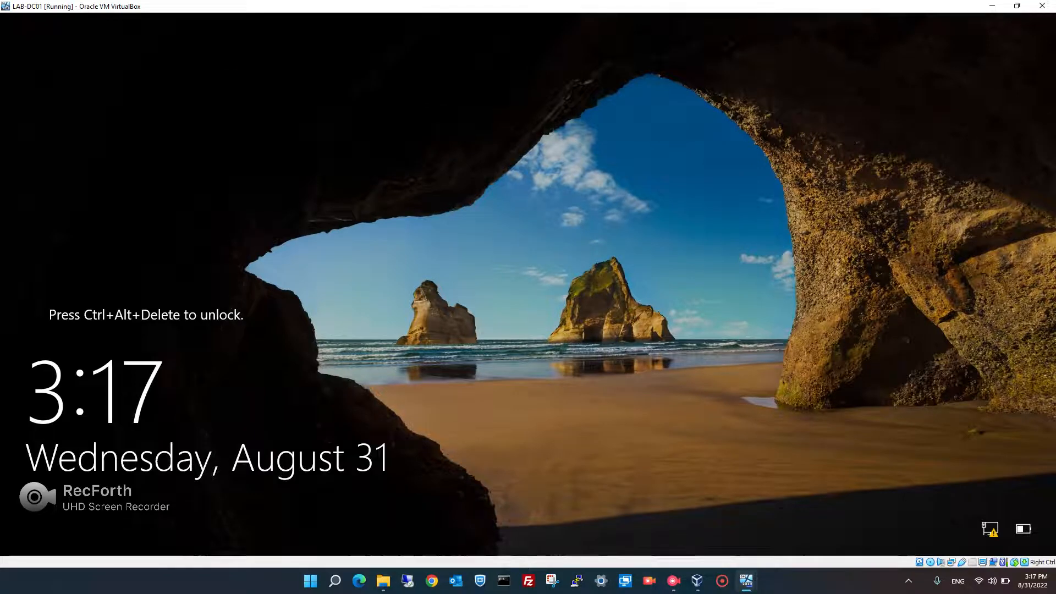
key(ctrl+alt+Delete)
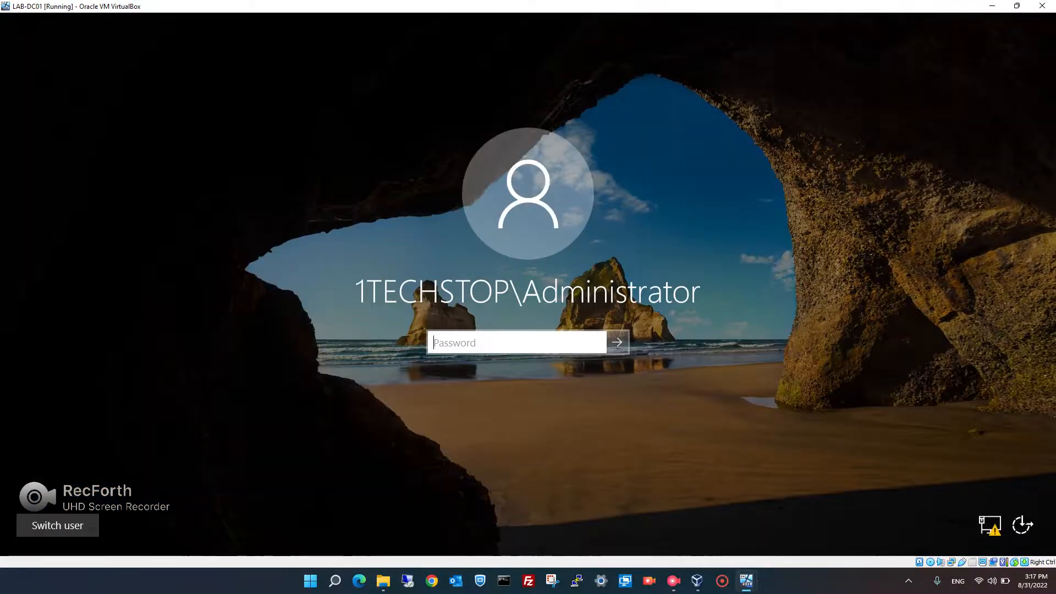
text(••••••••••)
key(Return)
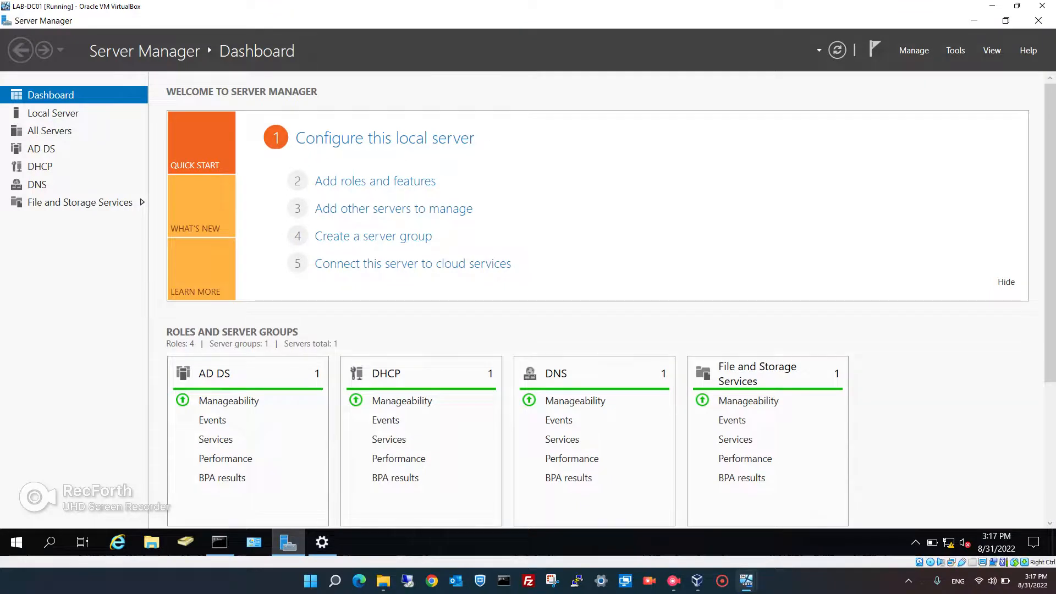
Launch Active Directory Users and Computers on LAB-DC01 and browse 1techstop.local > 1techstop to Finance's single user
click(955, 50)
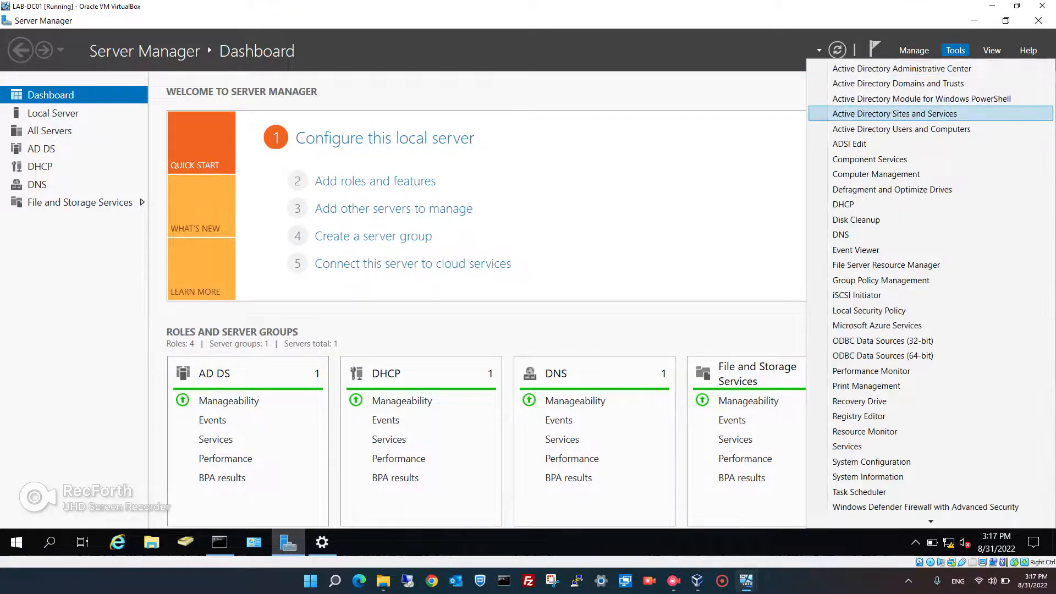
click(902, 128)
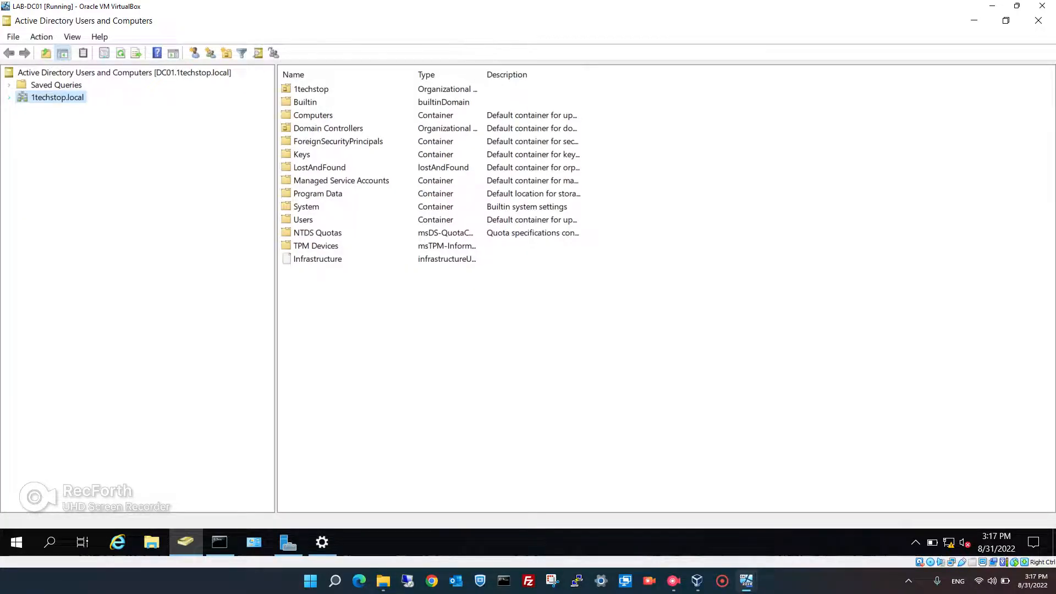
click(9, 97)
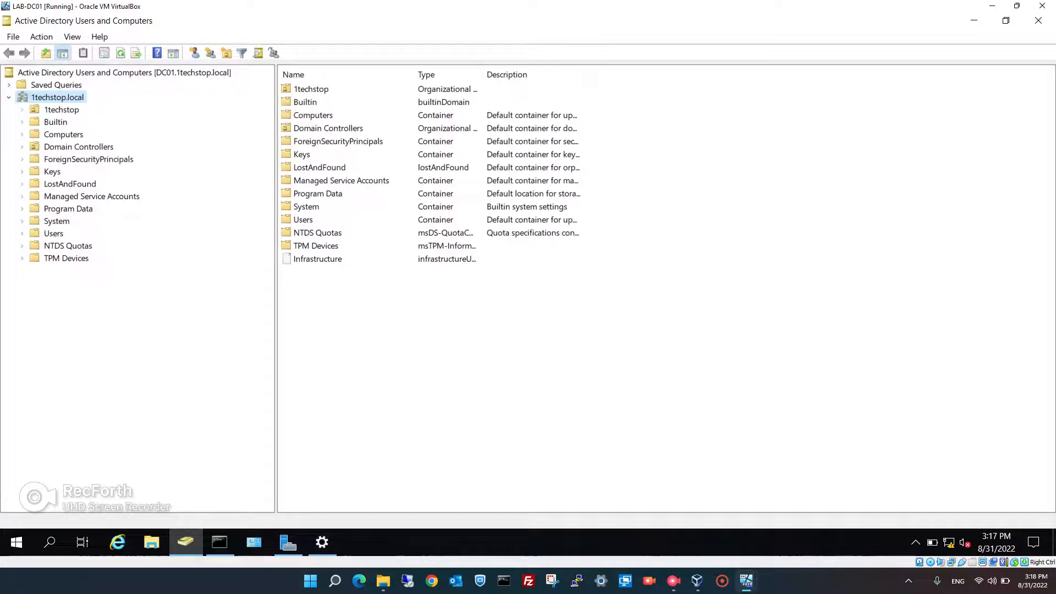
click(22, 109)
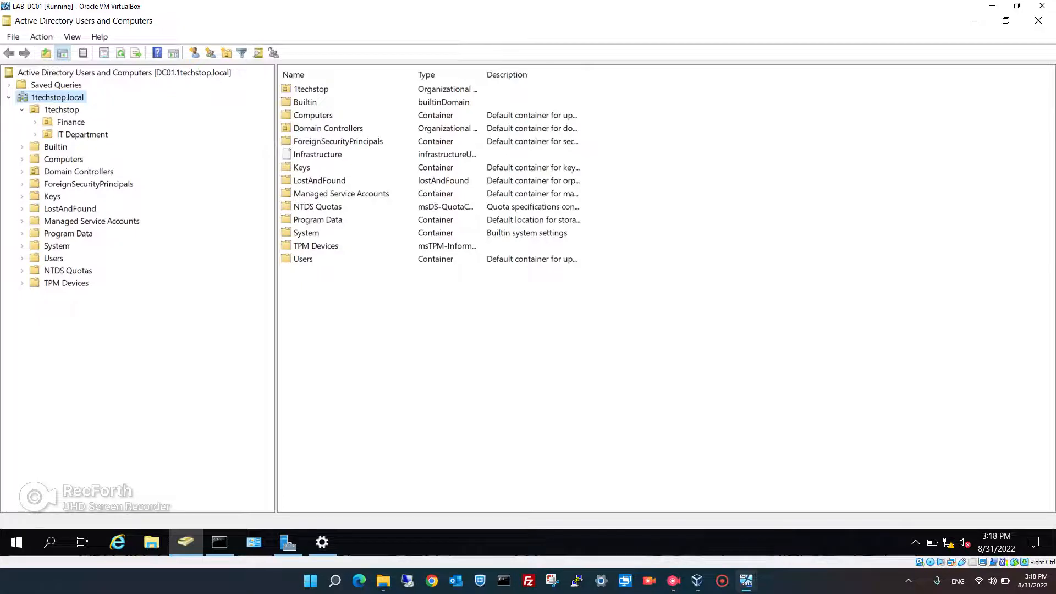
click(83, 134)
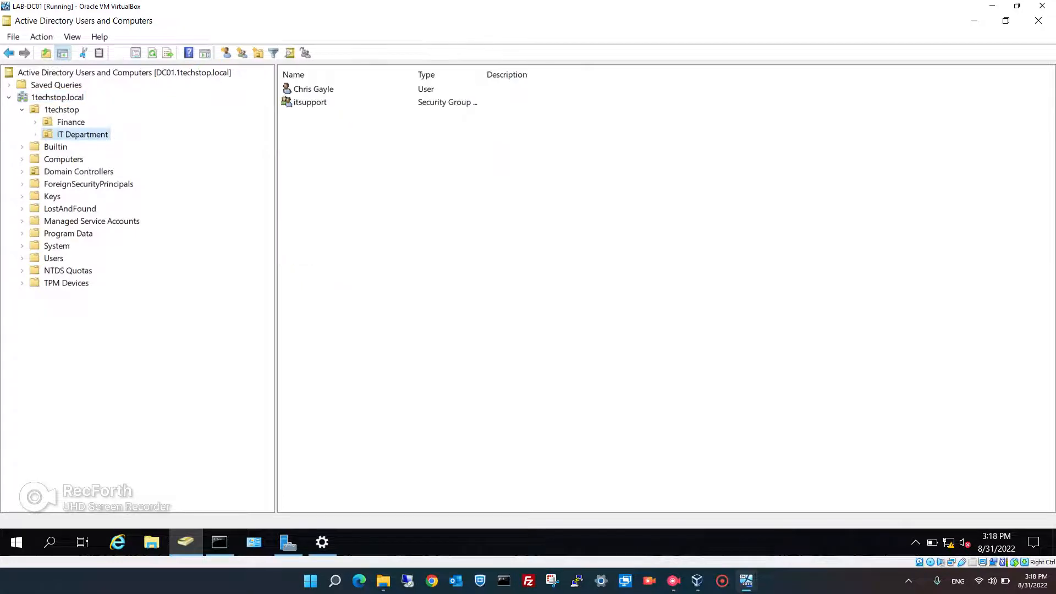
click(71, 122)
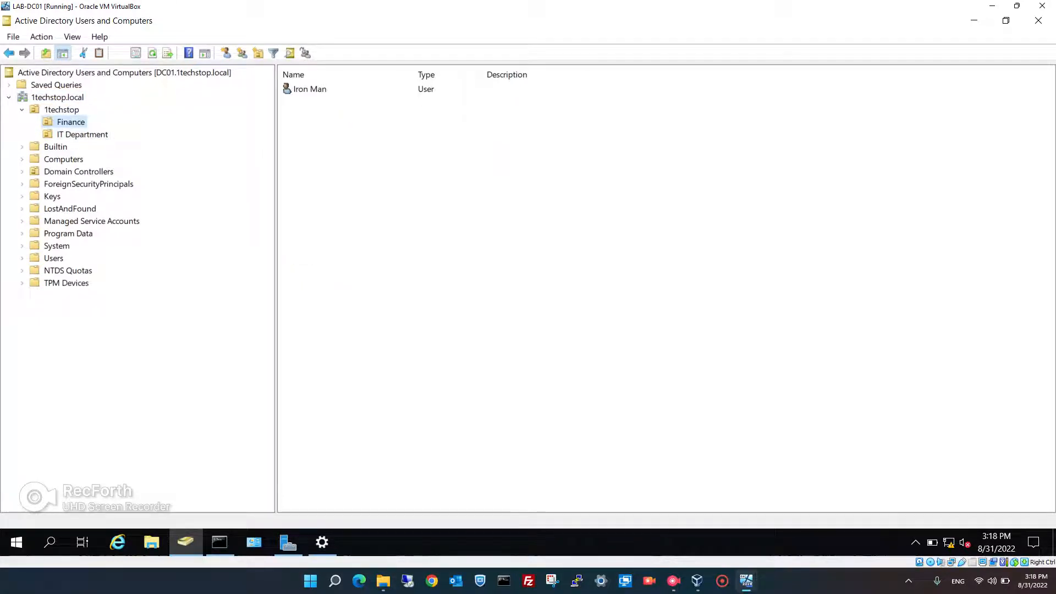
mouse_move(746, 581)
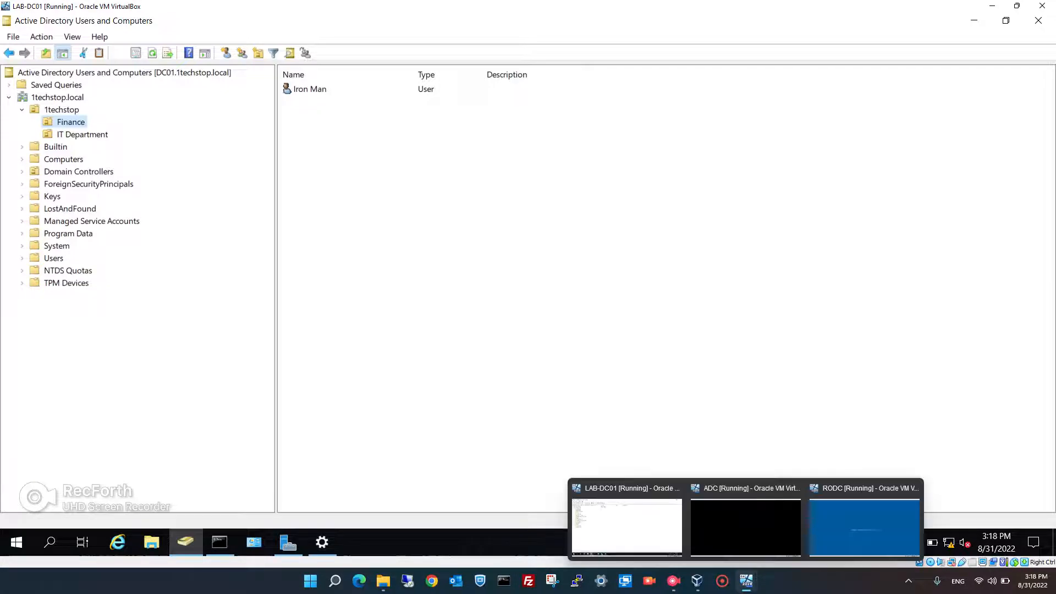
click(863, 522)
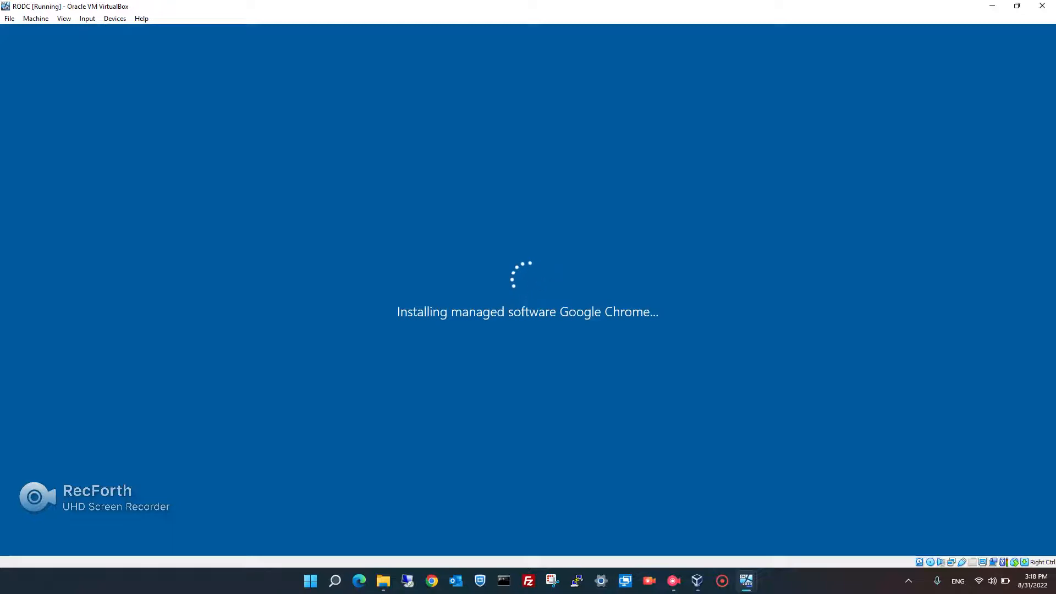
mouse_move(746, 581)
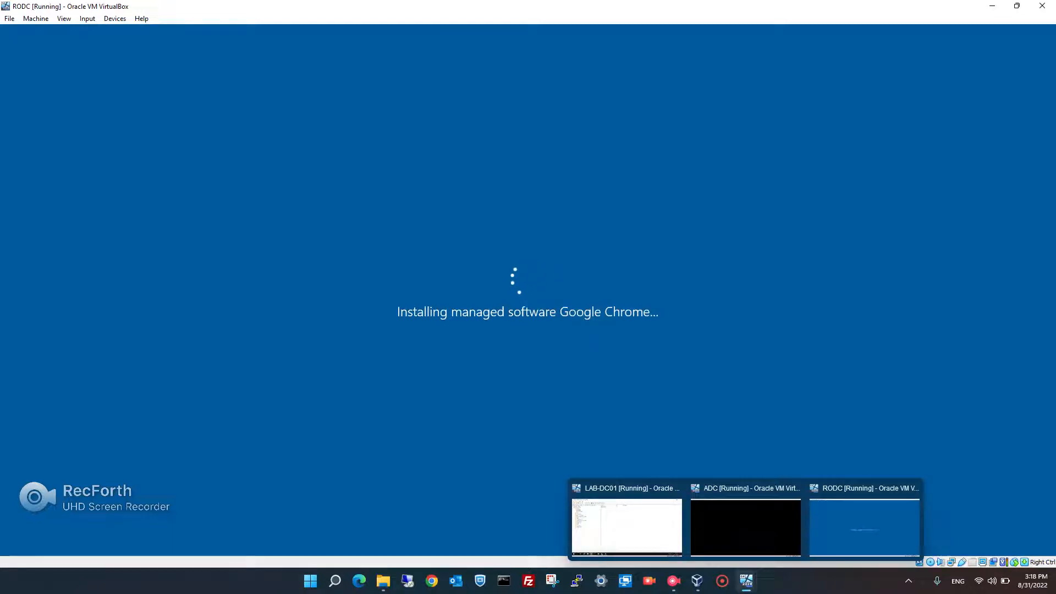
click(627, 525)
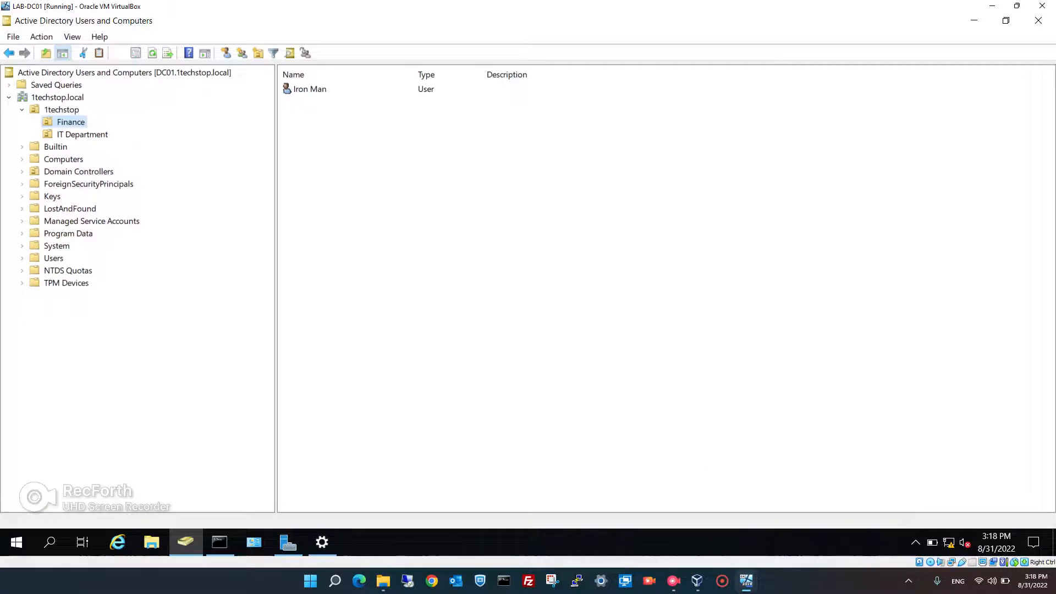
mouse_move(746, 580)
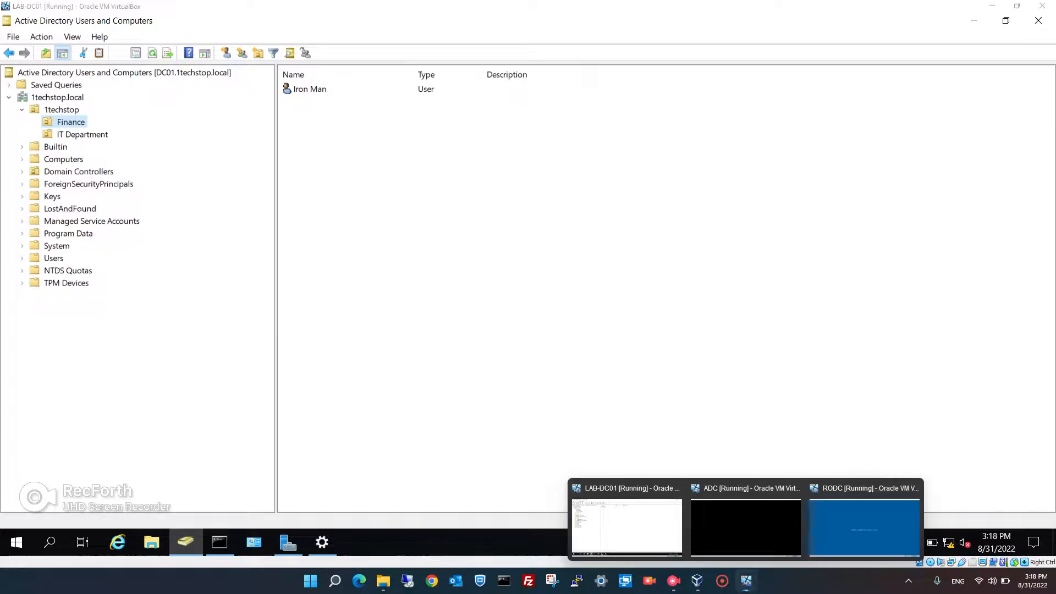
Switch to the ADC virtual machine and sign in as Administrator
click(865, 519)
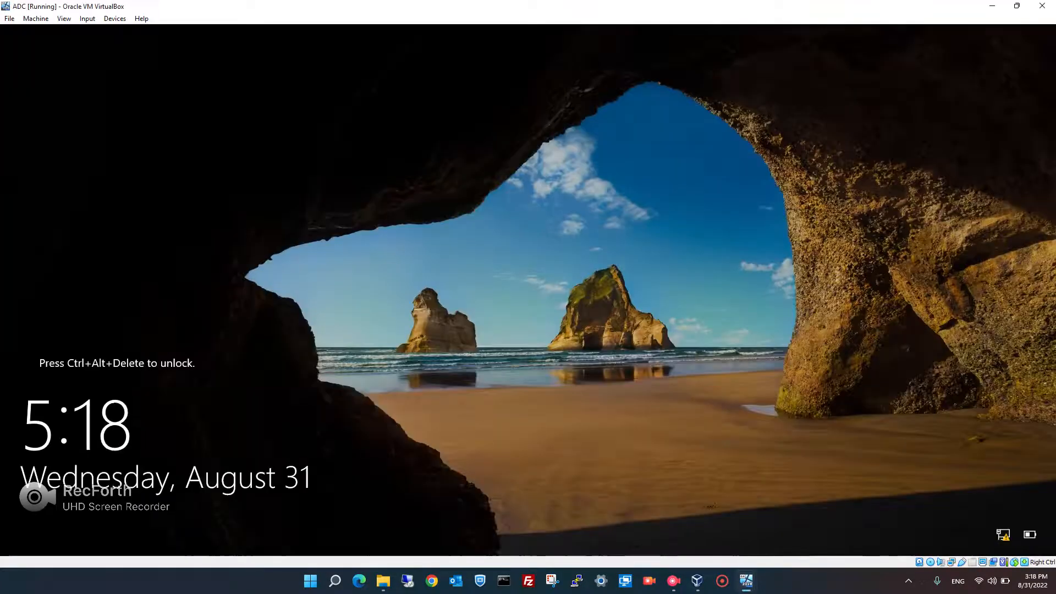
key(ctrl+Delete)
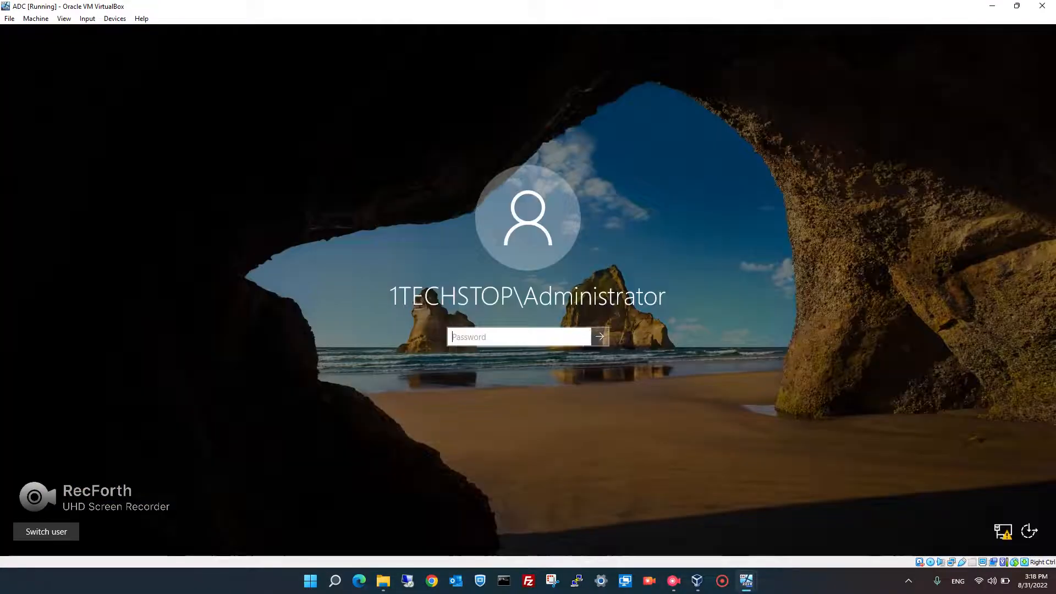
text(••••••••)
key(Return)
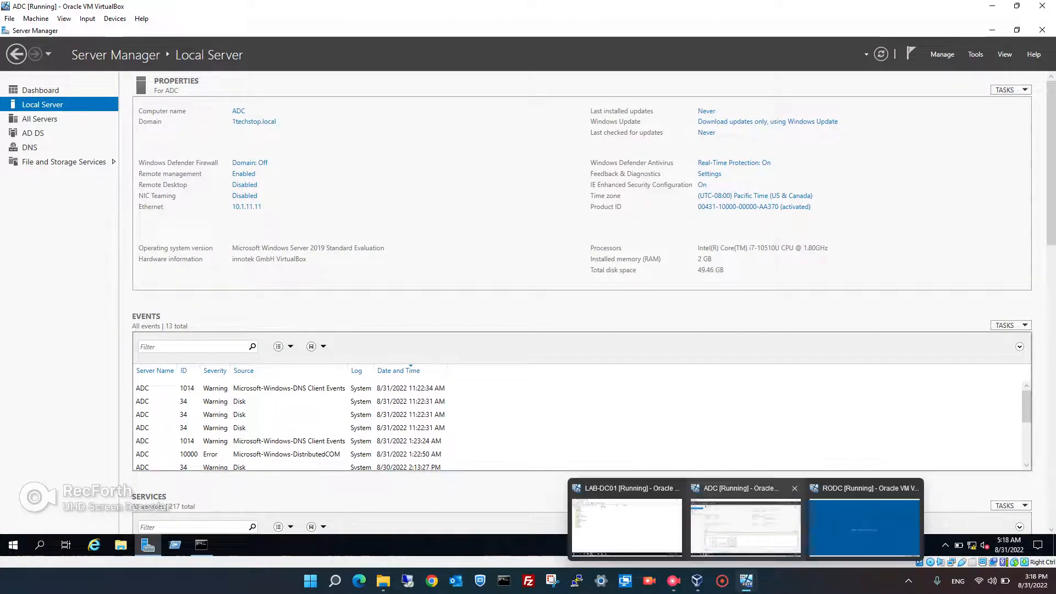
Launch Active Directory Users and Computers and view the users in the Finance OU
click(975, 54)
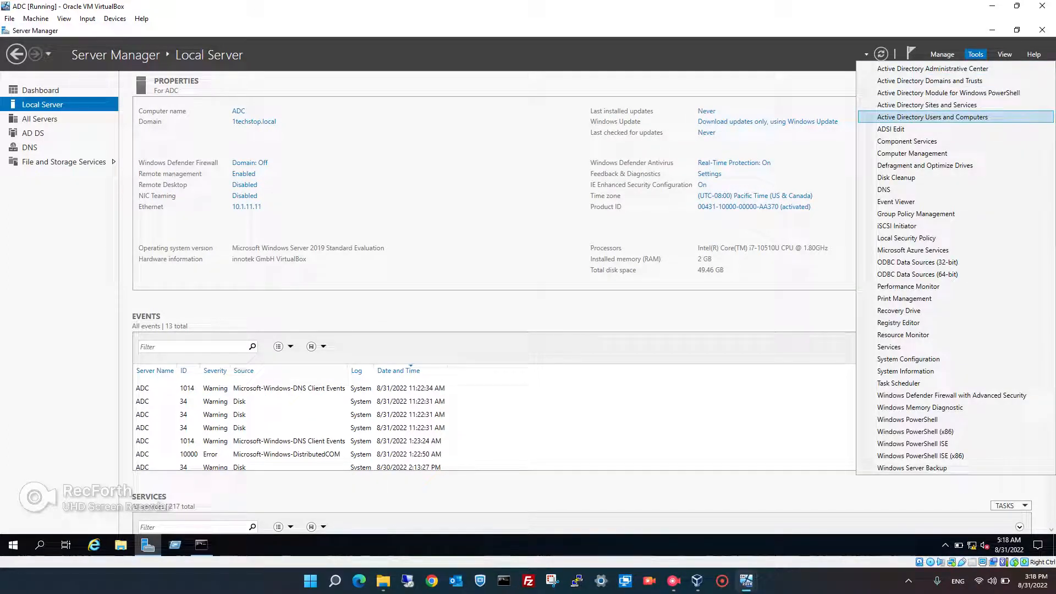
click(934, 117)
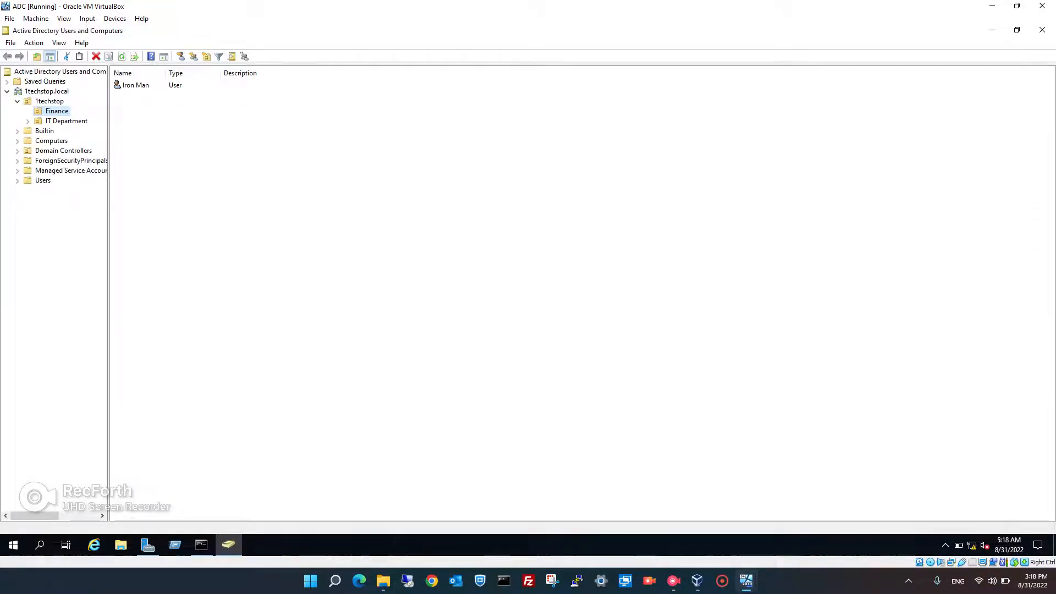
click(66, 121)
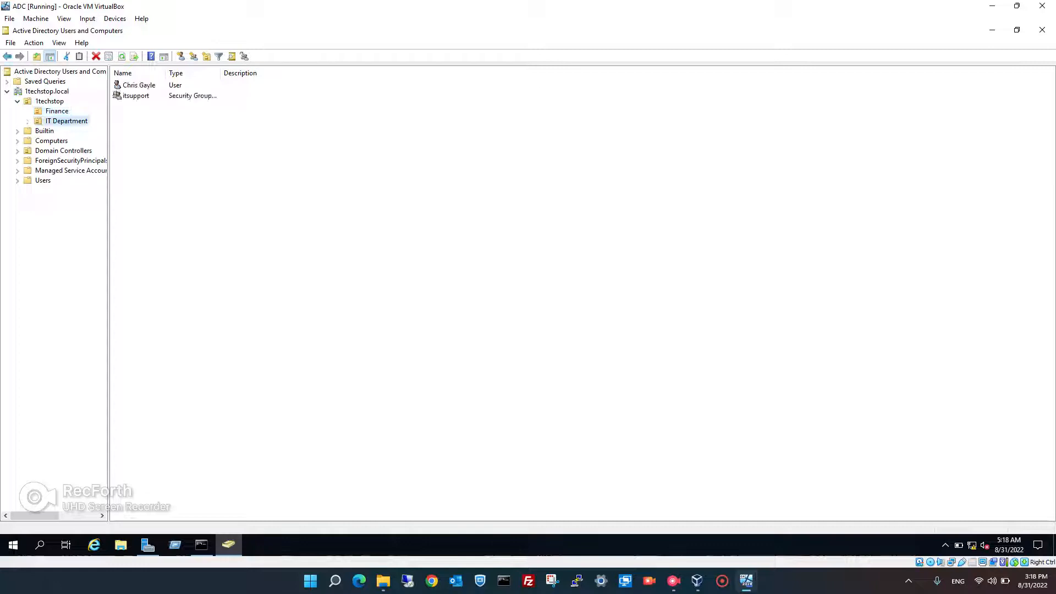
click(57, 111)
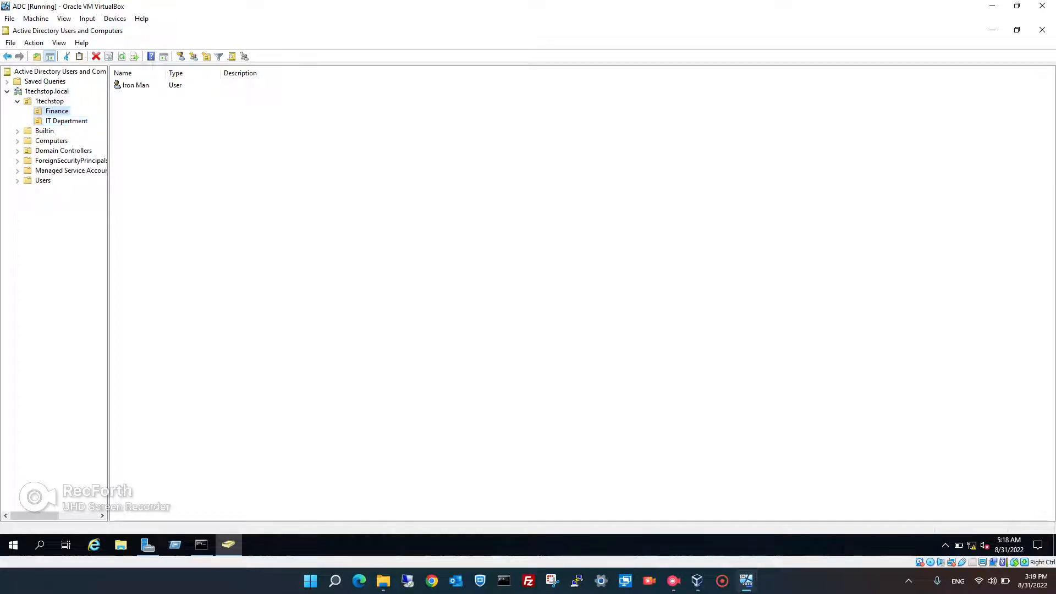
Start a new Finance user with first name 'Ba', last name 'Man' and logon name b.man
right_click(166, 148)
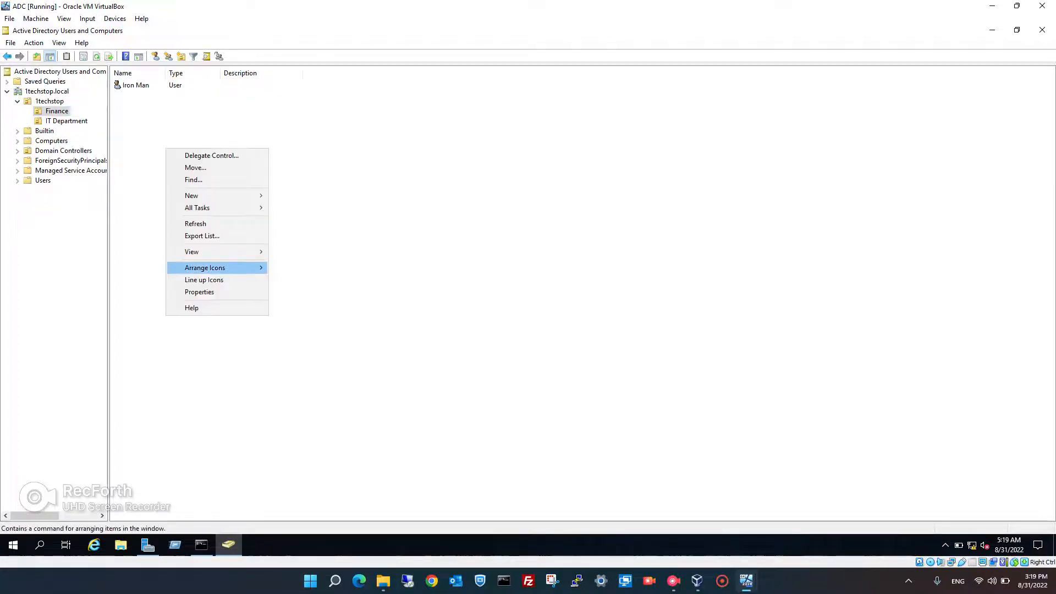
mouse_move(205, 268)
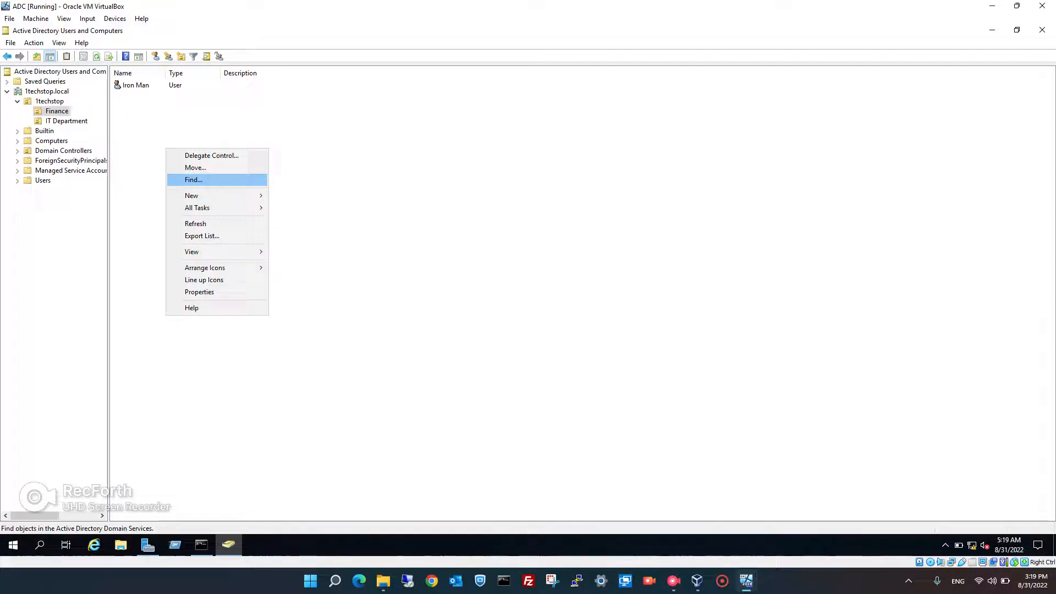
mouse_move(220, 195)
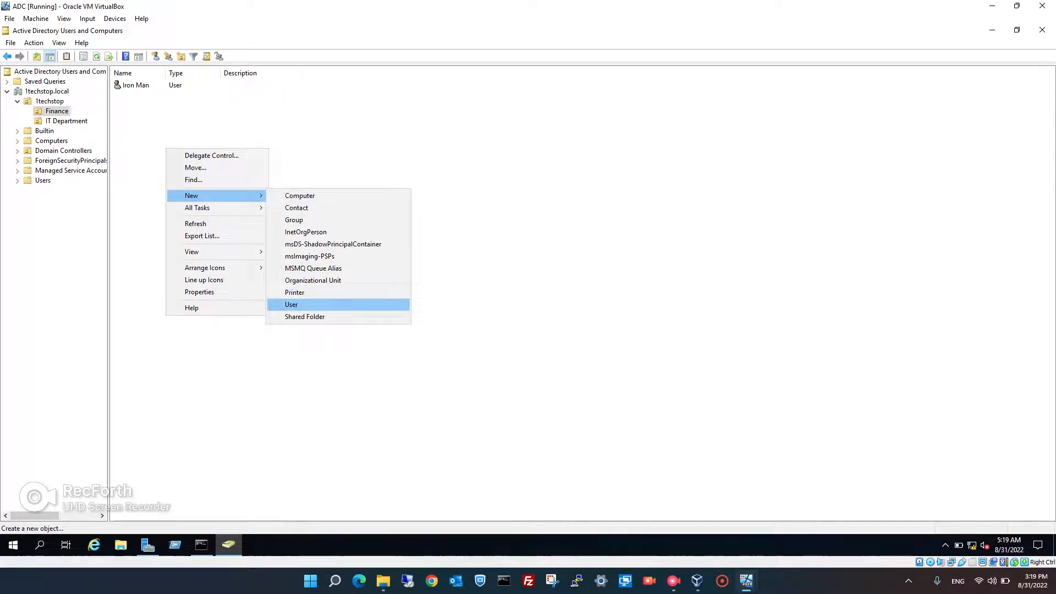
click(291, 304)
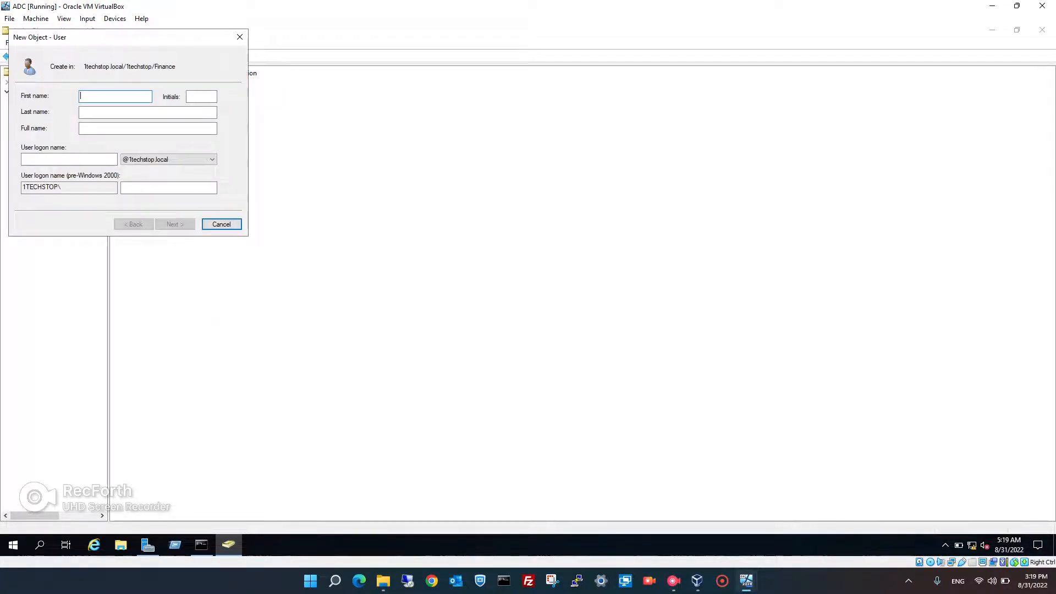
text(Ba)
key(Tab)
text(Man)
key(Tab)
key(Tab)
text(b.)
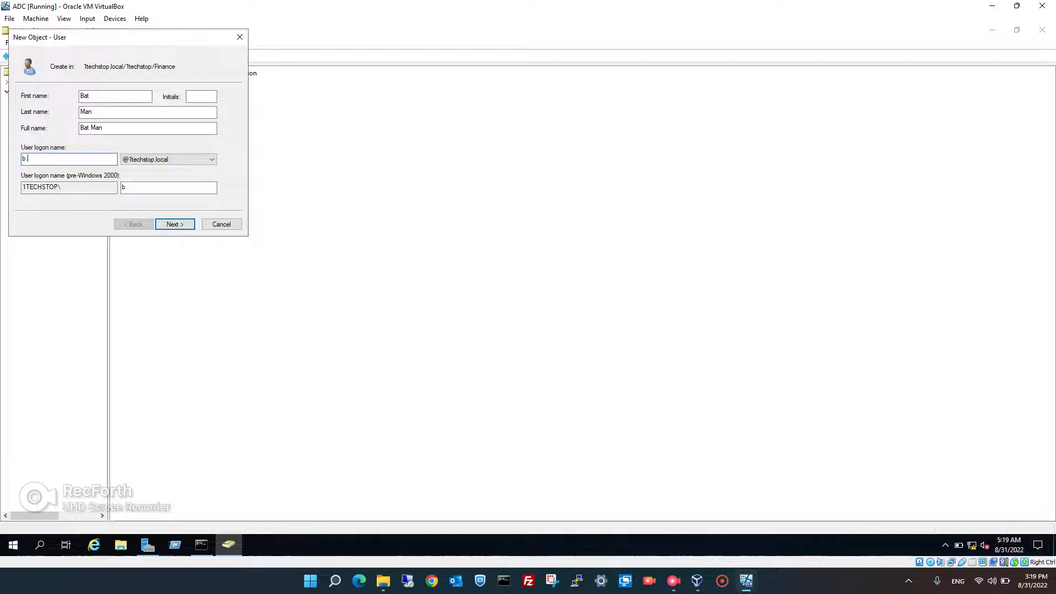
text(man)
Give the user a password with no change required at next logon, then finish
click(175, 225)
click(25, 132)
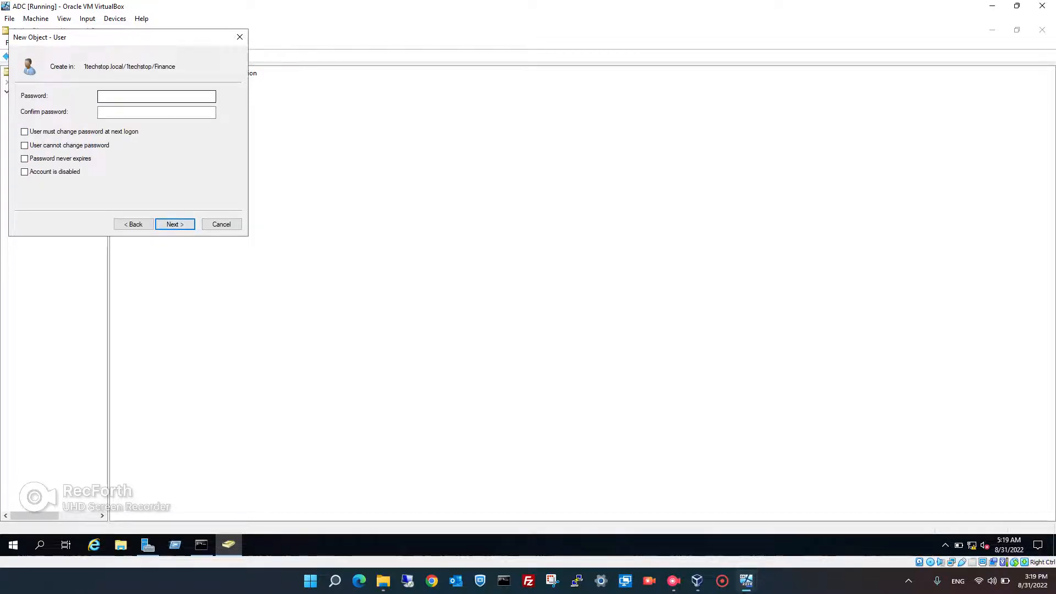
click(156, 97)
text(•••••••••)
key(Tab)
text(•••••••••)
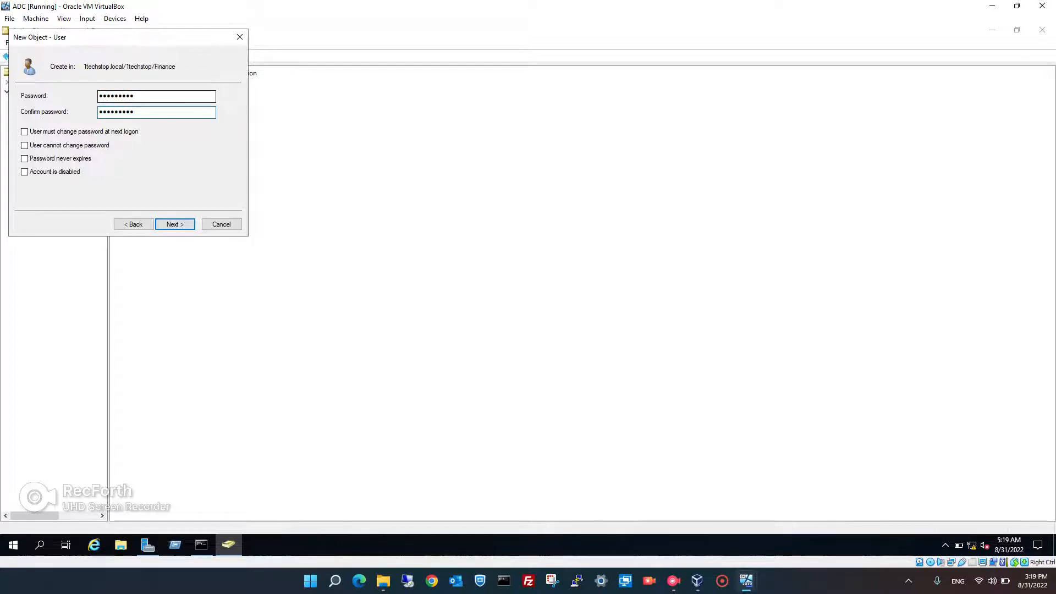
key(Return)
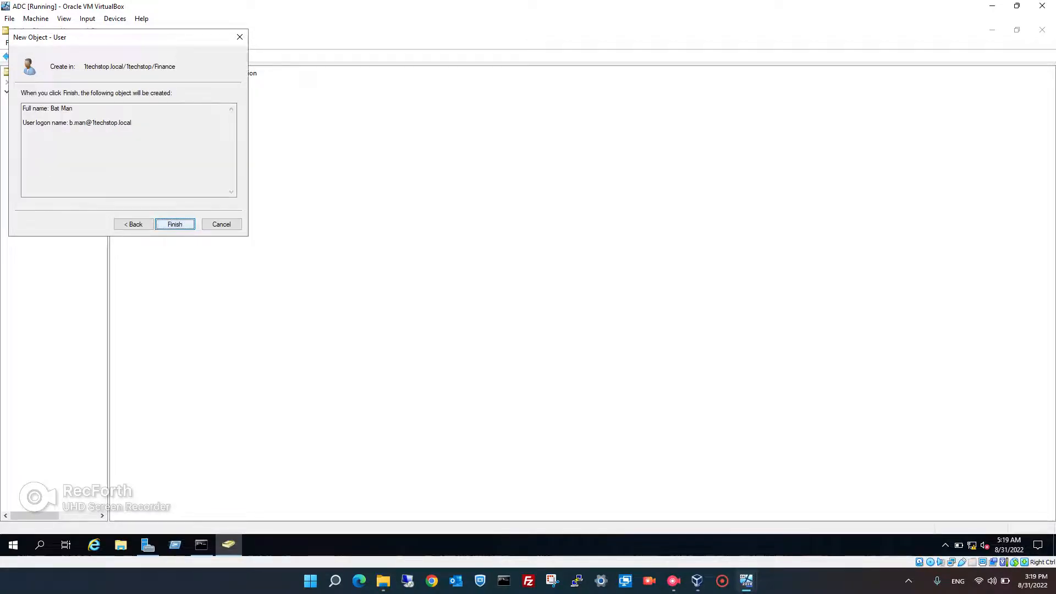
key(Return)
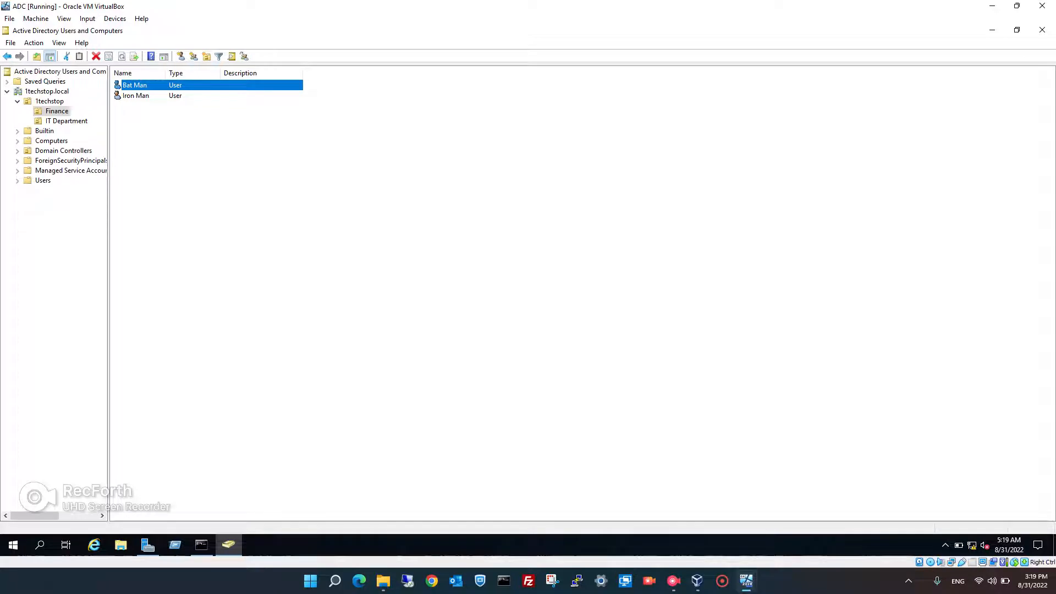
Refresh 1techstop.local on ADC and LAB-DC01, then select the new user replicated into Finance
right_click(32, 92)
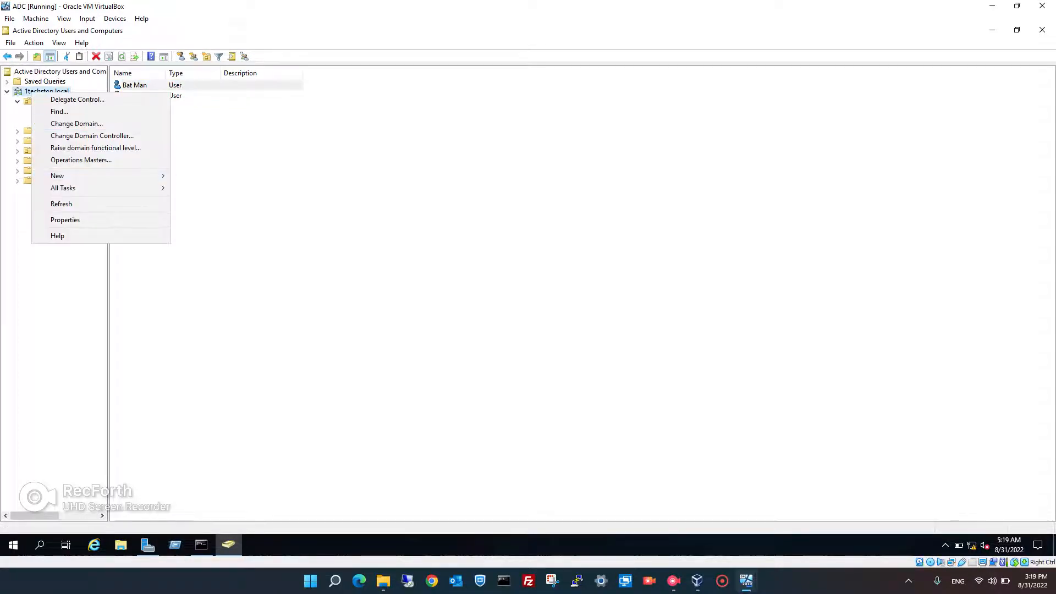
key(Return)
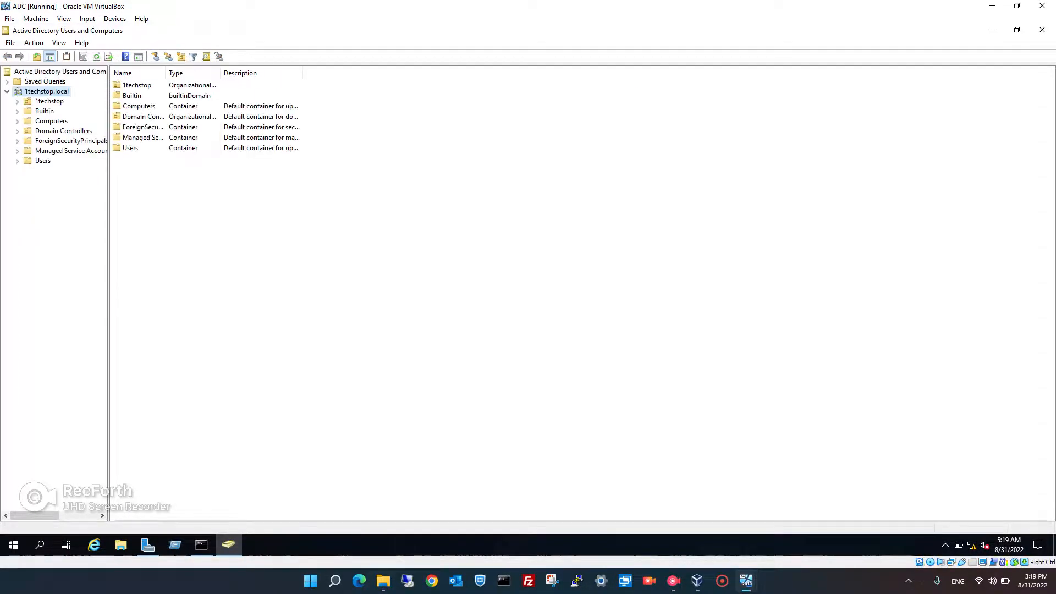
mouse_move(747, 581)
click(627, 517)
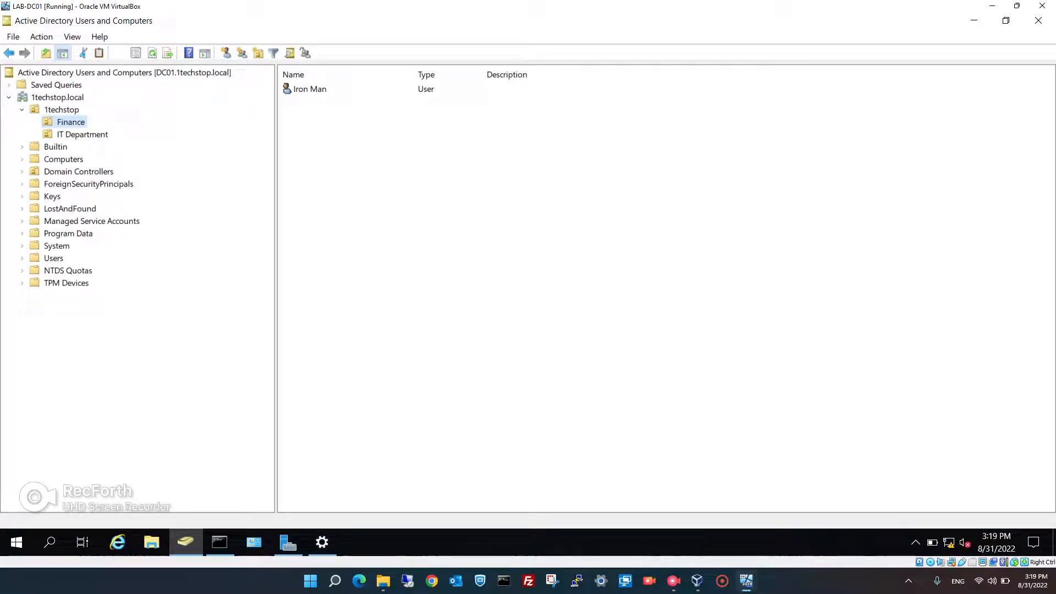
right_click(58, 99)
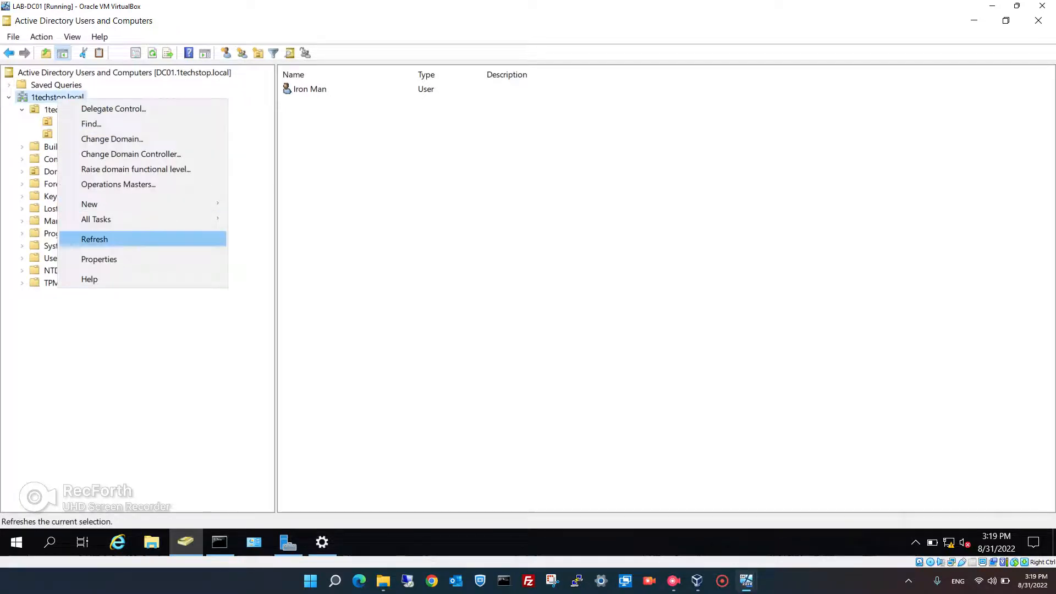
click(95, 239)
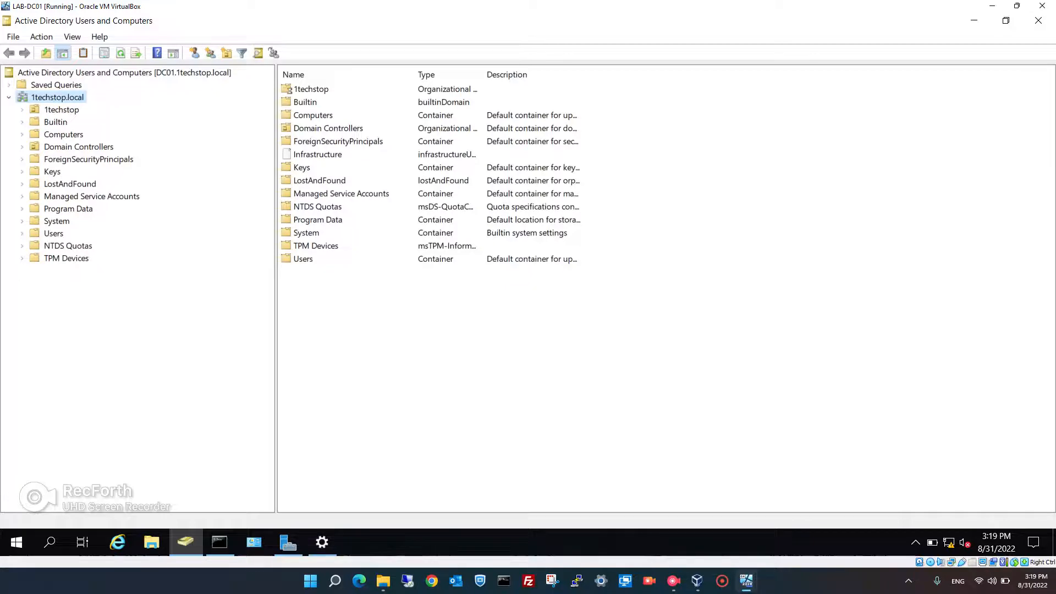
click(22, 109)
click(71, 122)
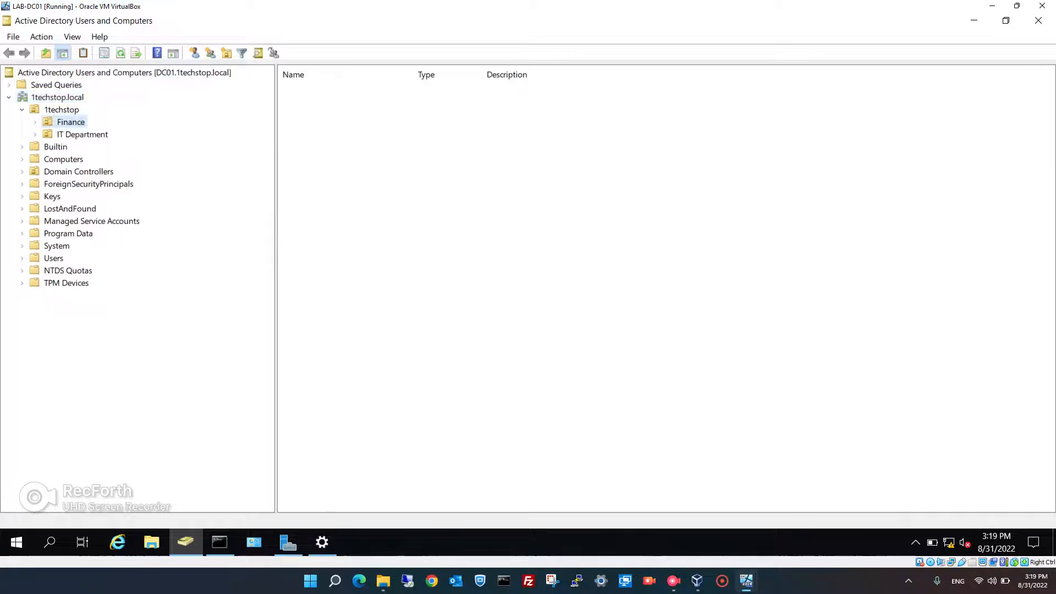
click(308, 89)
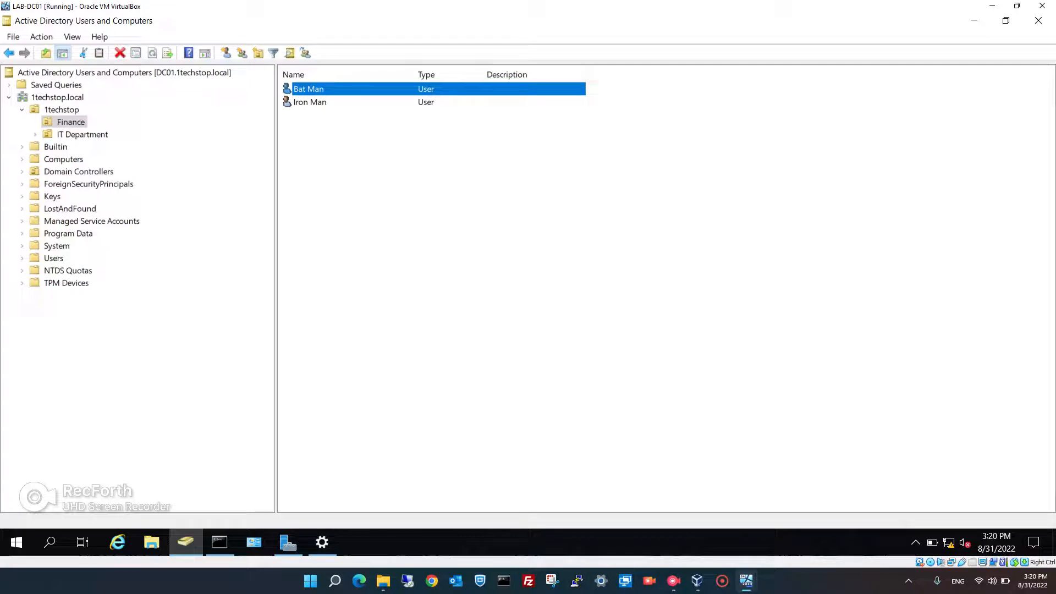
Switch to the RODC virtual machine and sign in with the domain administrator password
mouse_move(747, 580)
click(864, 525)
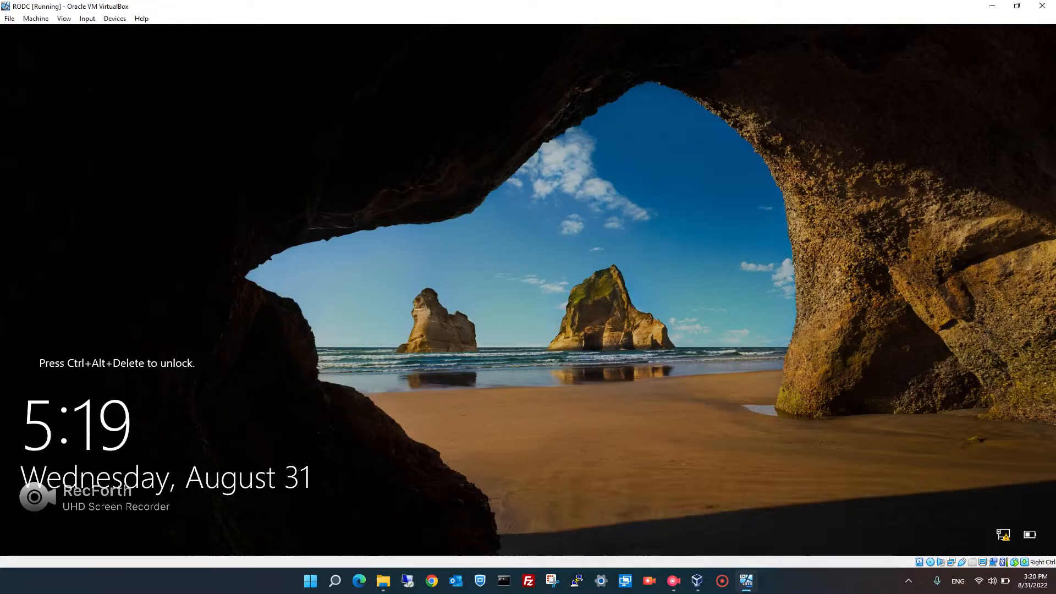
key(ctrl+alt+Delete)
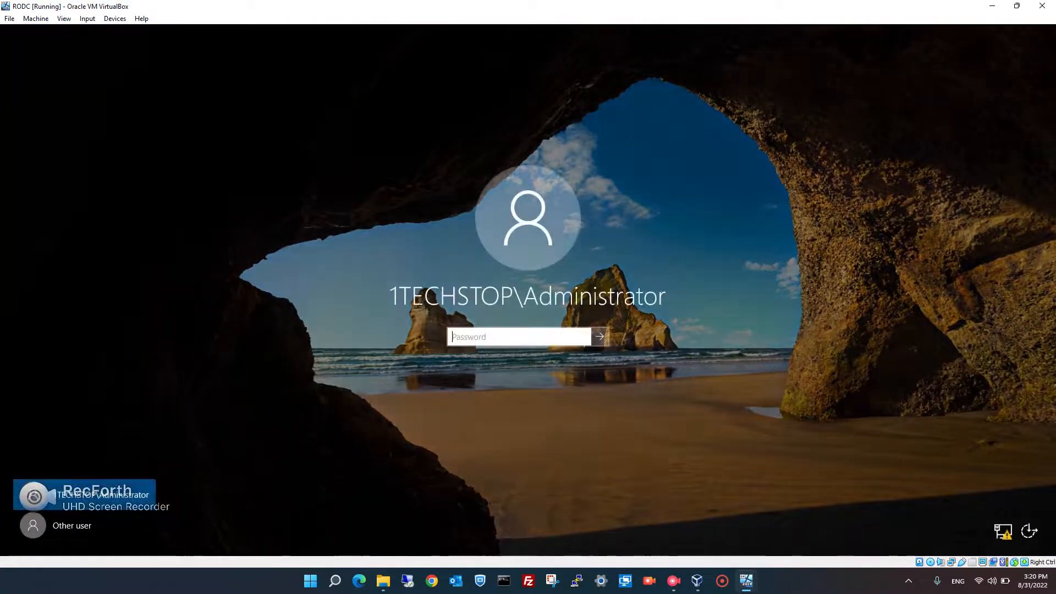
text(••••••••)
key(Return)
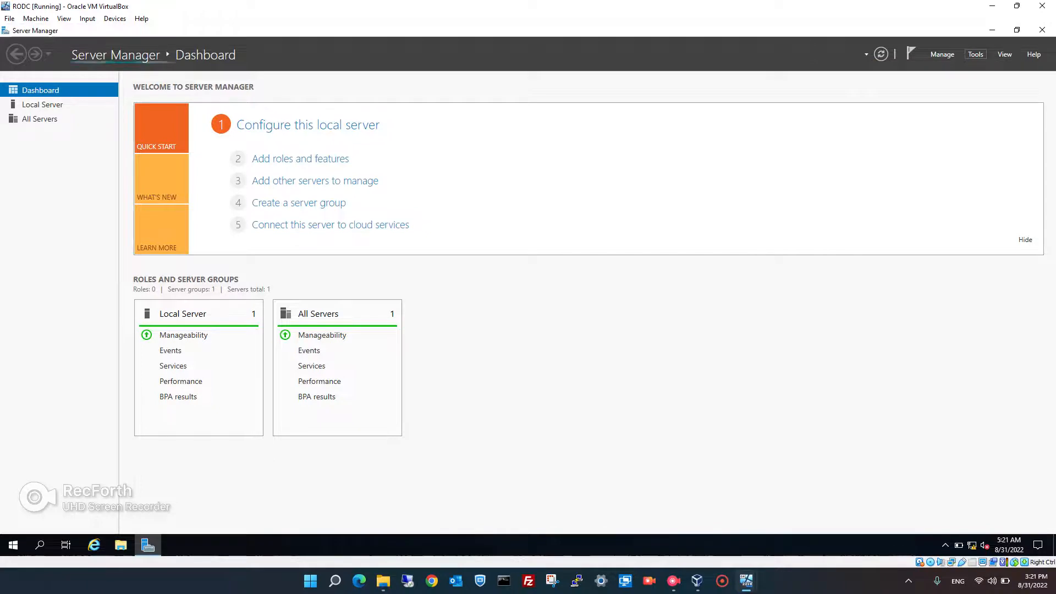
Launch Active Directory Users and Computers on the RODC, then select RODC under LAB-DC01's Domain Controllers
click(975, 54)
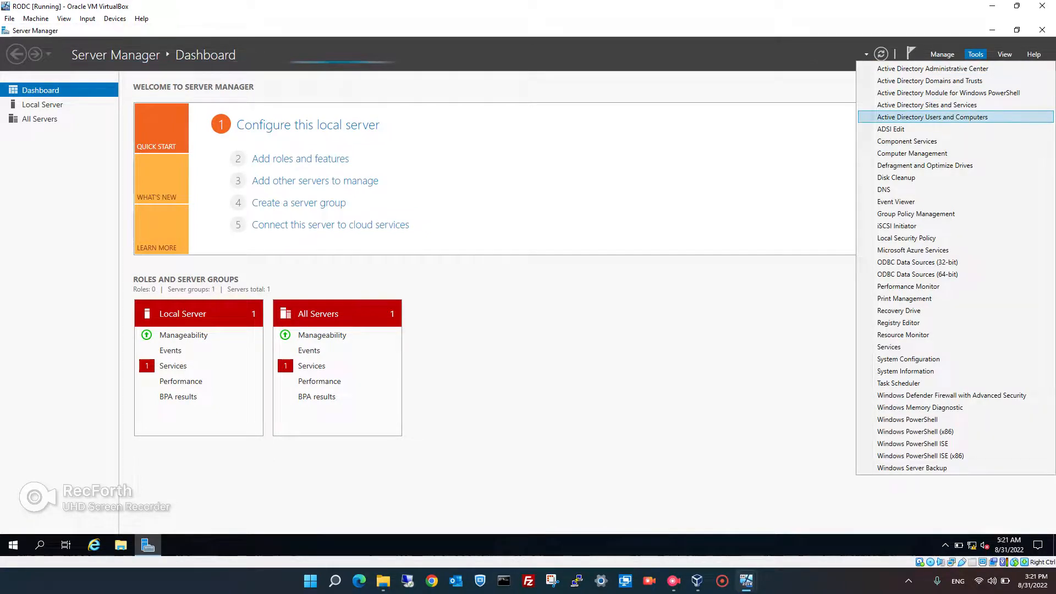
click(933, 117)
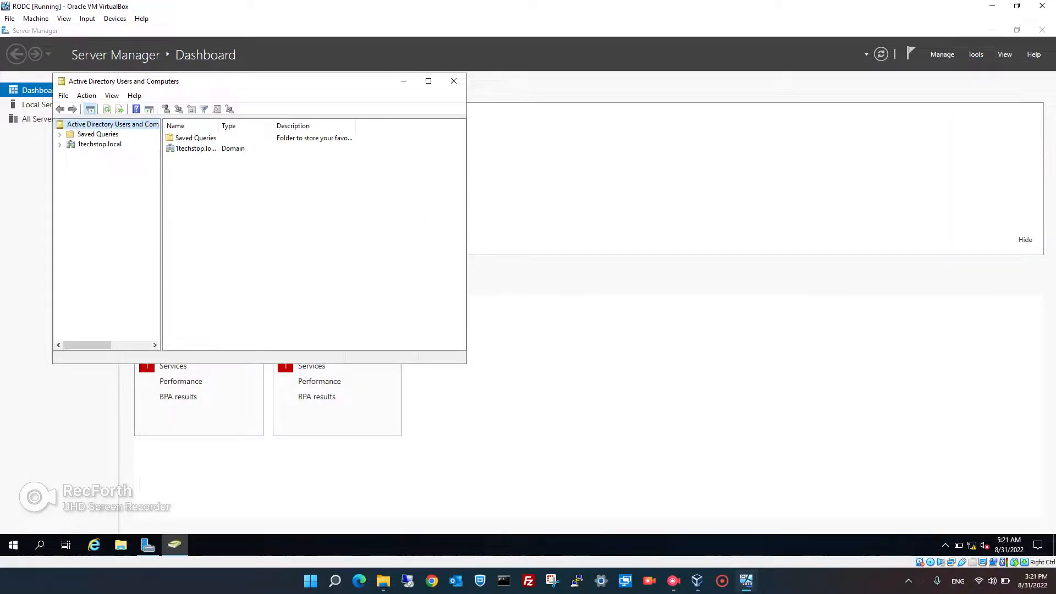
mouse_move(746, 580)
click(626, 520)
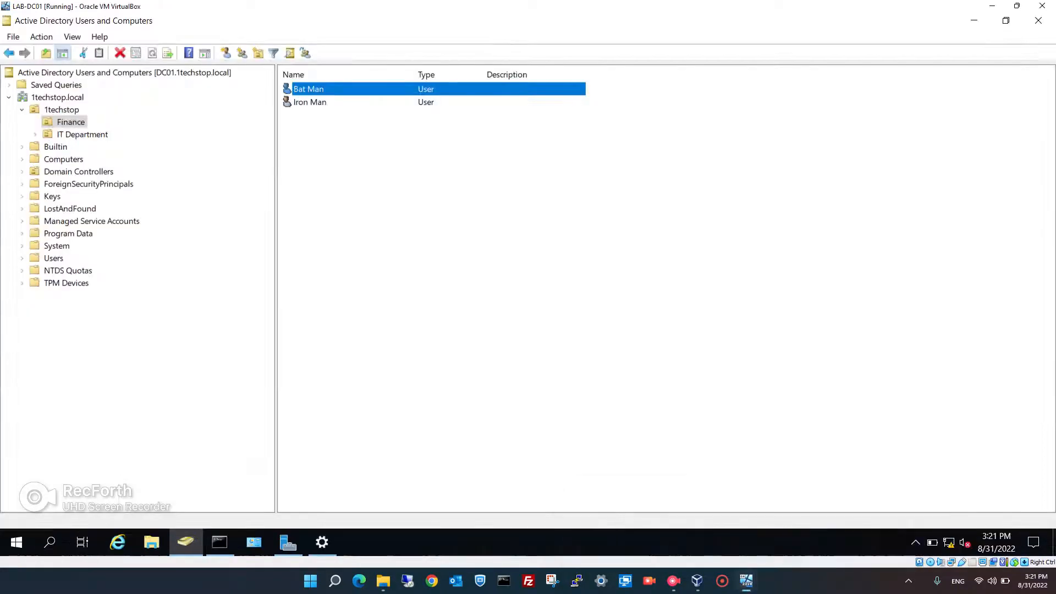
click(78, 172)
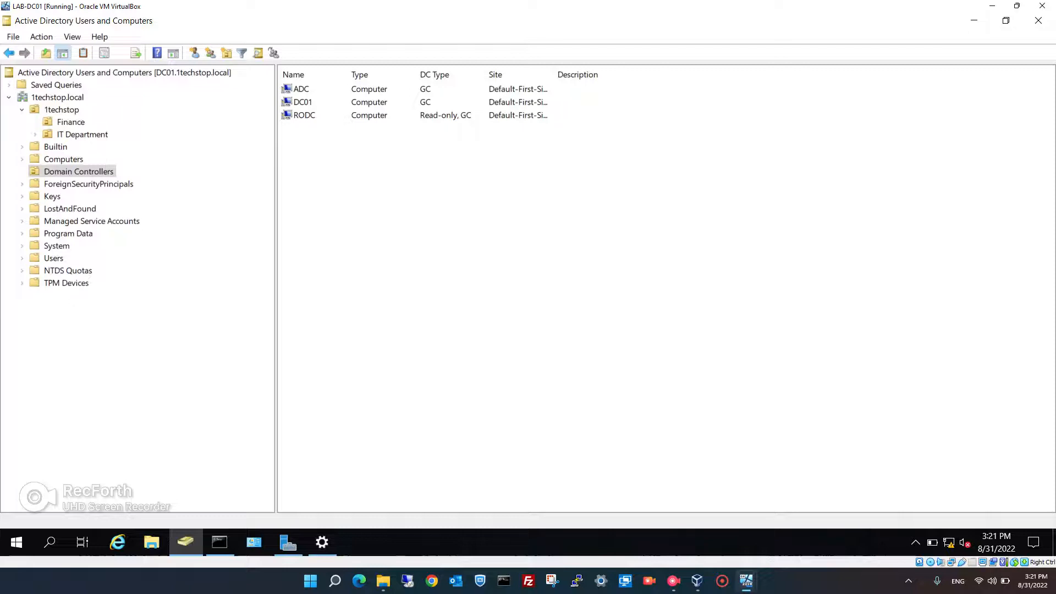
click(305, 116)
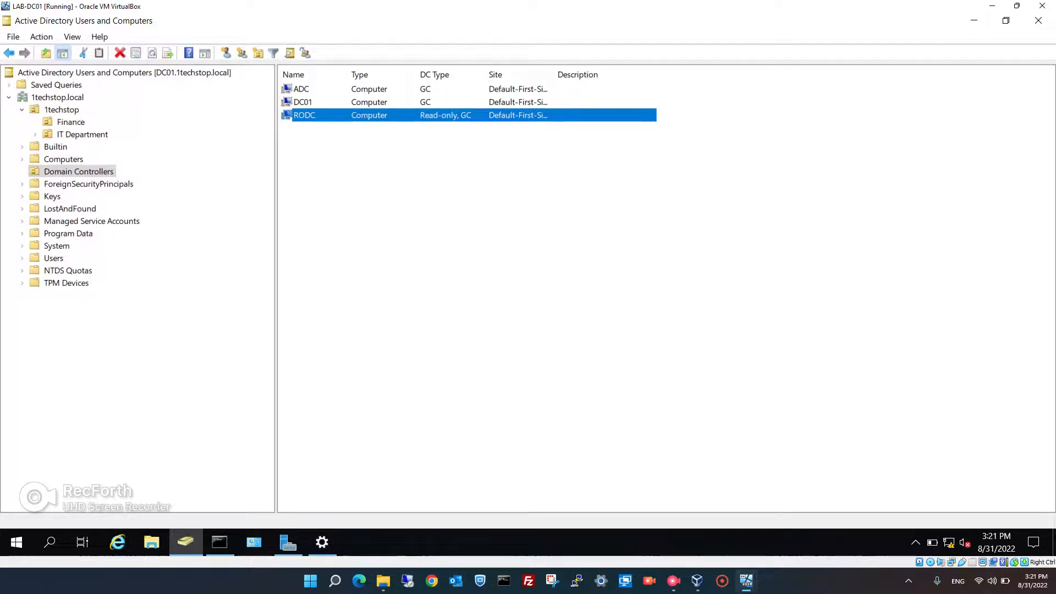
Back on the RODC, maximize the console and browse 1techstop to Finance's users, Bat Man and Iron Man
mouse_move(746, 581)
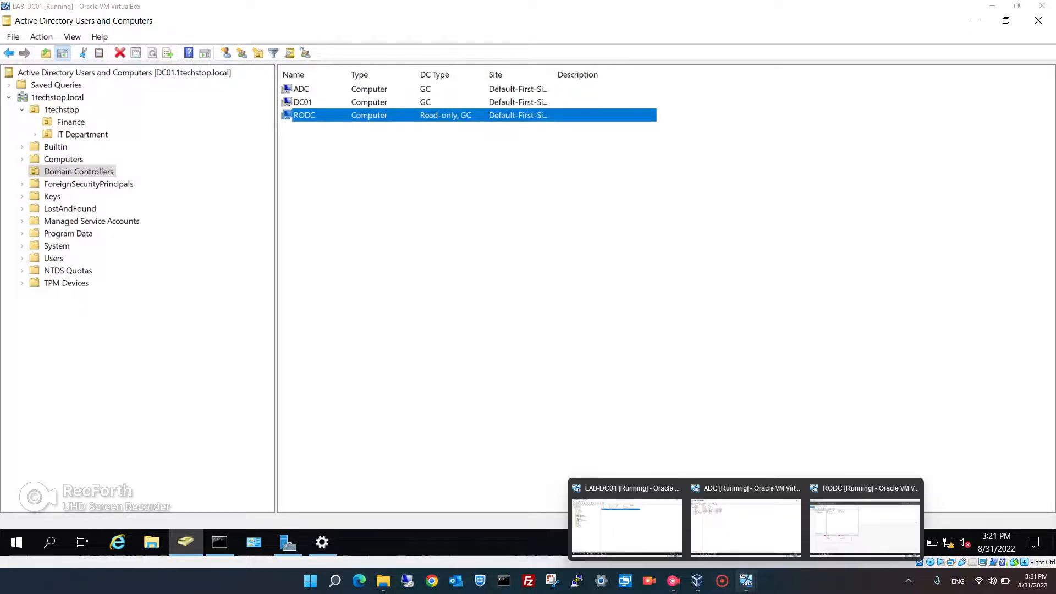
click(863, 523)
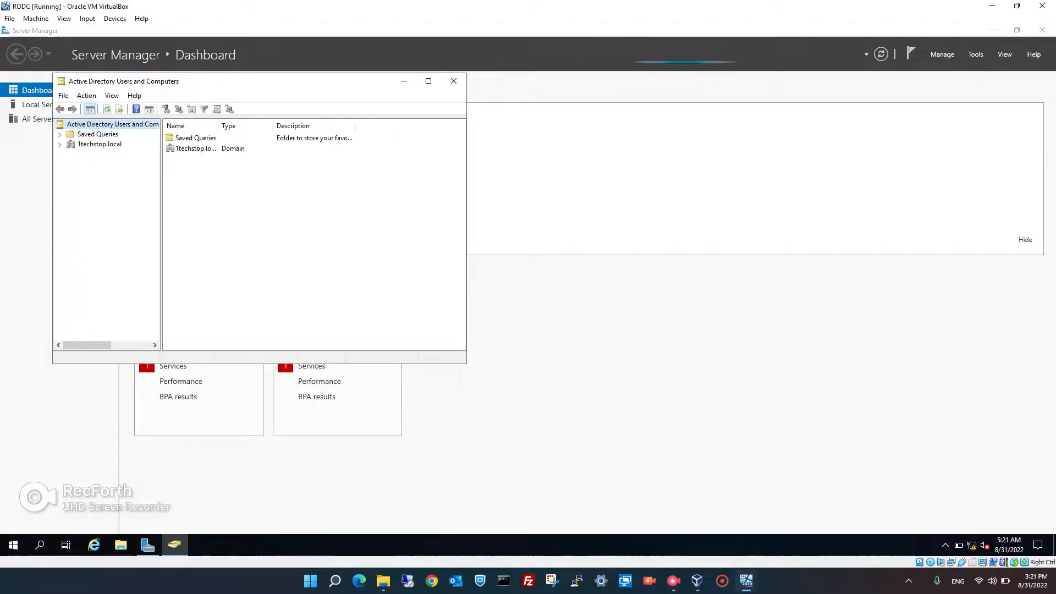
click(429, 80)
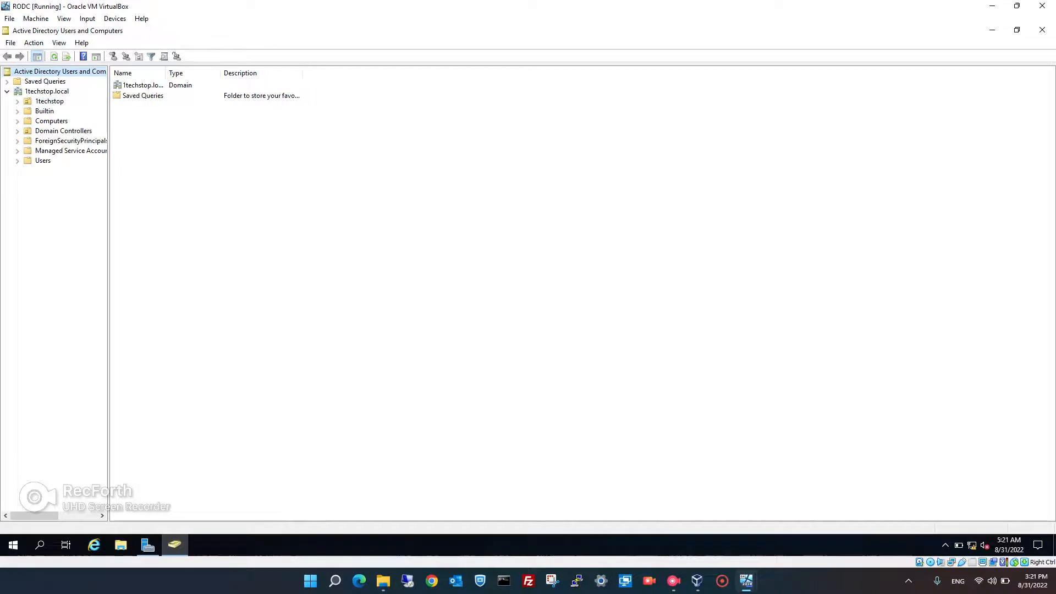
click(63, 131)
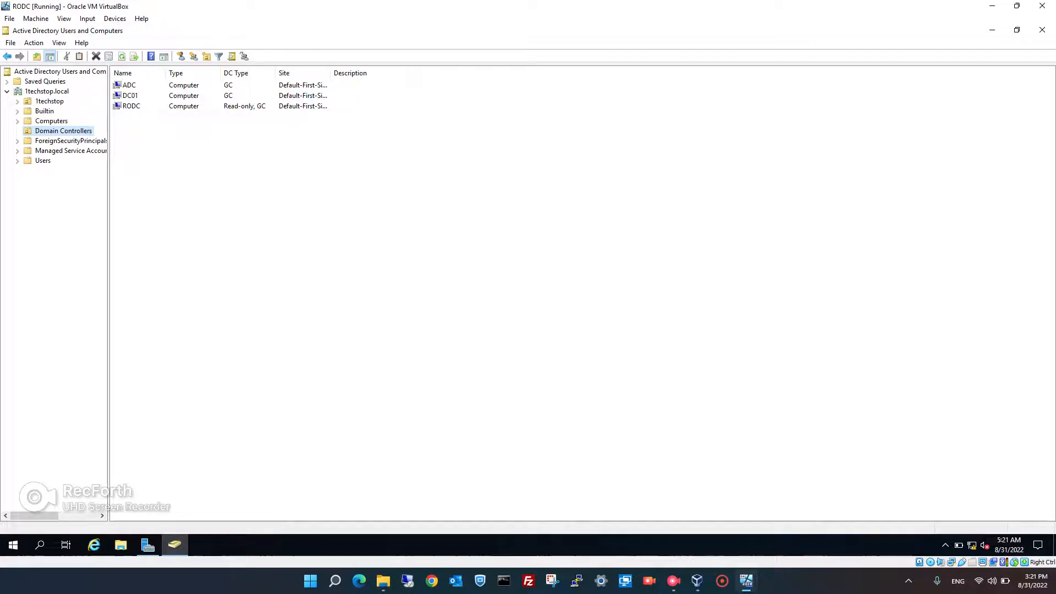
click(18, 101)
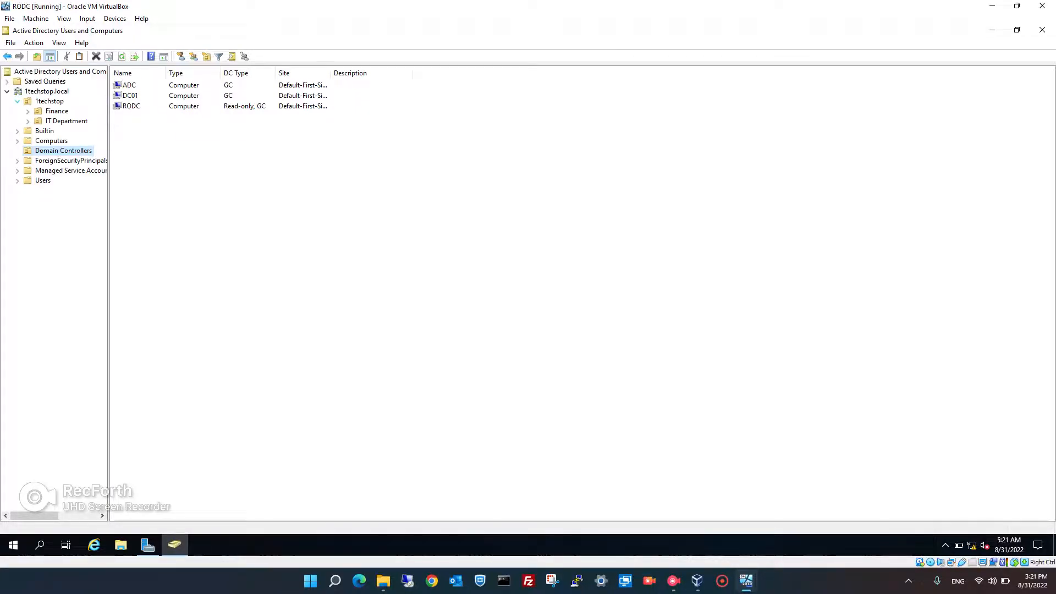
click(28, 111)
click(56, 111)
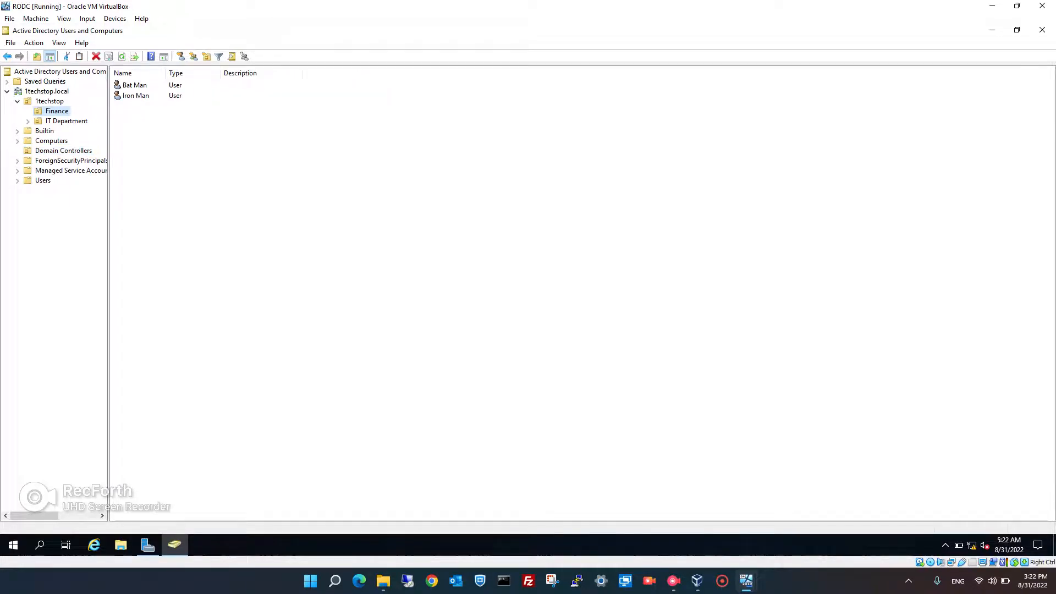
click(66, 121)
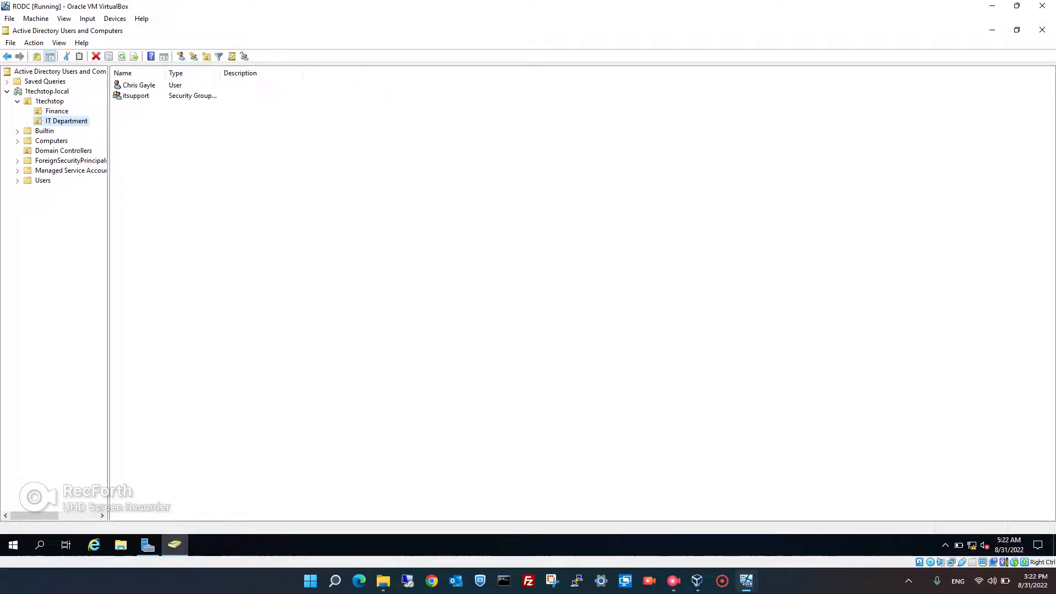
click(57, 111)
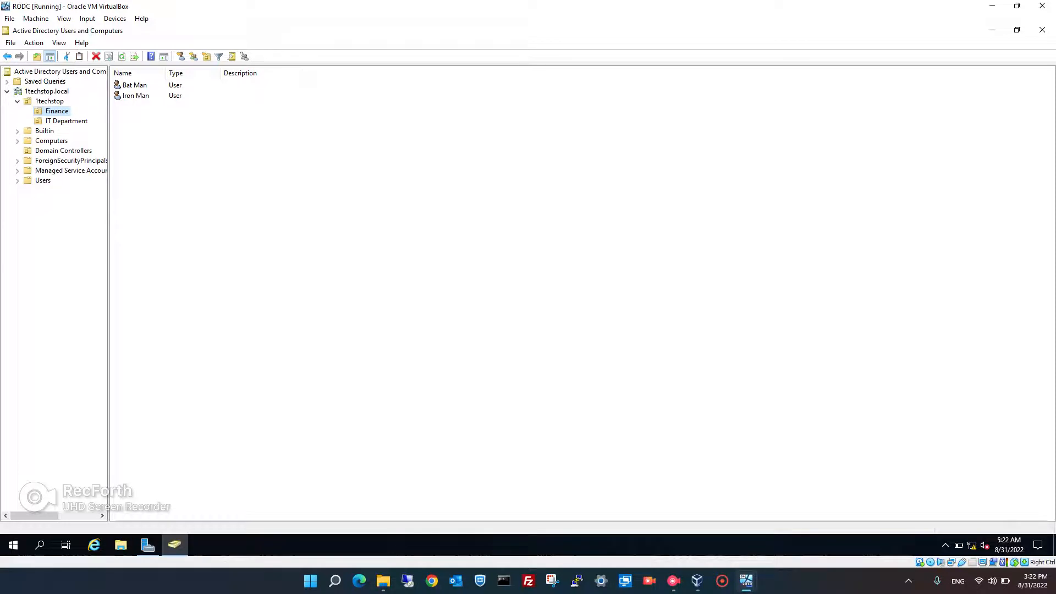
Start a new Finance user named Super Man with logon name s.man
right_click(149, 122)
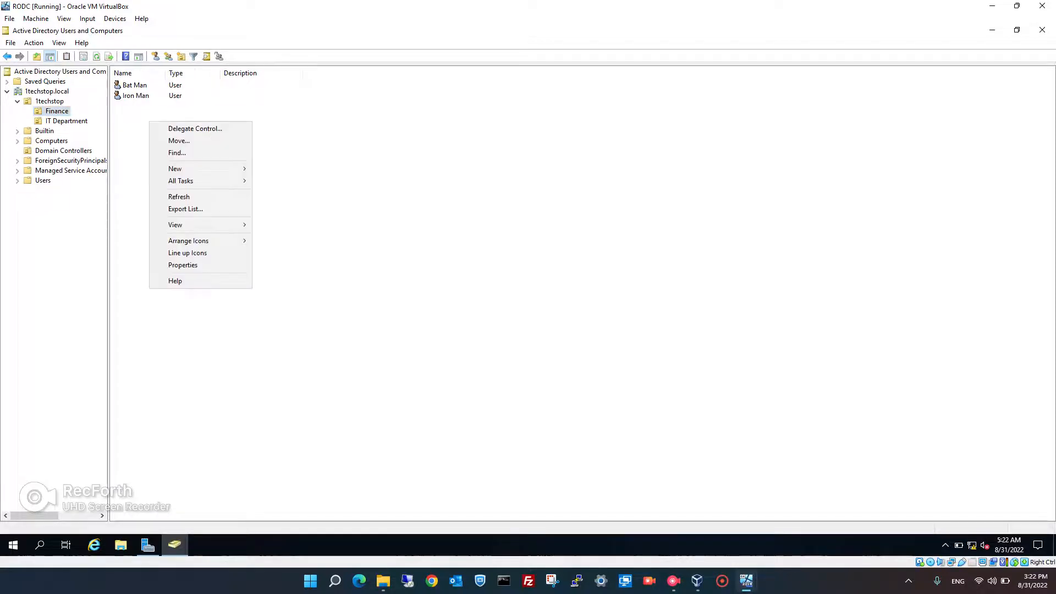
mouse_move(174, 168)
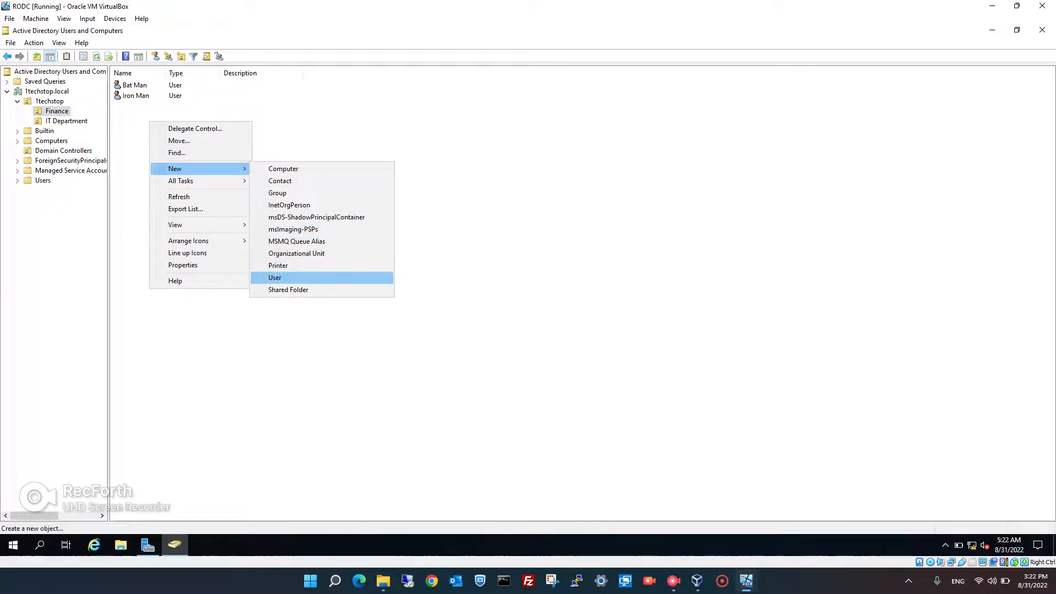
click(275, 277)
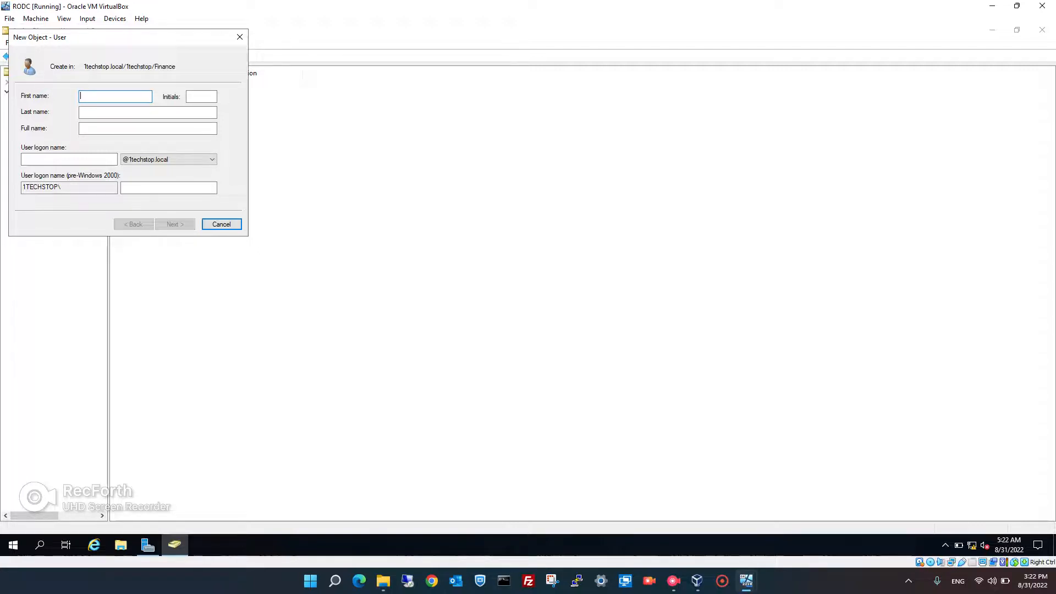
text(Super)
key(Tab)
text(Man)
key(Tab)
key(Tab)
text(s.man)
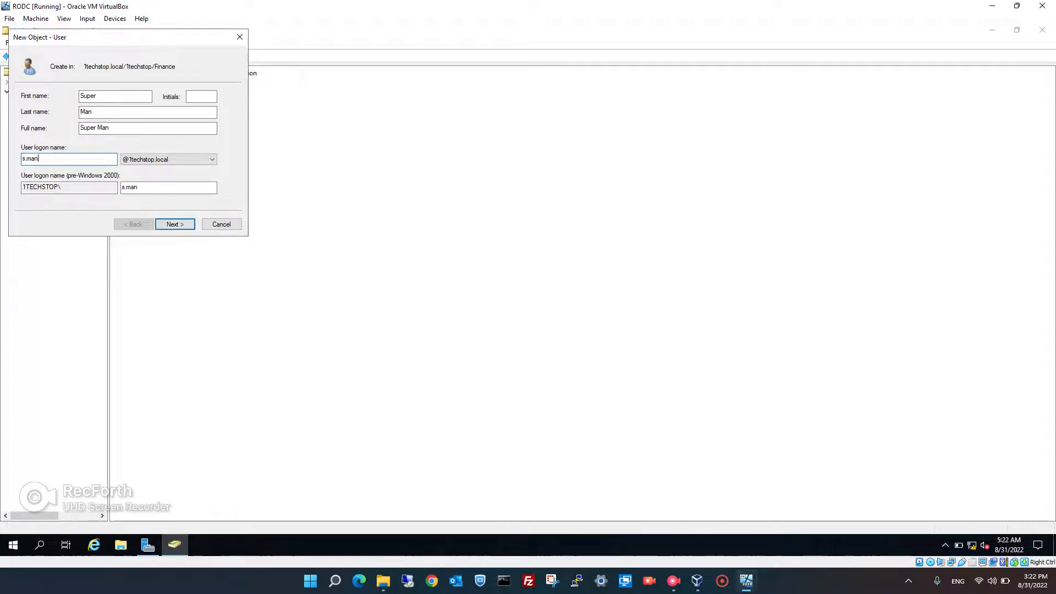
Set Super Man's password, keeping the change-at-next-logon requirement, and finish
key(Return)
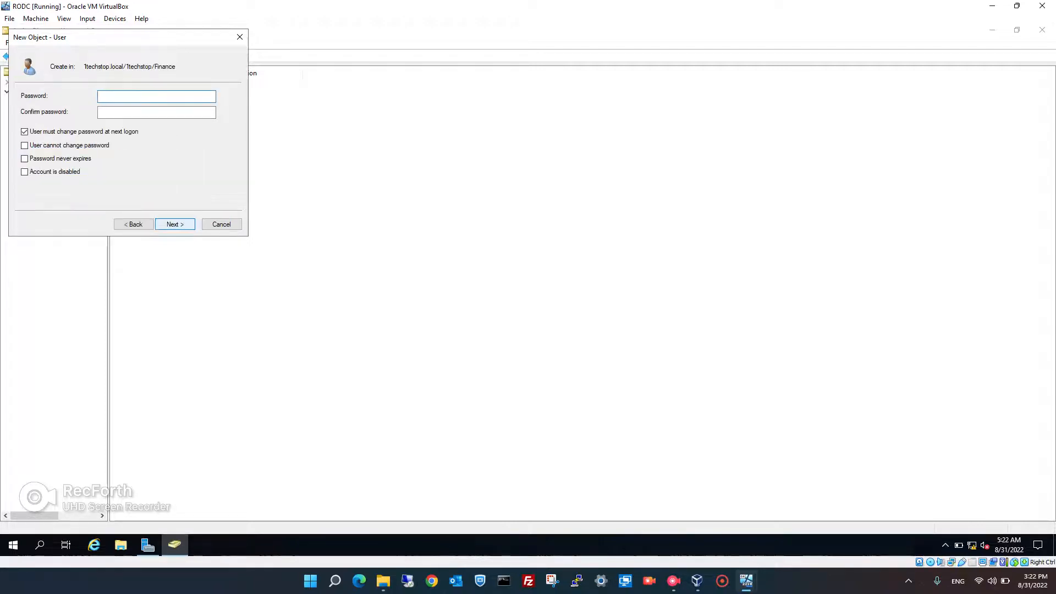
text(•••••••••)
key(Tab)
text(•)
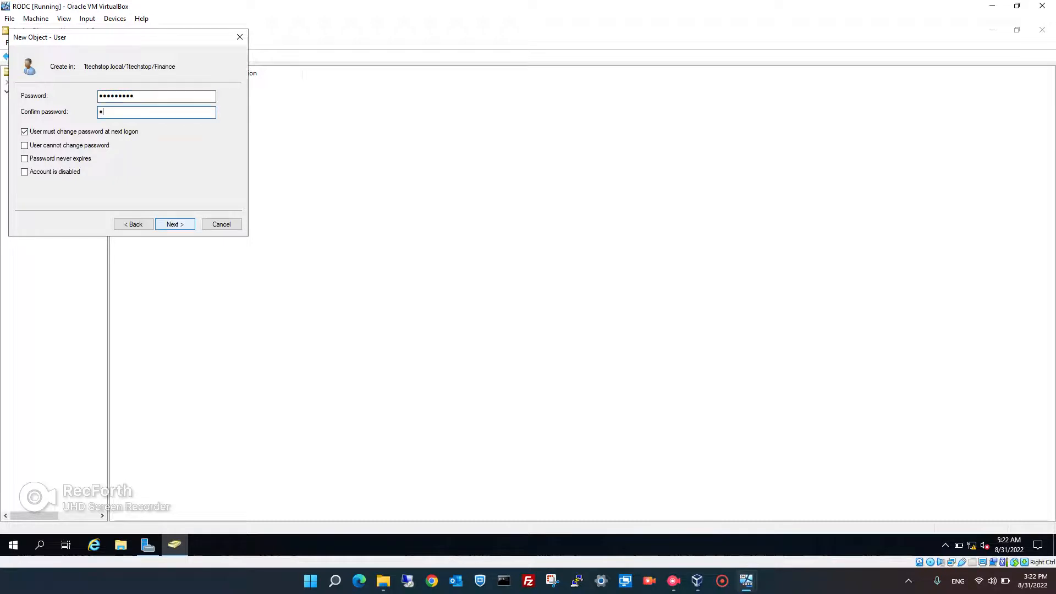
text(••••••••)
key(Return)
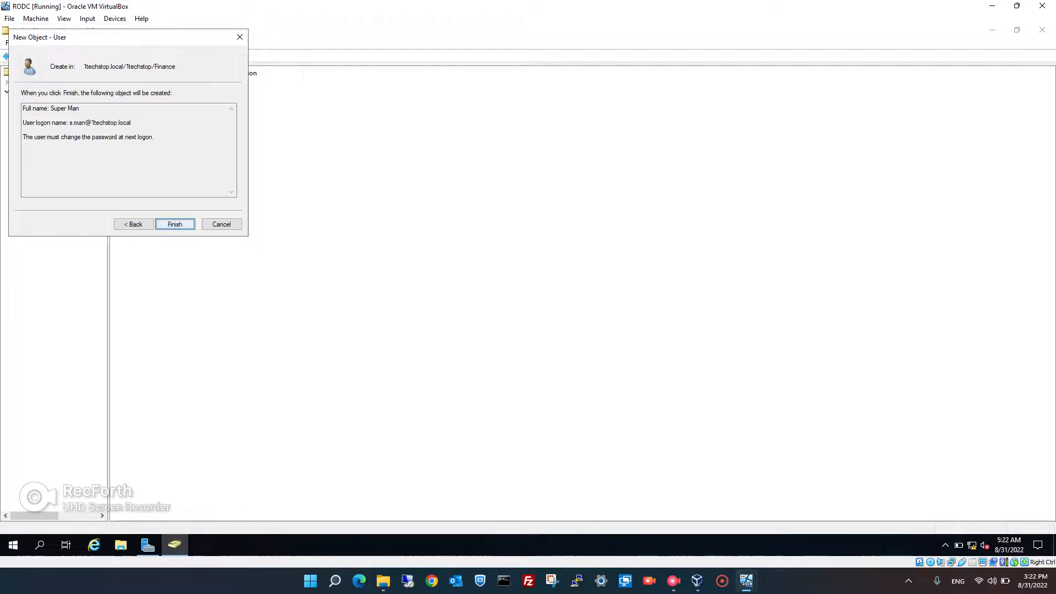
key(Return)
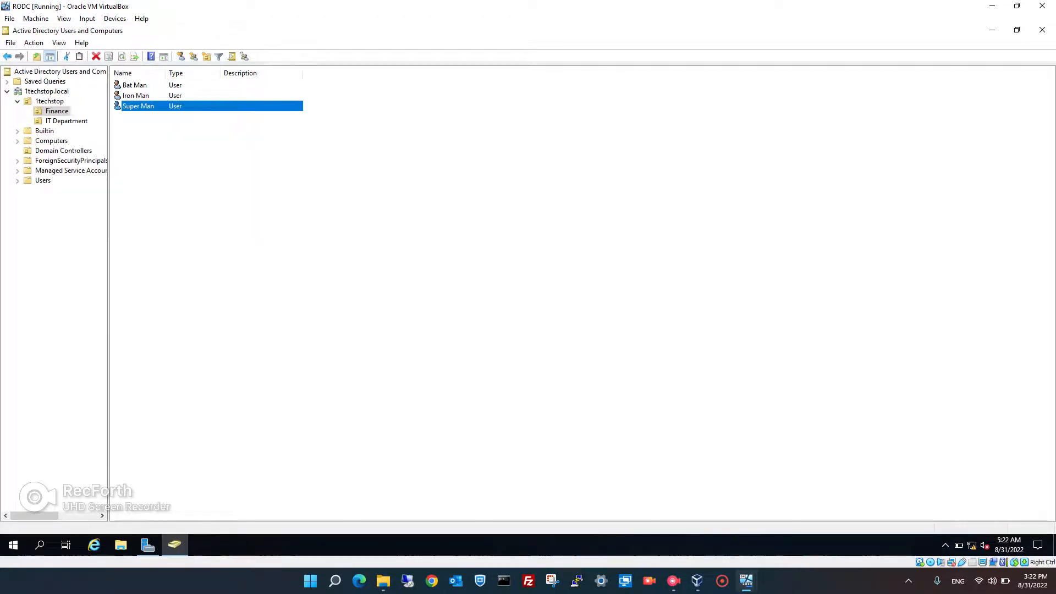
right_click(175, 210)
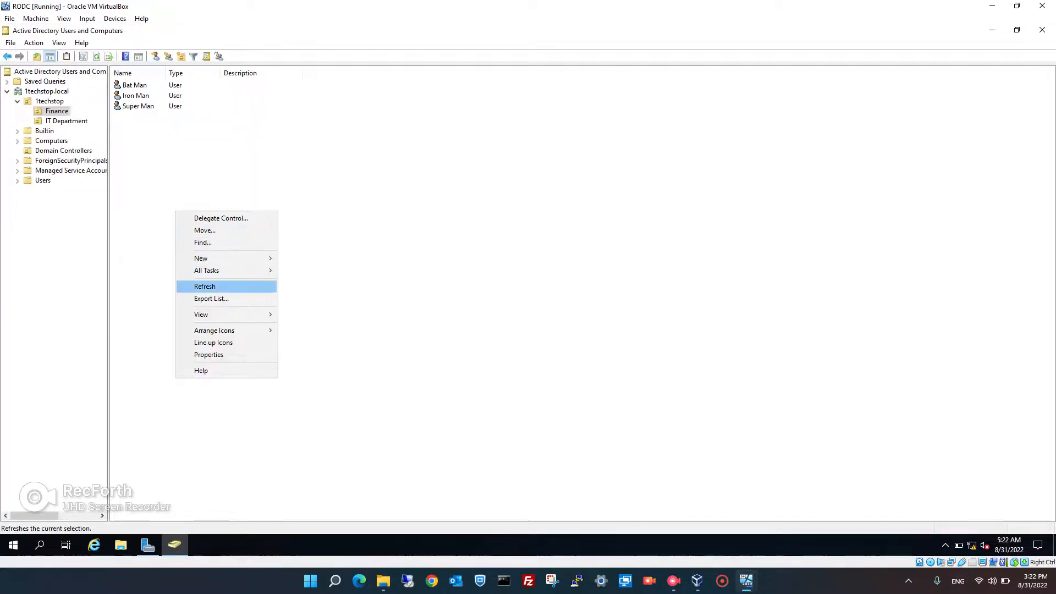
click(198, 288)
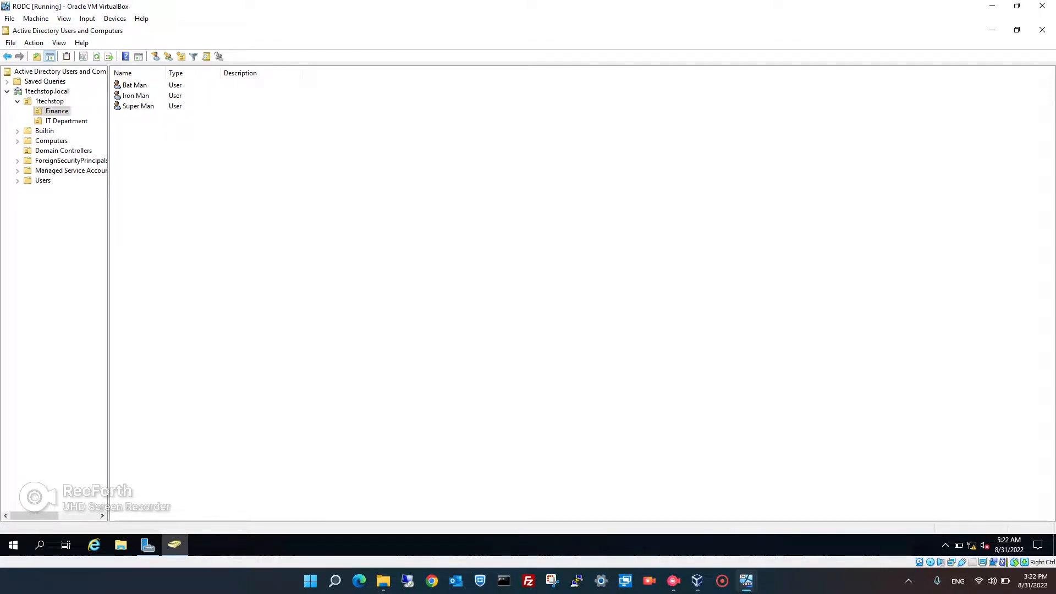
right_click(48, 101)
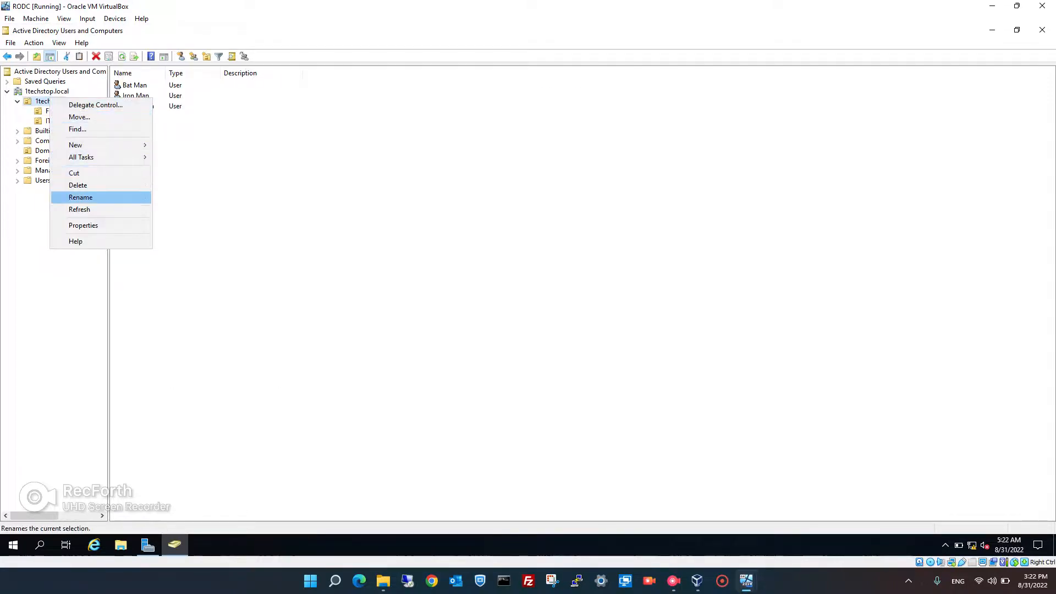
click(79, 209)
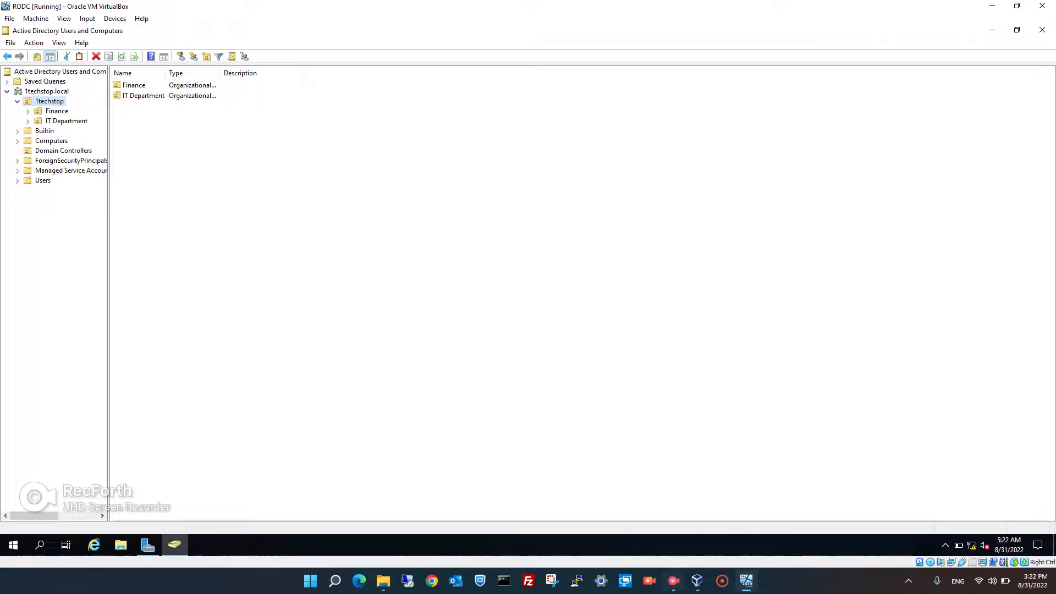
click(674, 581)
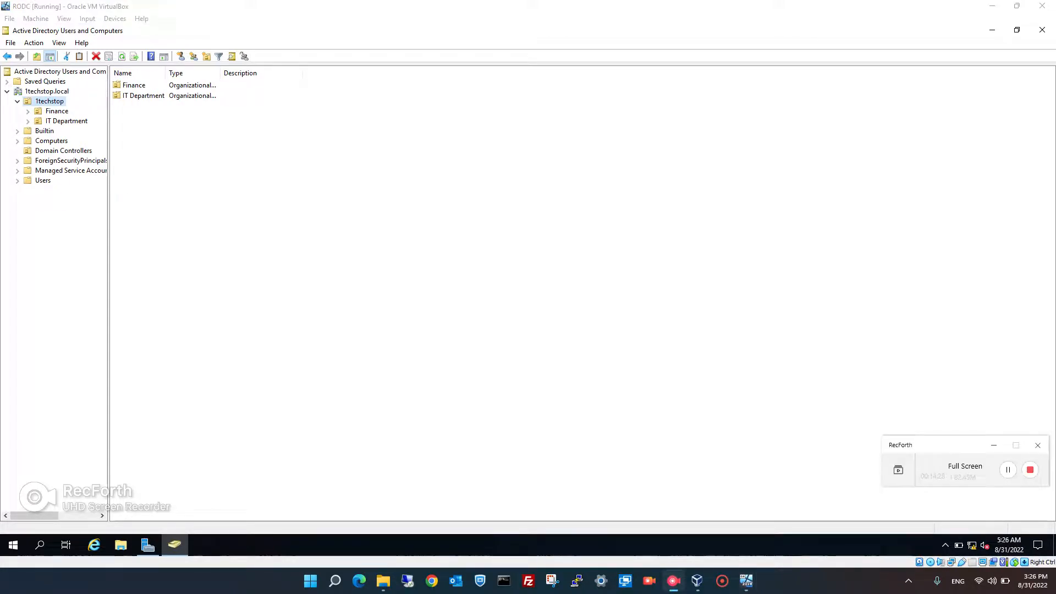
click(28, 112)
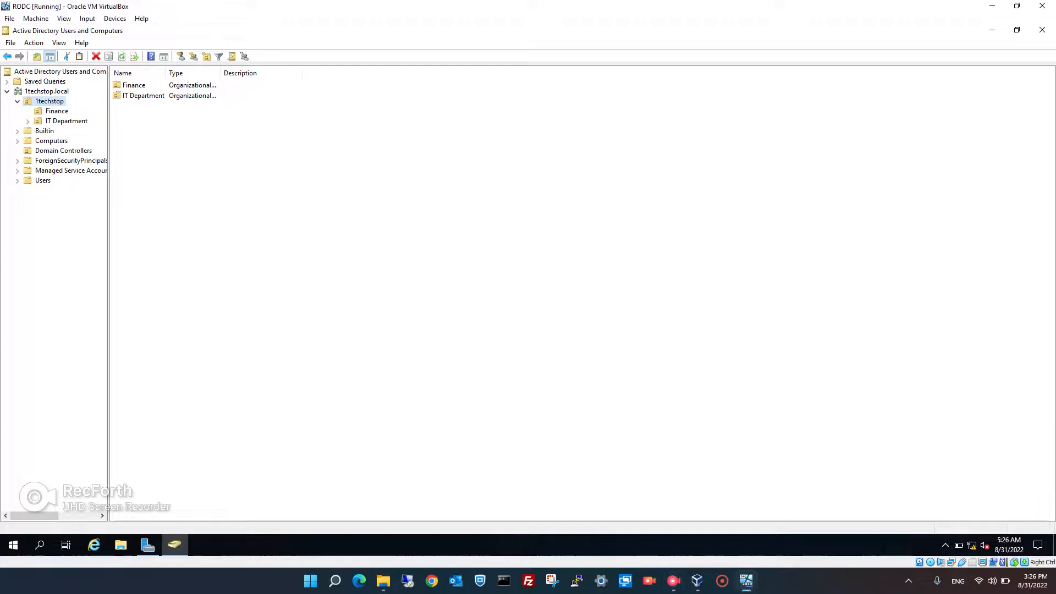
click(57, 111)
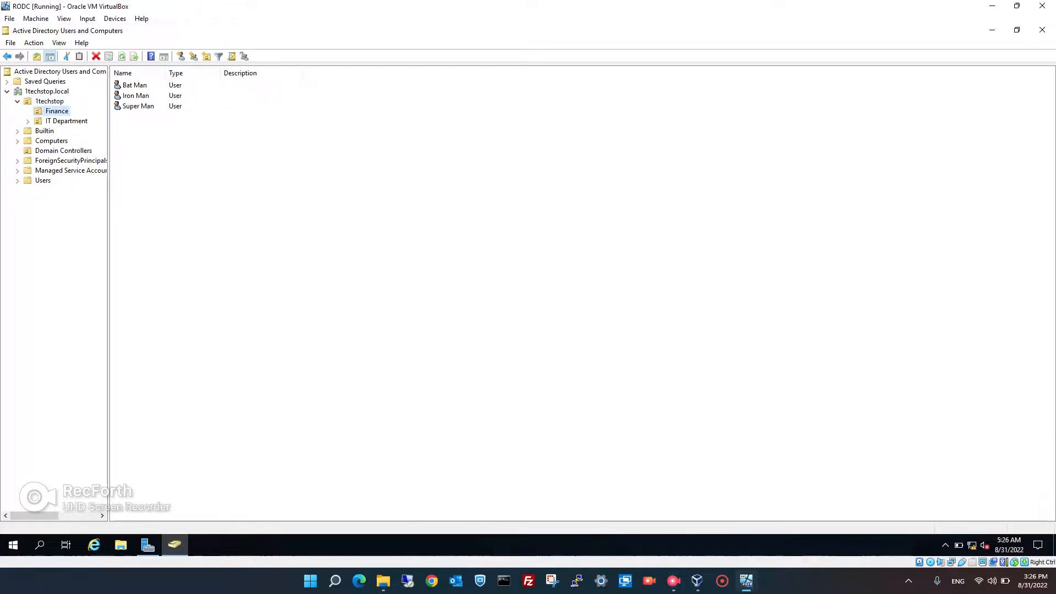
click(138, 106)
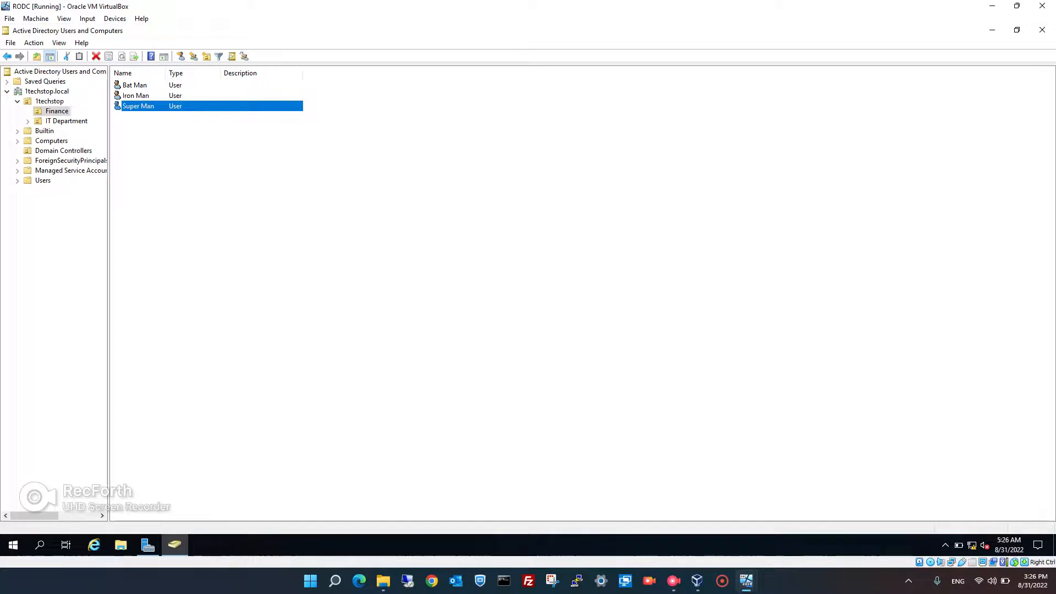
Sign the administrator out of the RODC
key(super)
right_click(7, 548)
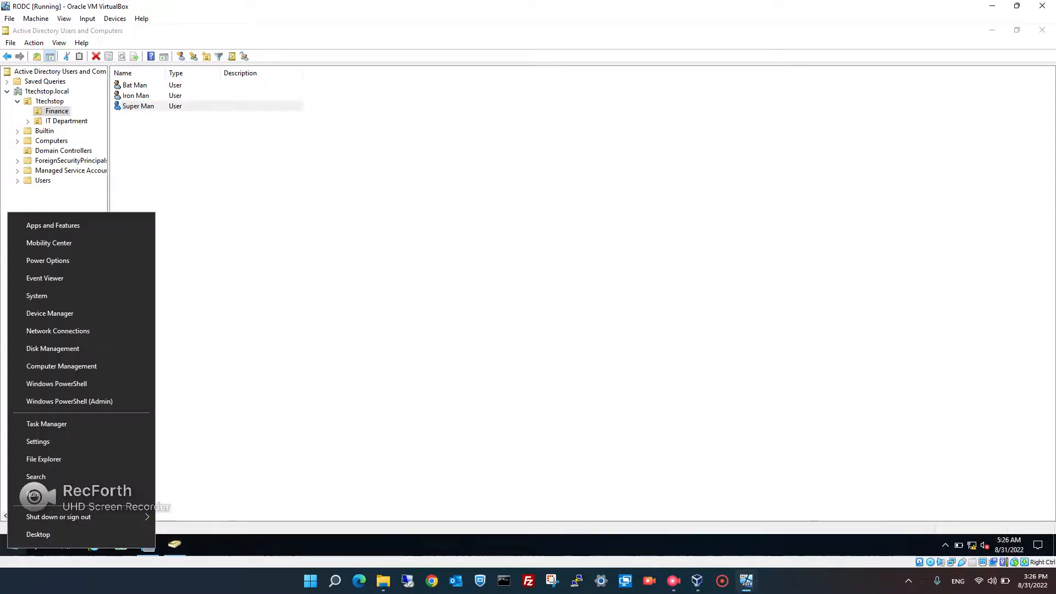
mouse_move(82, 517)
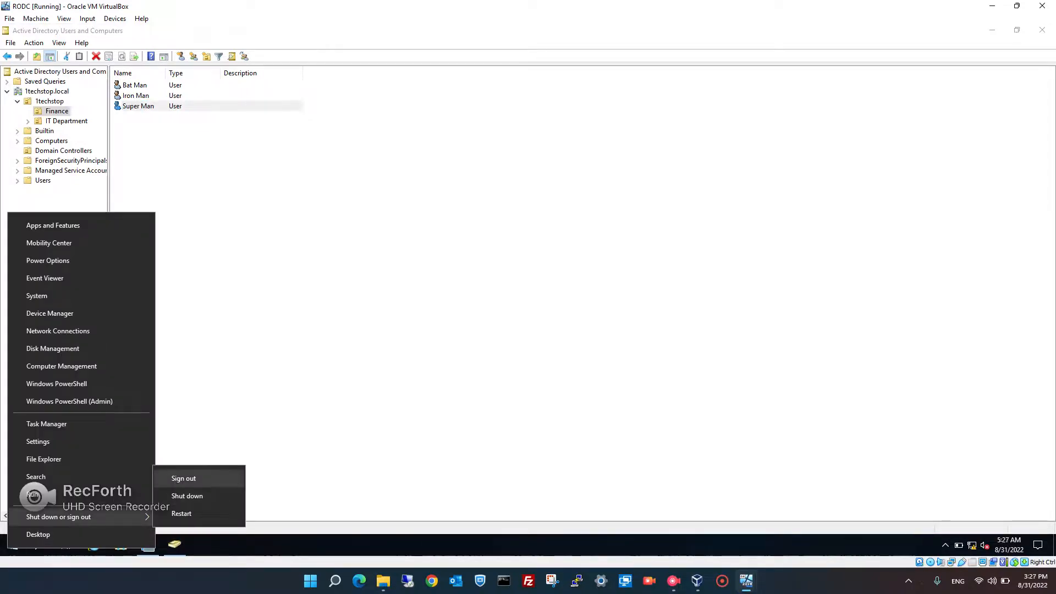
click(184, 479)
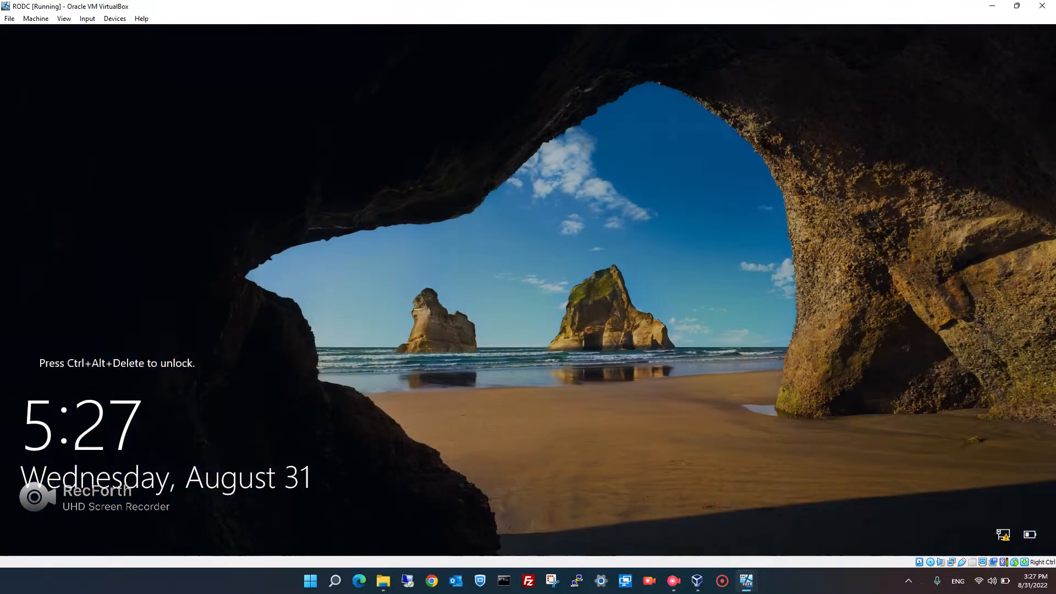
Attempt signing in as the RODC manager's domain account and dismiss the disallowed sign-in refusal
key(ctrl+alt+Delete)
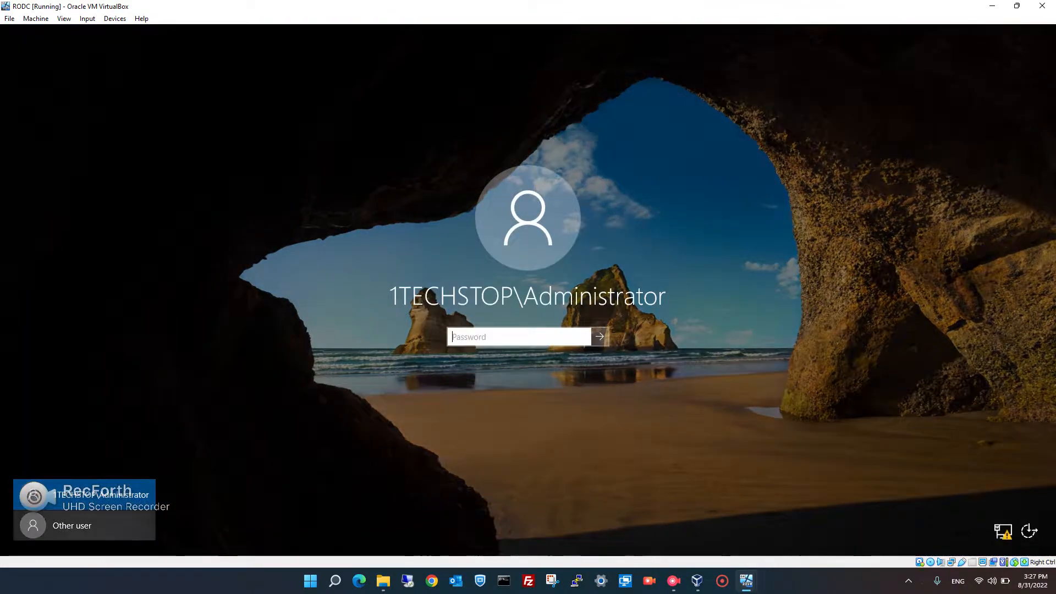
click(84, 526)
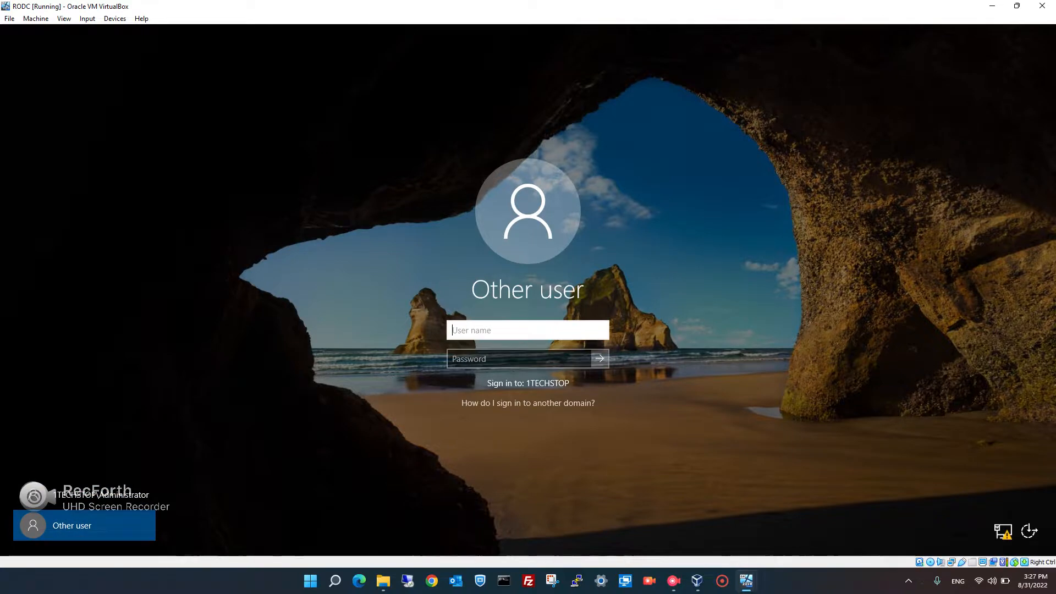
text(c.gayle)
key(Tab)
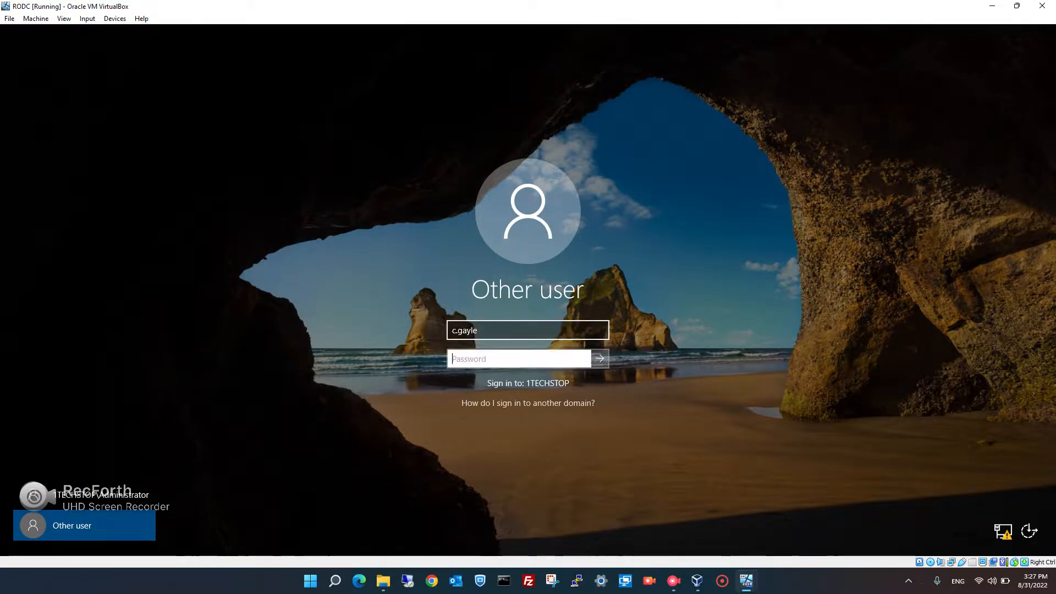
text(•••••••••)
key(Return)
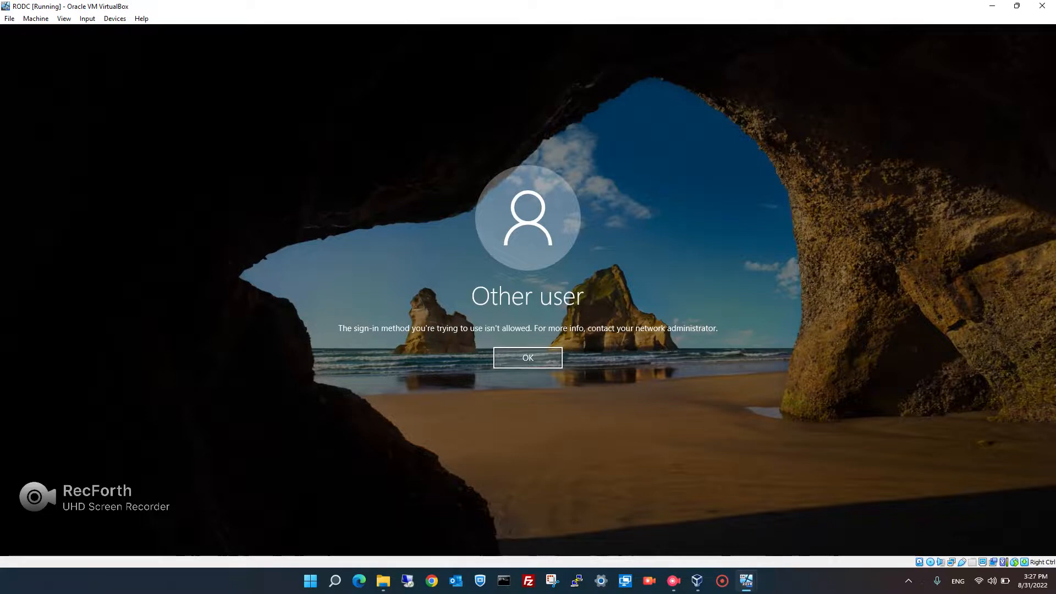
key(Return)
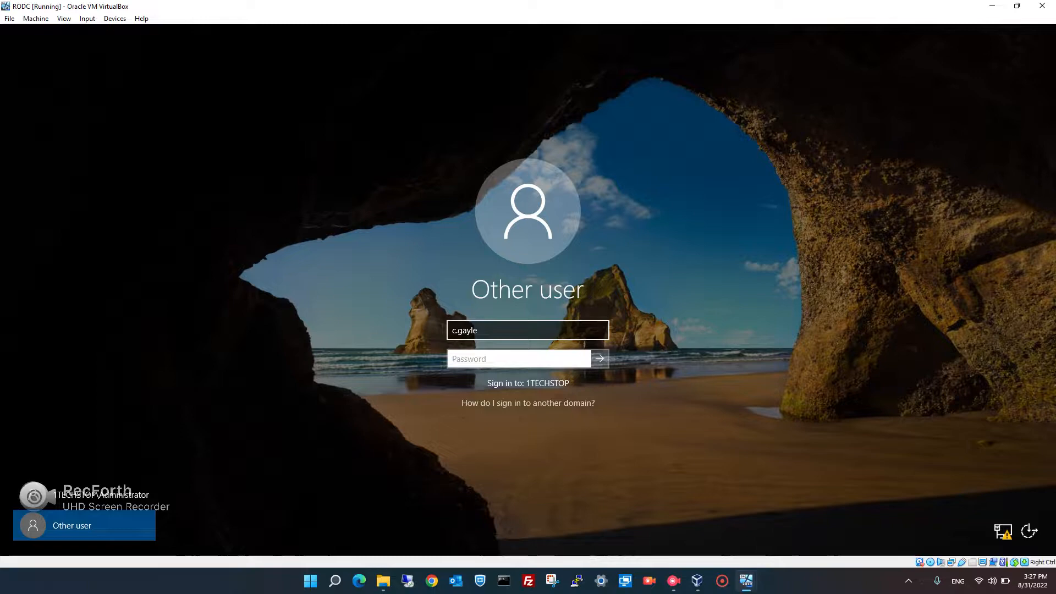
click(673, 581)
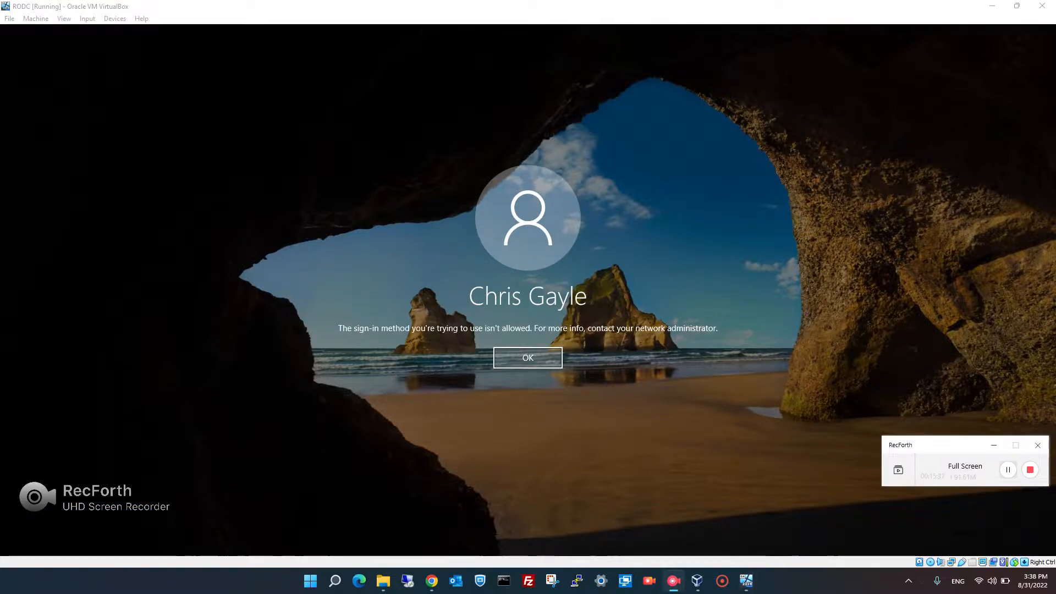
click(993, 445)
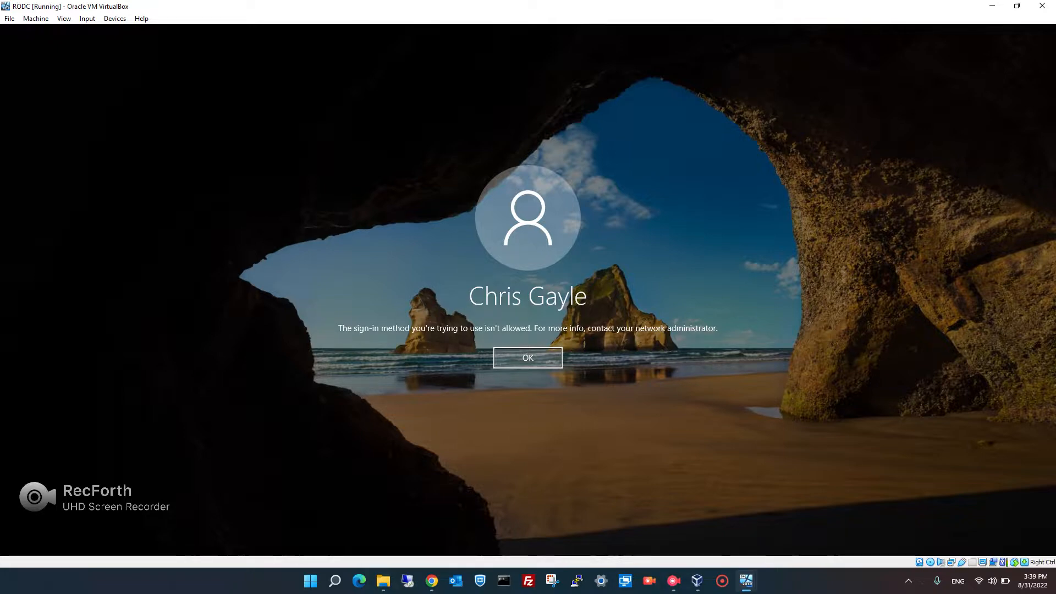
On LAB-DC01, set the RODC's Managed By property to the IT Department user and apply
mouse_move(746, 580)
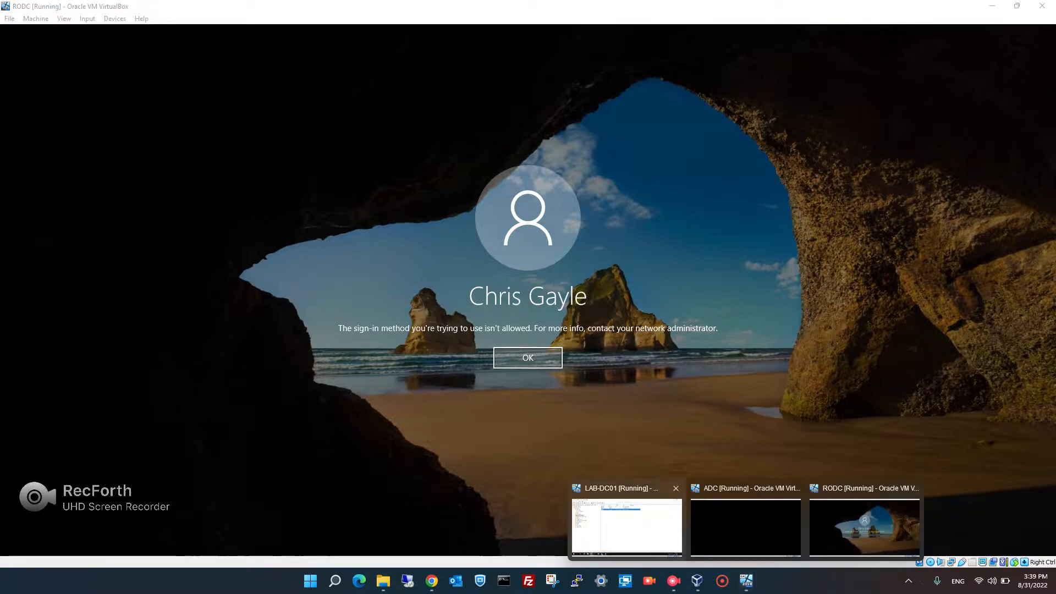
click(627, 525)
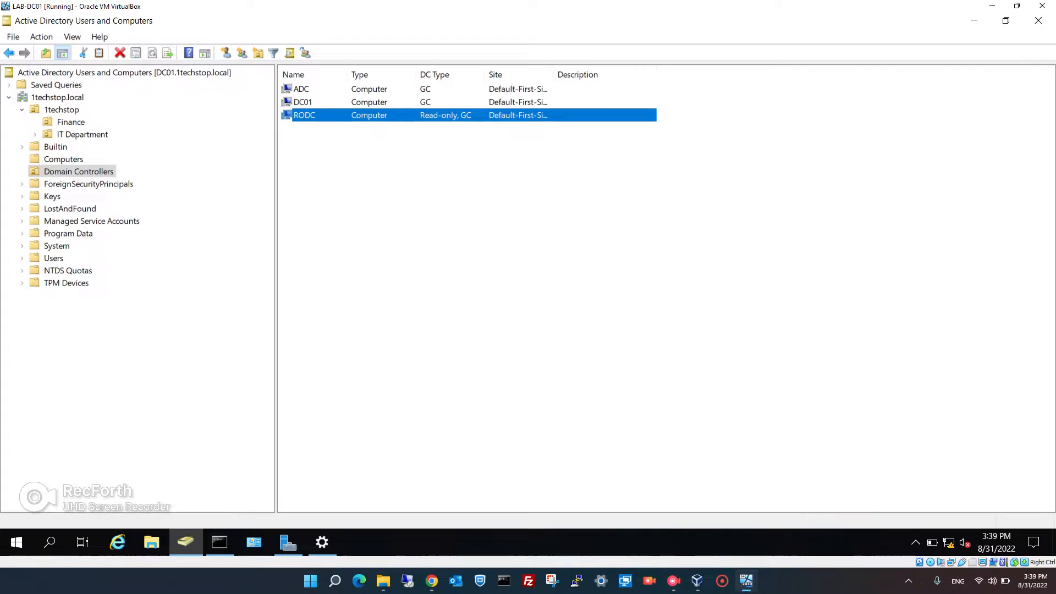
click(79, 172)
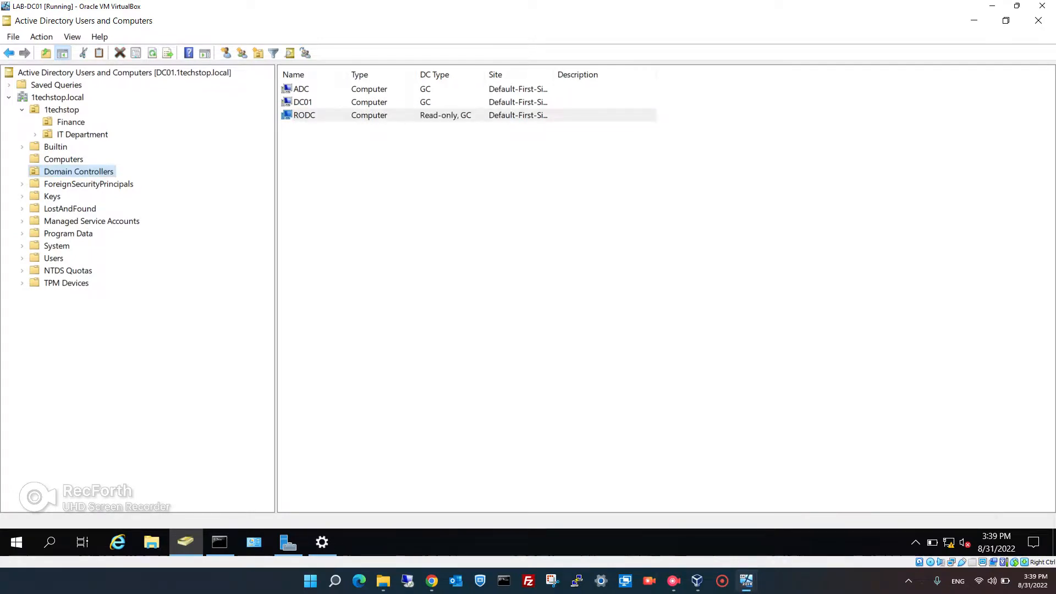
click(304, 116)
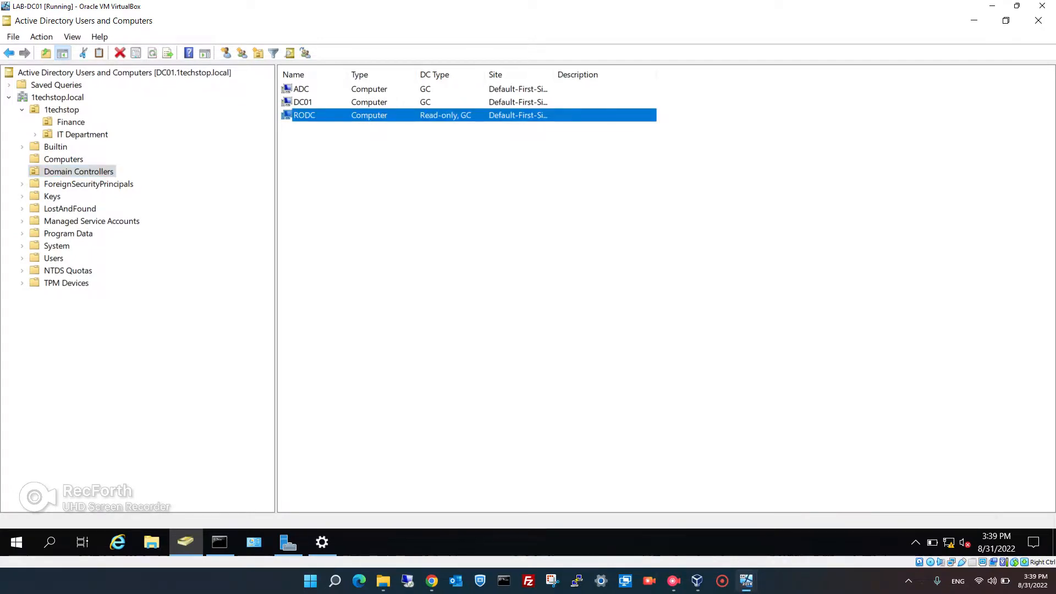
right_click(304, 116)
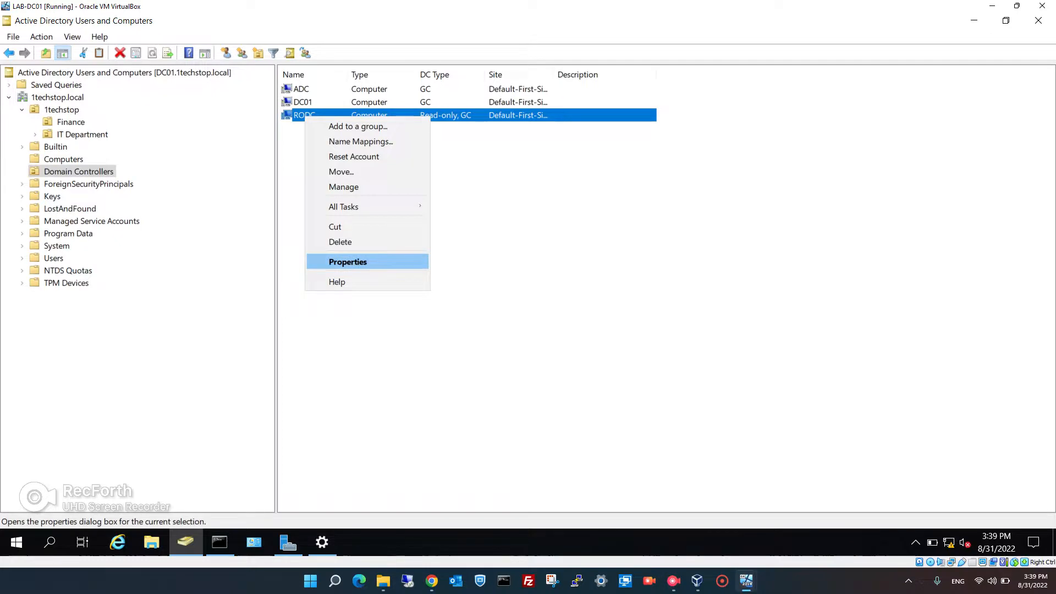
click(348, 262)
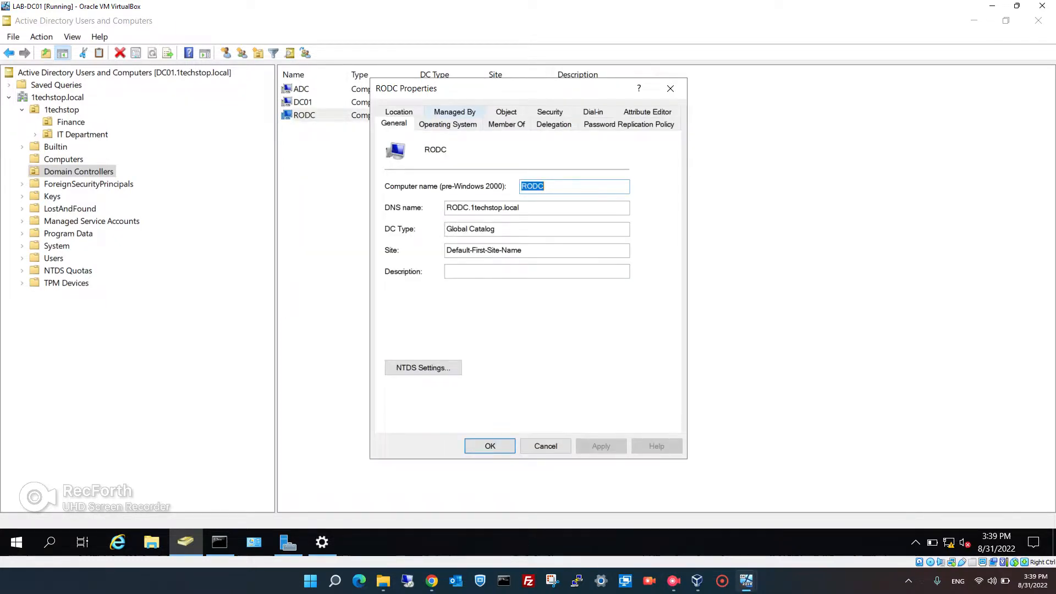
click(454, 112)
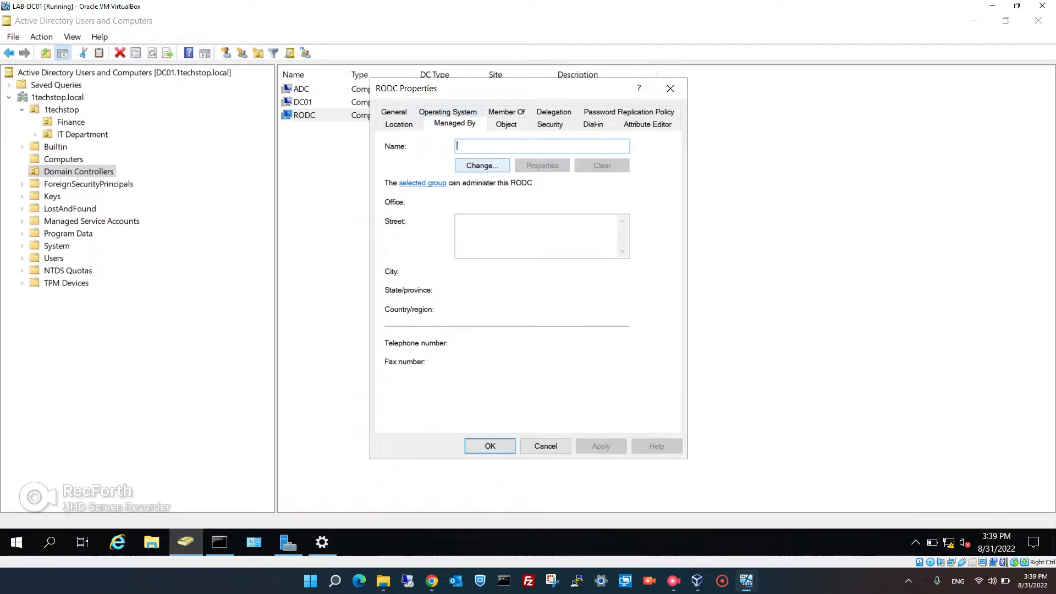
click(481, 166)
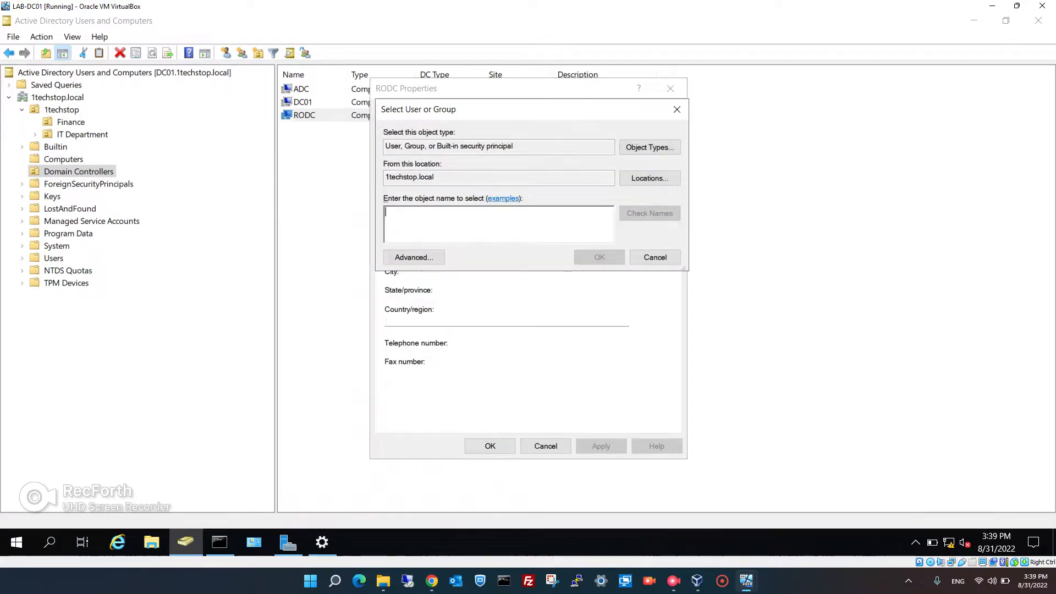
text(chris)
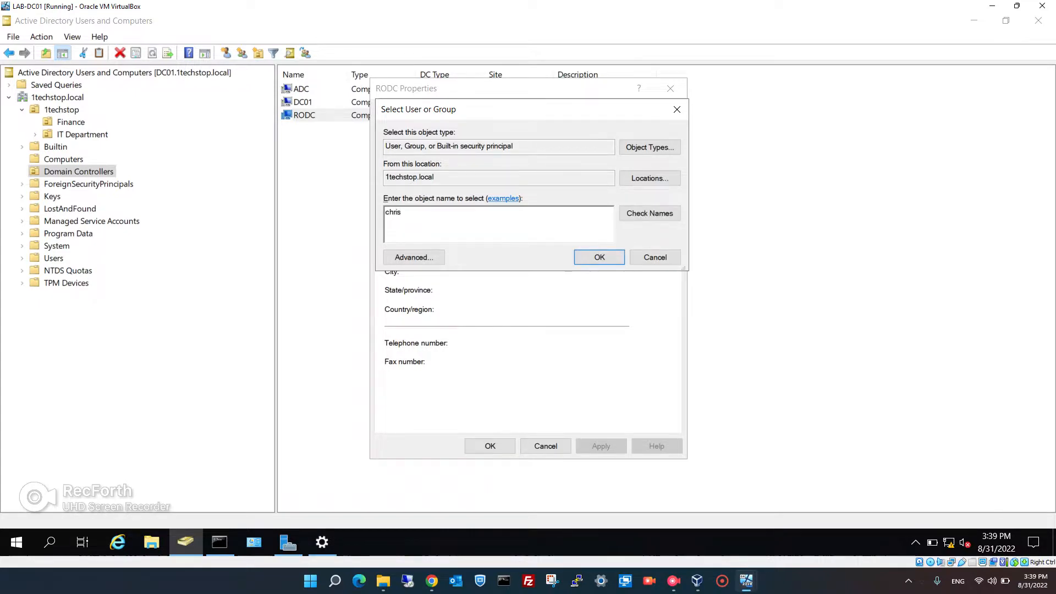
key(Return)
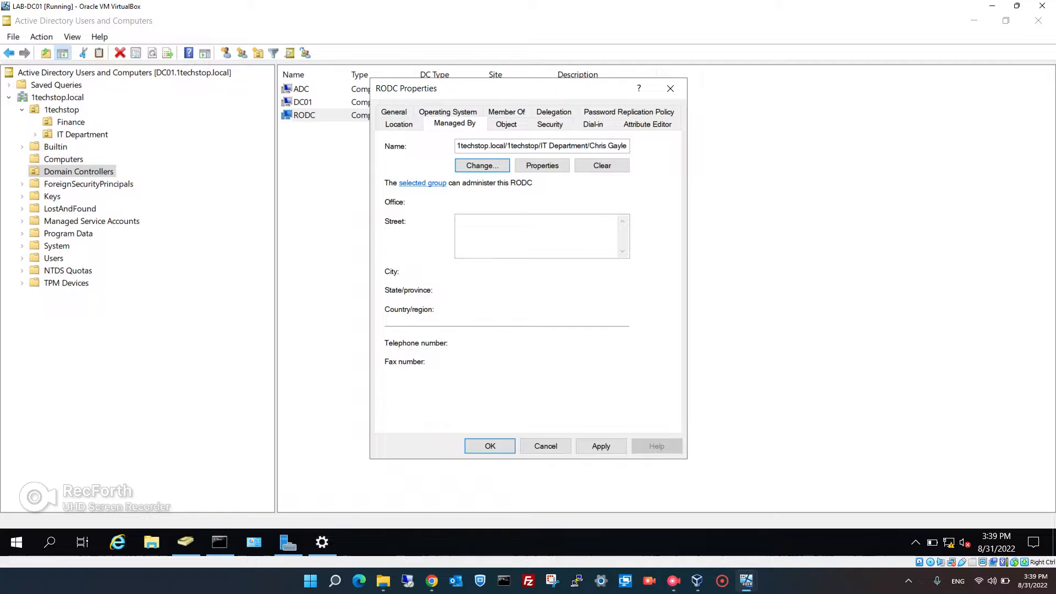
click(600, 446)
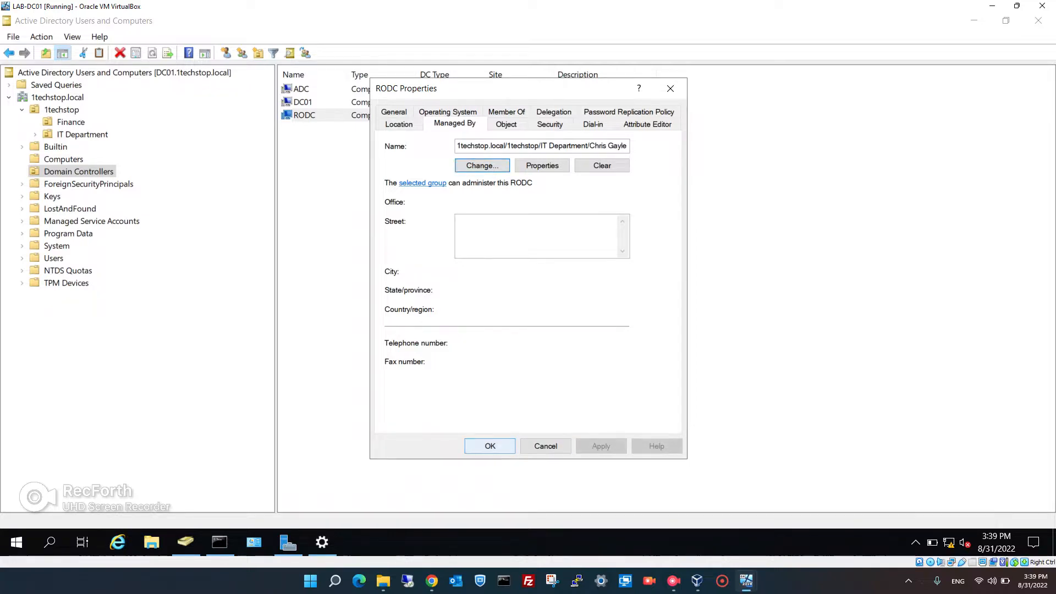
click(490, 446)
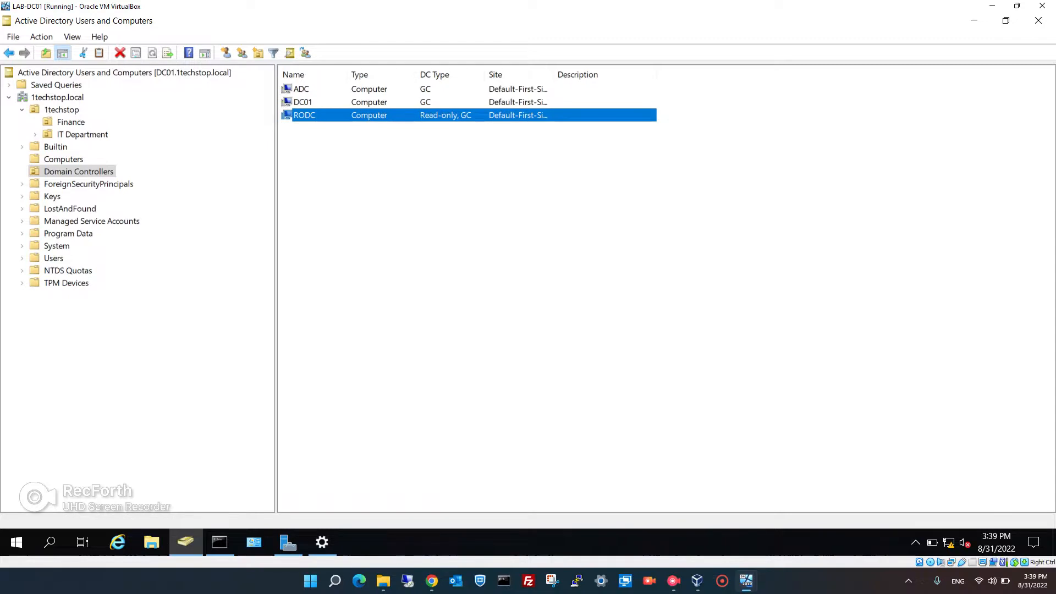
On the RODC, dismiss the sign-in error and sign in the IT Department user with their password
mouse_move(746, 581)
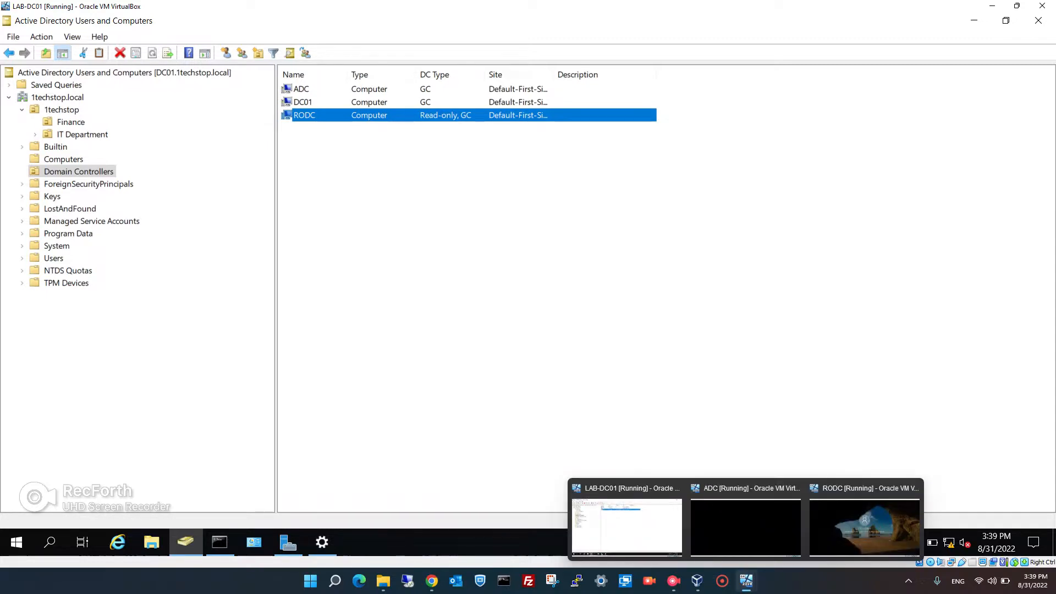
click(865, 520)
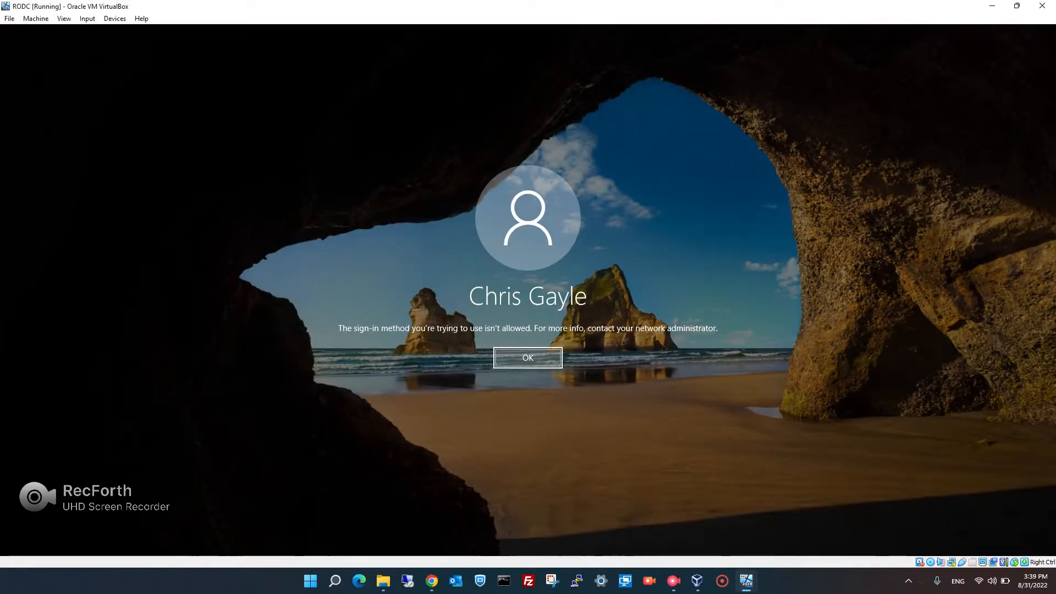
key(Return)
text(******)
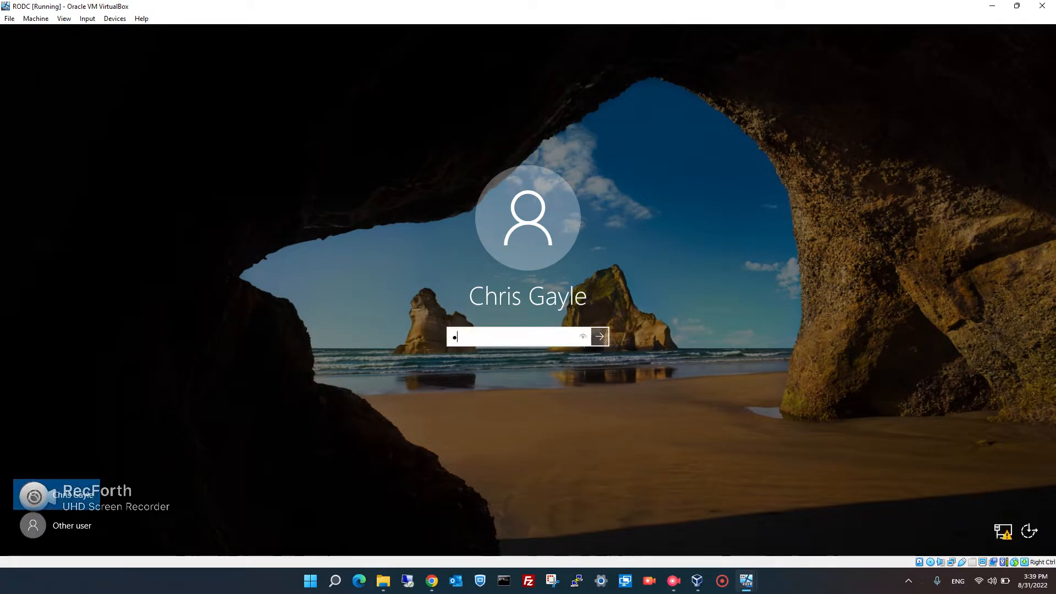
text(***)
key(Return)
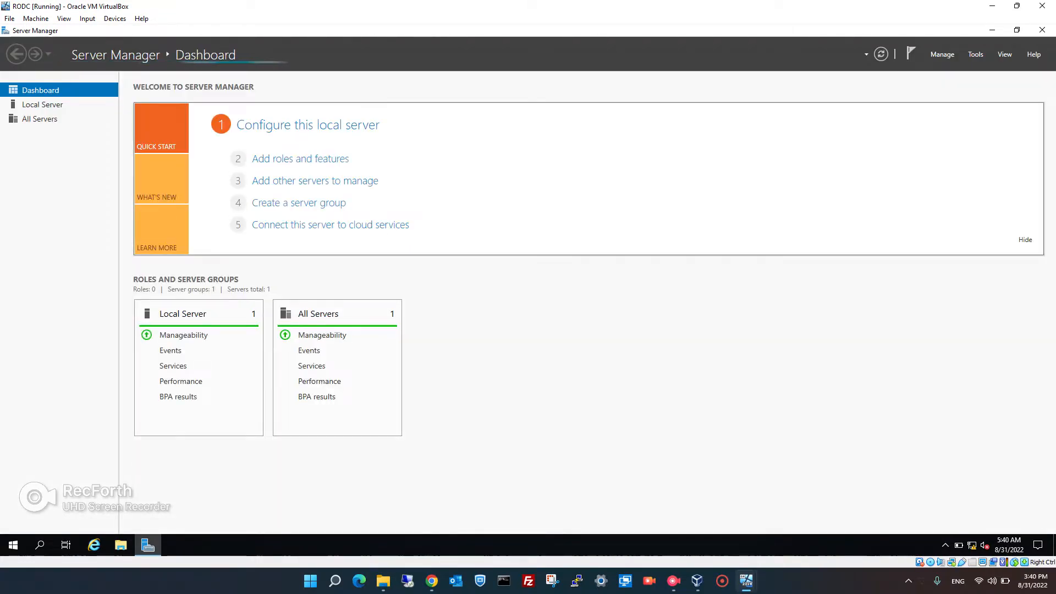
Launch Active Directory Users and Computers on the RODC and browse the IT Department and Finance OUs
click(975, 54)
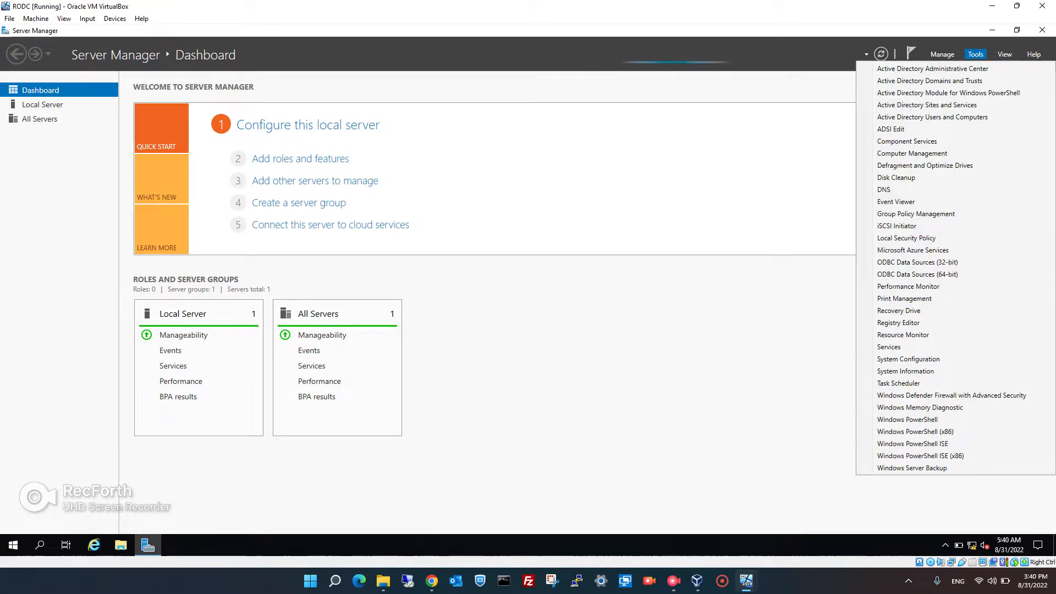
click(932, 117)
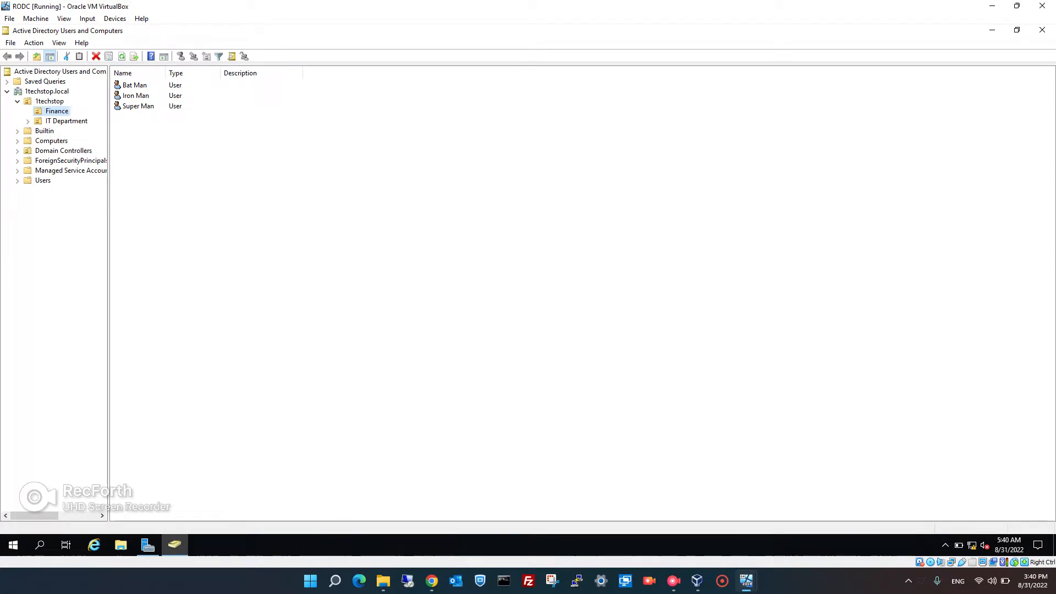
click(66, 121)
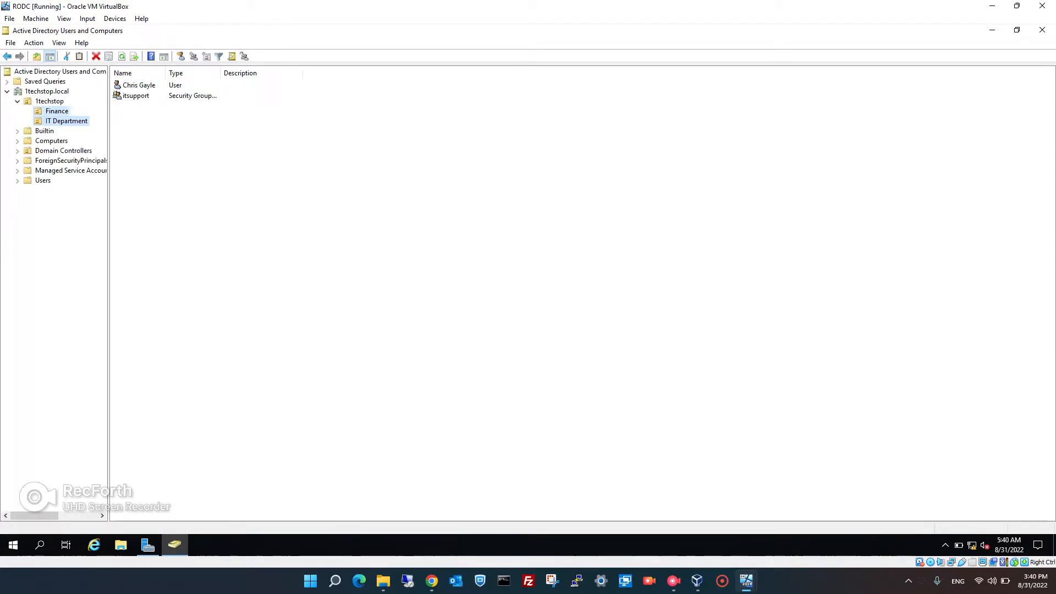
click(56, 111)
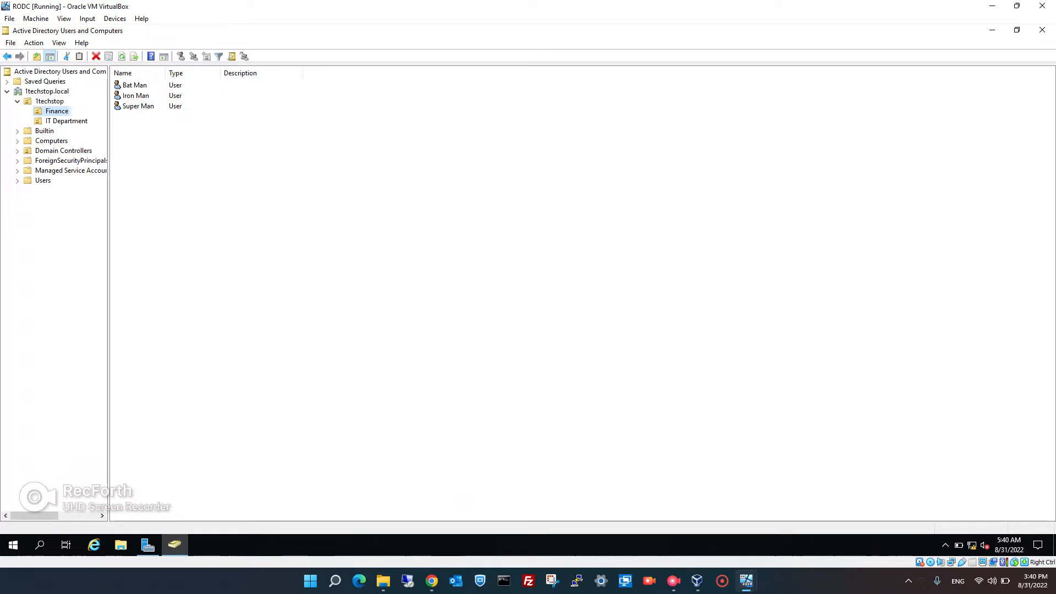
click(66, 121)
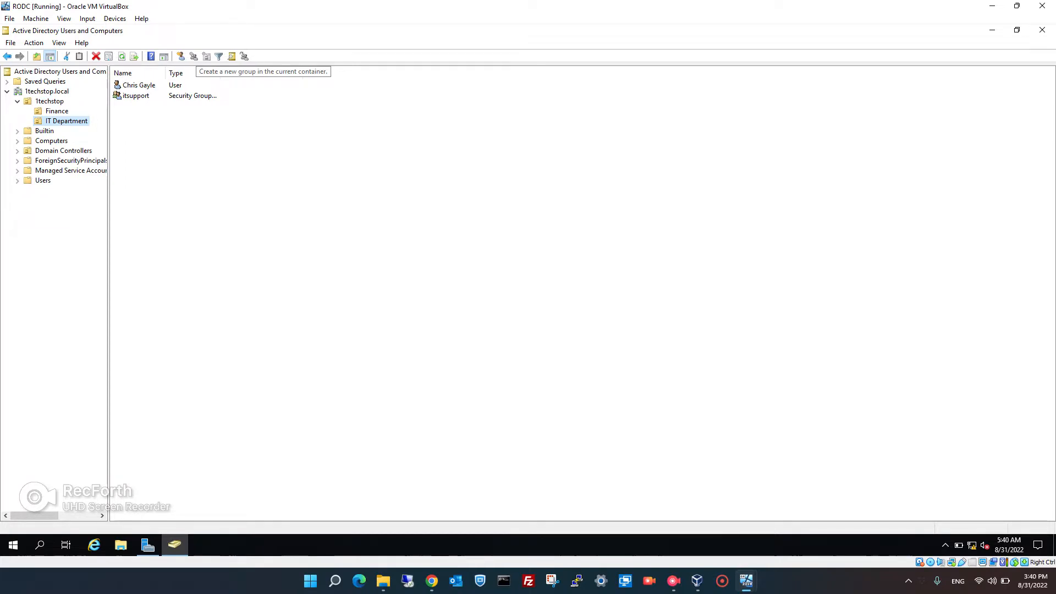
Show the three replicated Finance users and inspect the container's context actions, including All Tasks
right_click(168, 164)
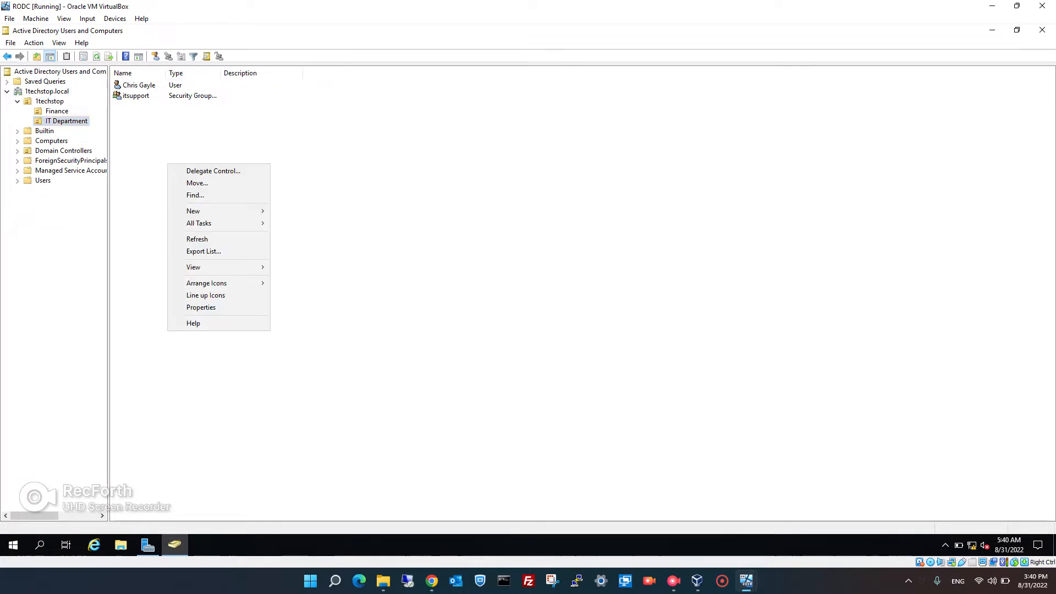
key(Escape)
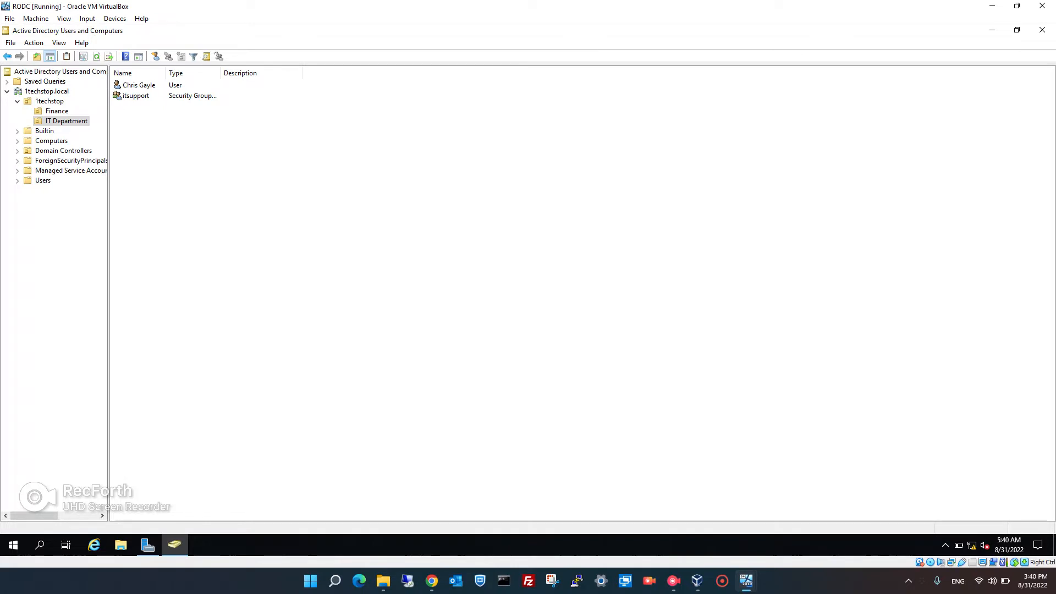
click(57, 111)
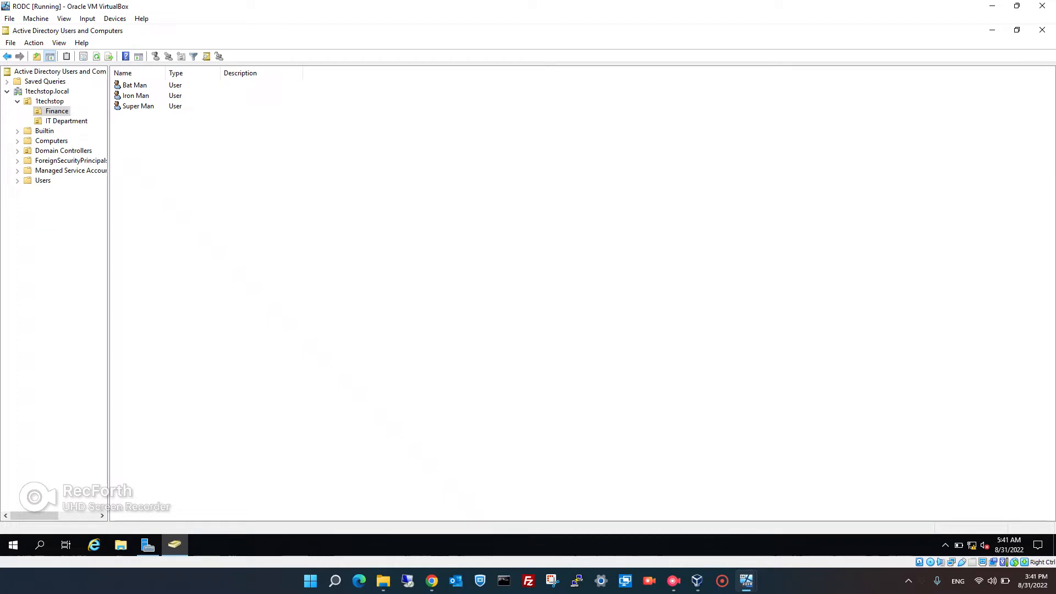
right_click(156, 155)
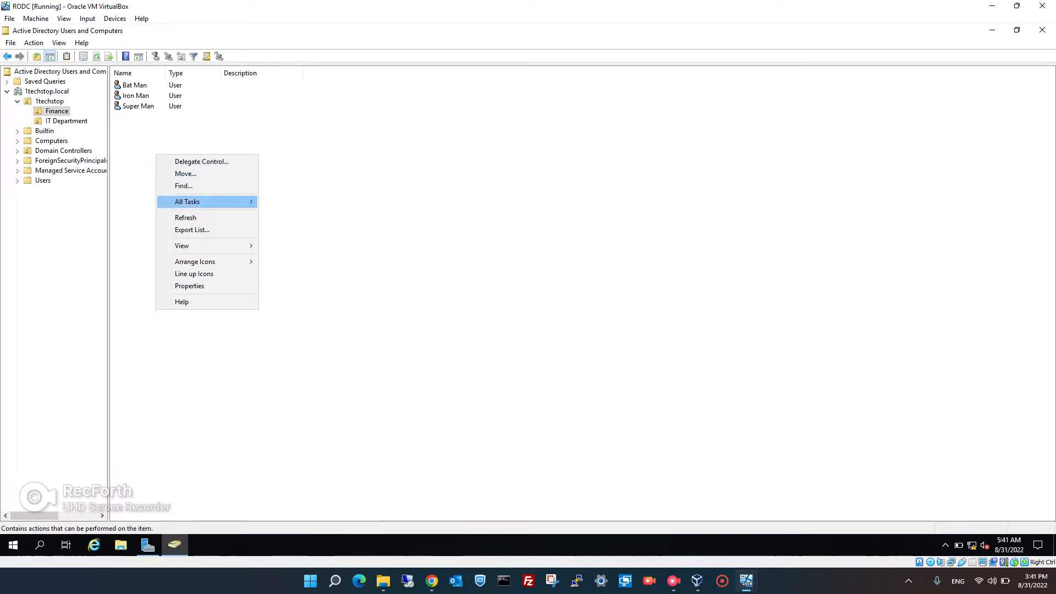
mouse_move(204, 201)
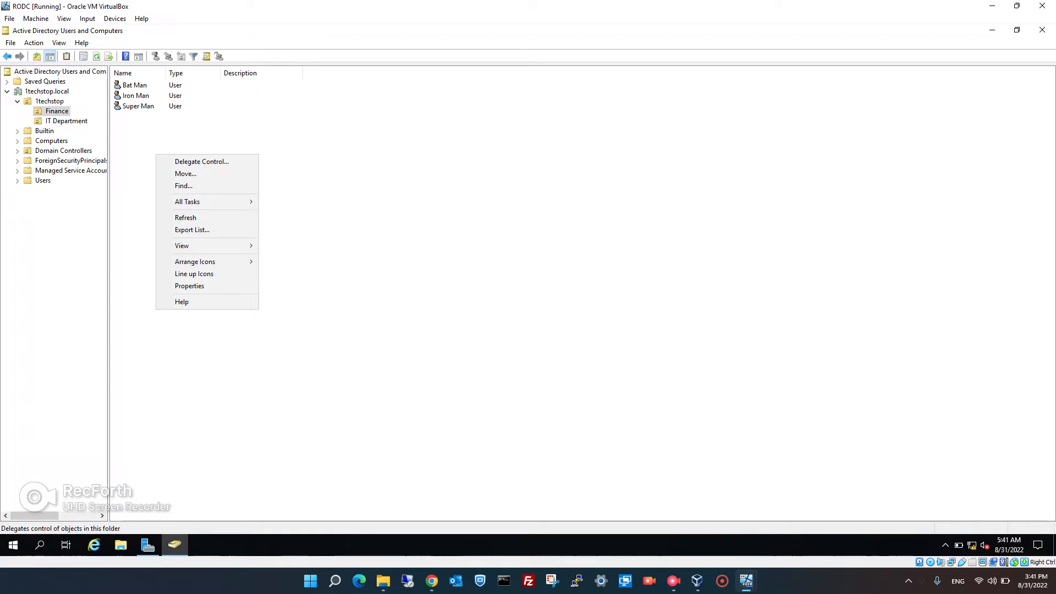
click(138, 106)
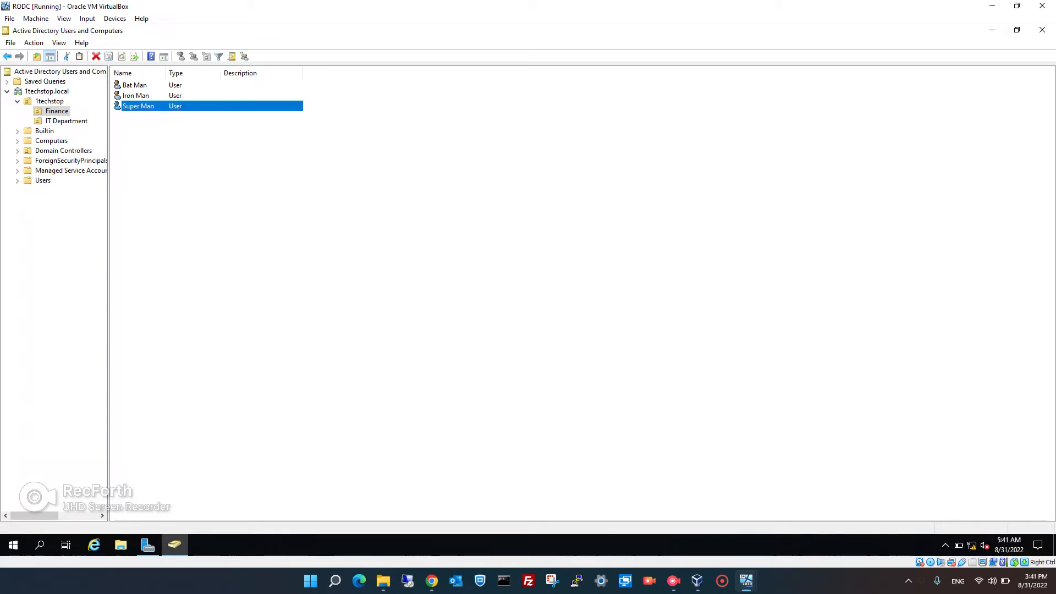
right_click(151, 105)
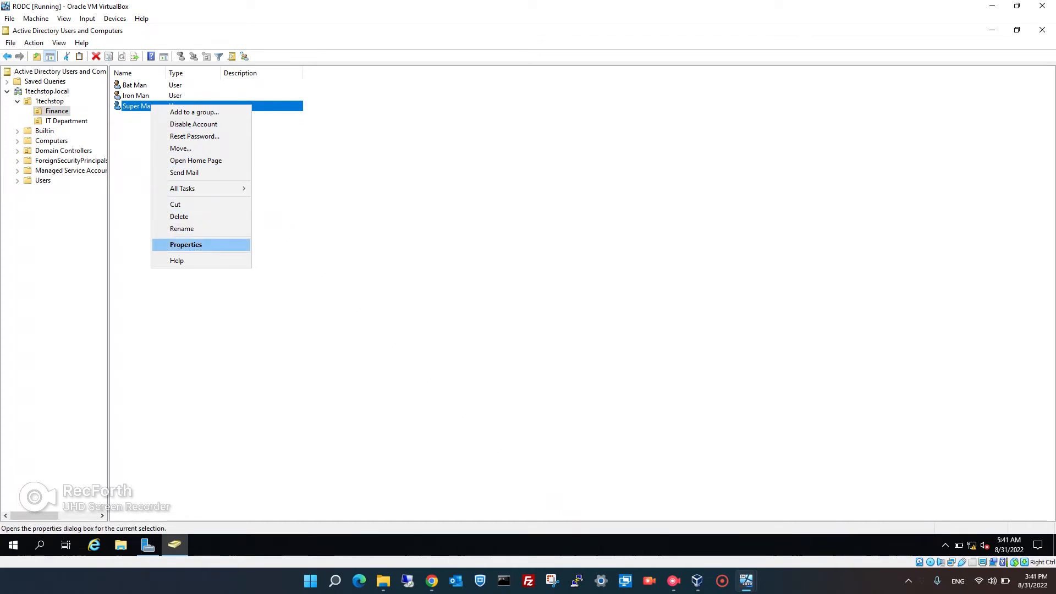
click(186, 244)
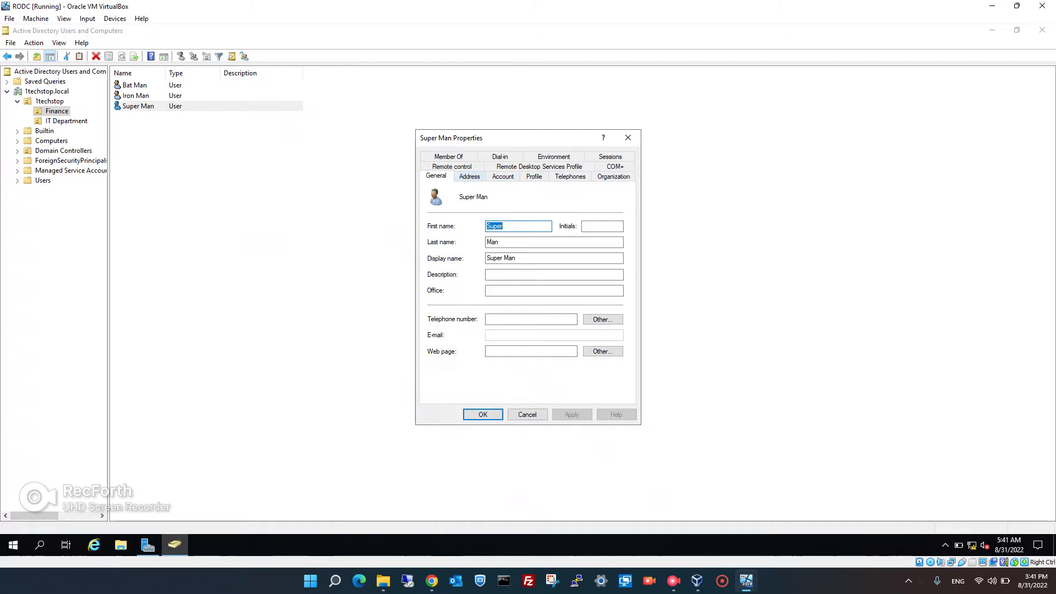
key(ctrl+Tab)
key(ctrl+Tab)
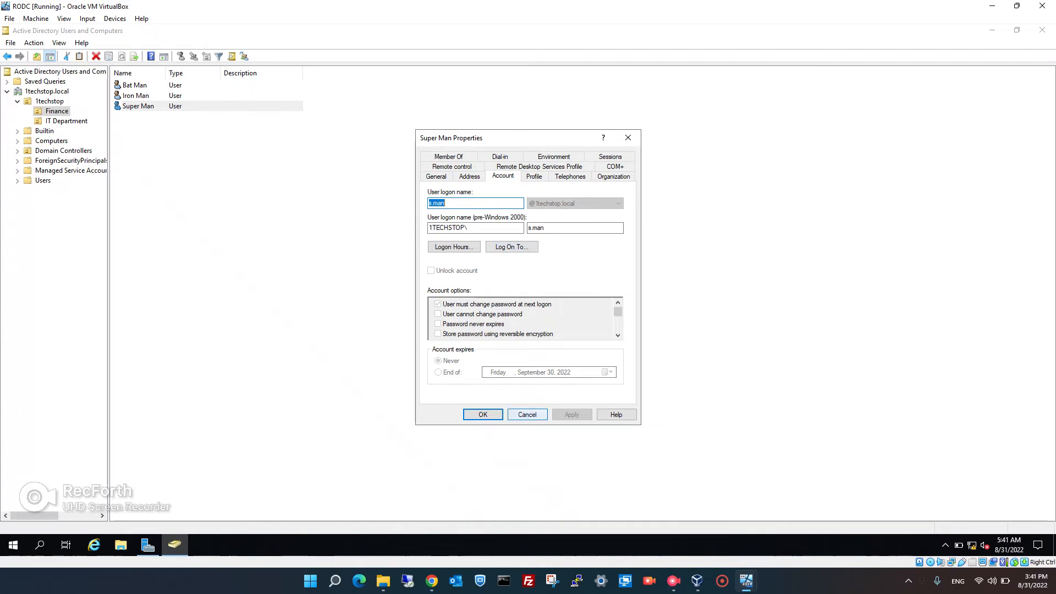
click(527, 414)
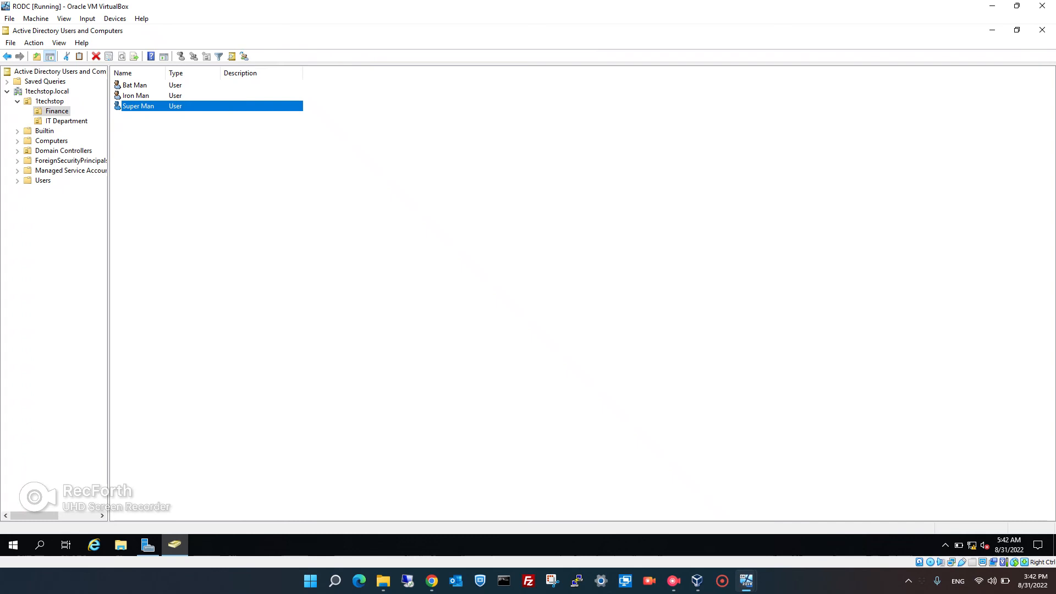
click(673, 580)
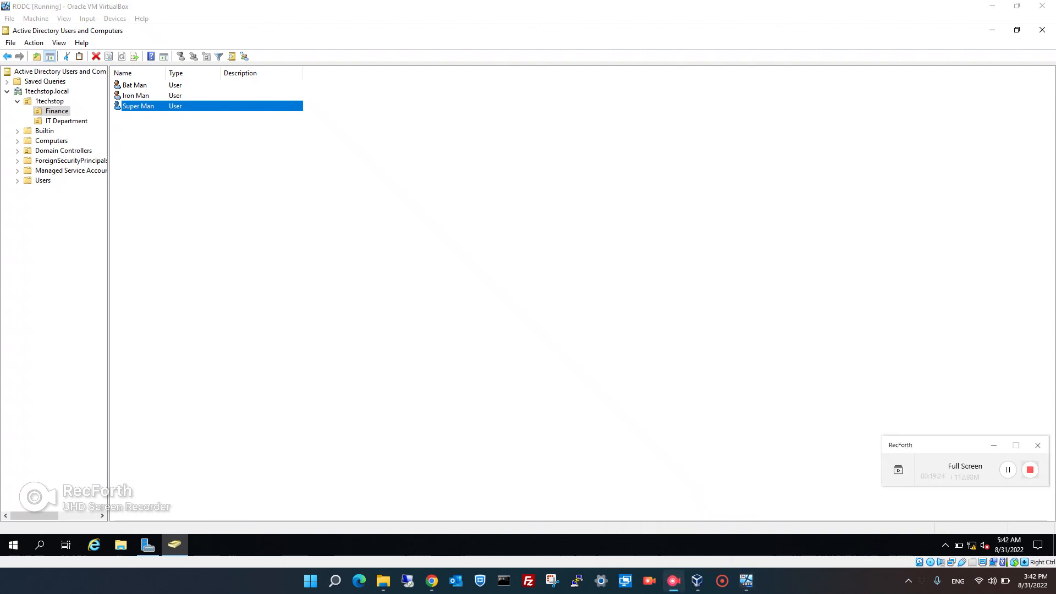